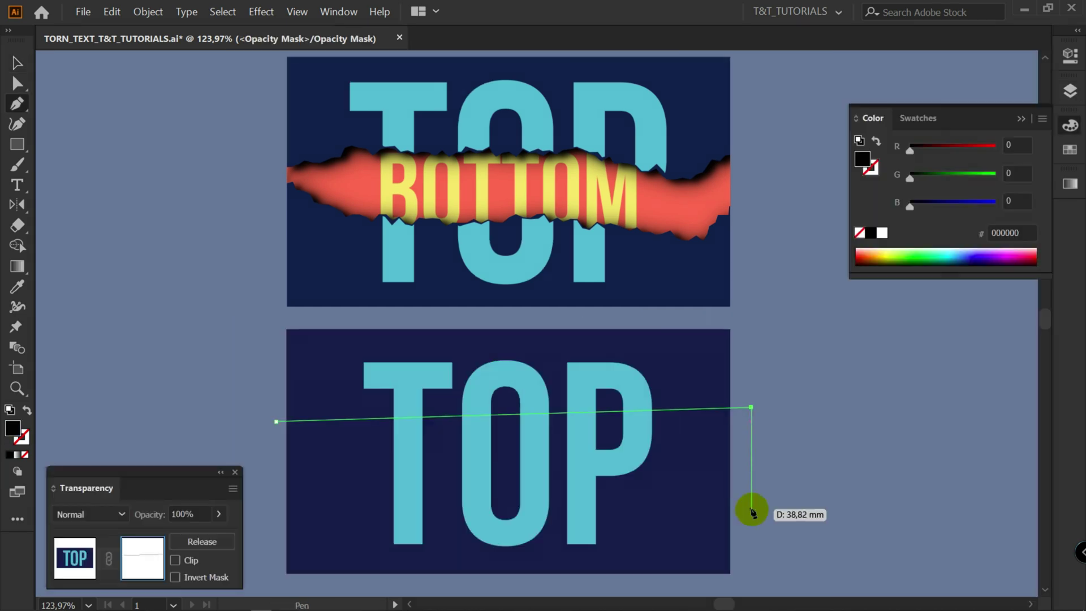
# - Close the band shape across the panel and shrink the Roughen spikes to small jagged edges
pyautogui.click(752, 512)
pyautogui.click(267, 485)
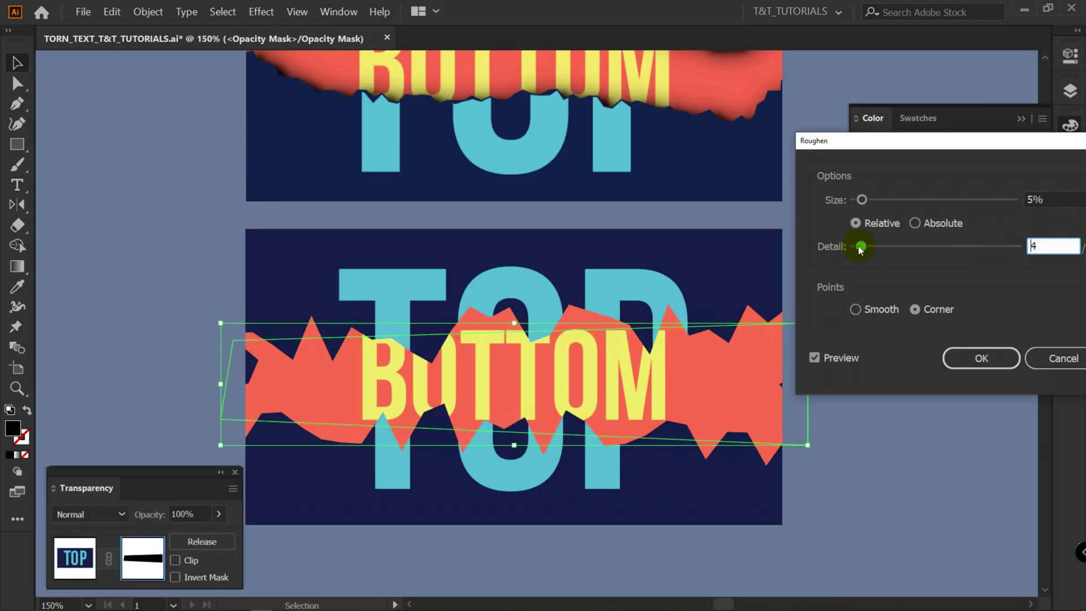
pyautogui.moveTo(860, 247); pyautogui.dragTo(874, 248)
pyautogui.moveTo(862, 200); pyautogui.dragTo(856, 201)
pyautogui.moveTo(873, 247); pyautogui.dragTo(860, 251)
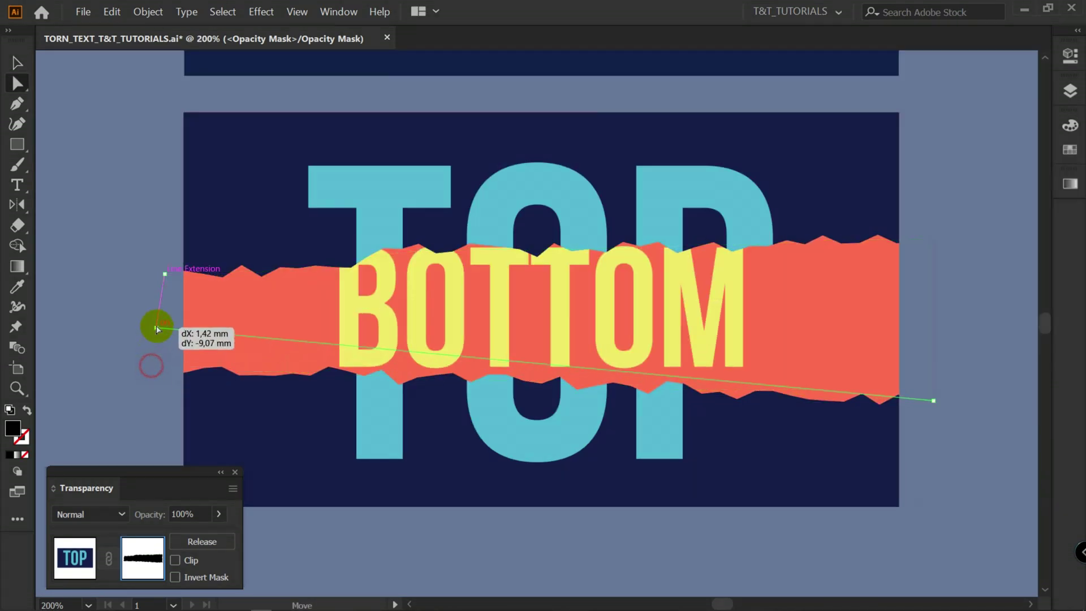
# - Adjust anchors on the torn band's upper edge, showing the band as an outline
pyautogui.moveTo(152, 322); pyautogui.dragTo(154, 323)
pyautogui.click(383, 354)
pyautogui.click(591, 243)
pyautogui.click(418, 253)
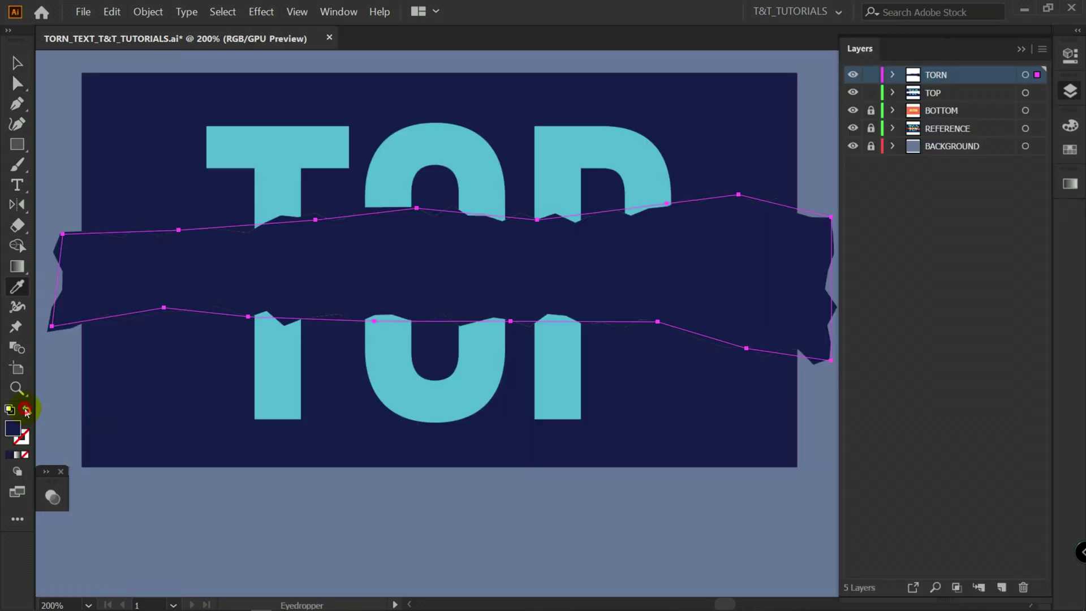
pyautogui.click(25, 410)
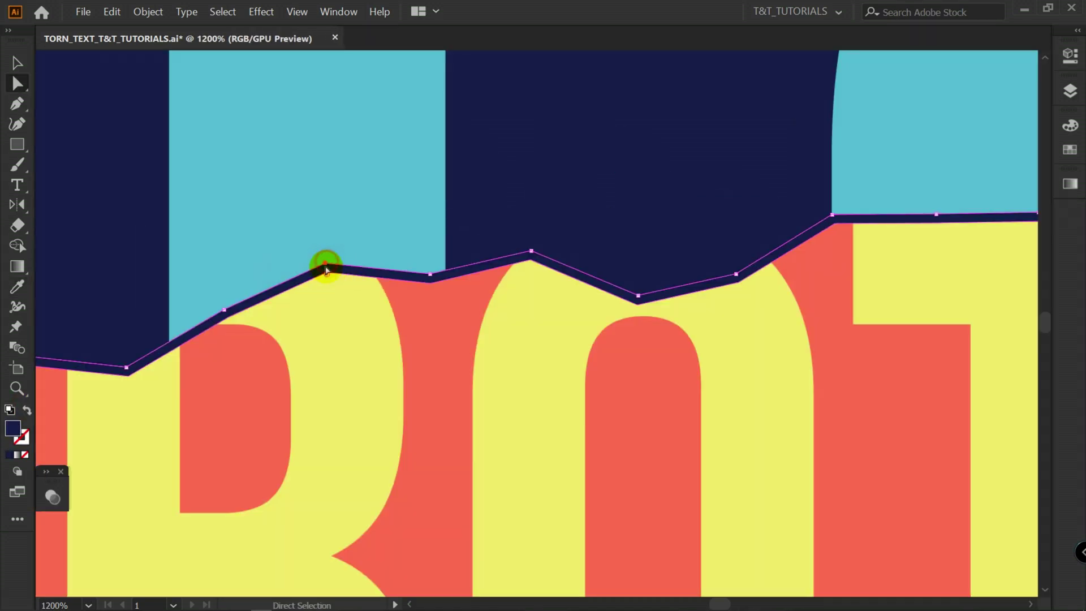
pyautogui.moveTo(328, 262); pyautogui.dragTo(322, 250)
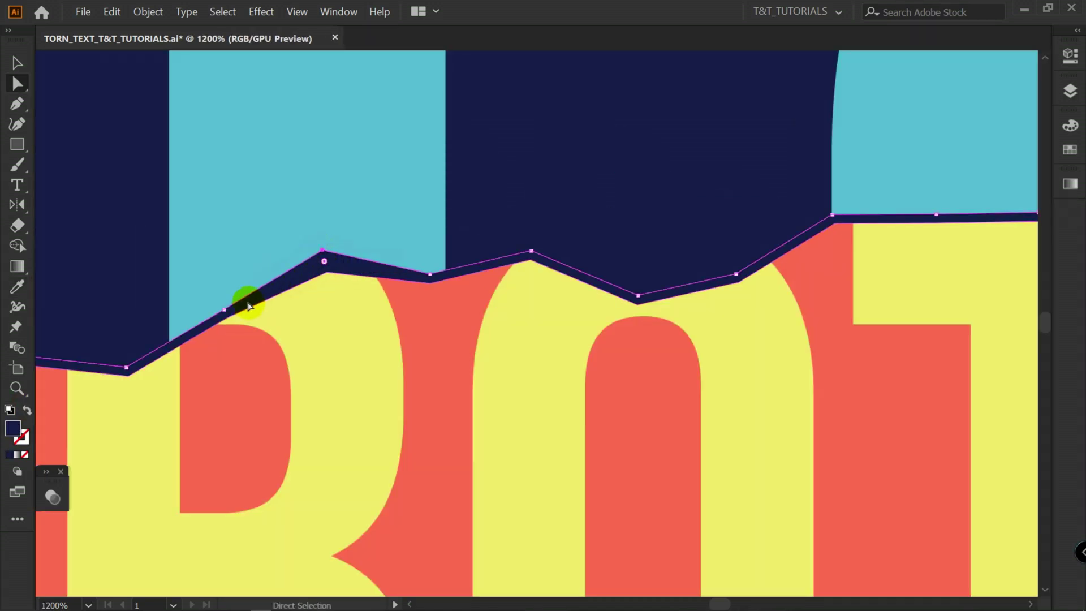
# - Reshape the lower torn edge around the letter and apply a drop shadow with adjusted blur
pyautogui.hotkey('ctrl', '-')
pyautogui.hotkey('ctrl', '-')
pyautogui.hotkey('ctrl', '-')
pyautogui.moveTo(630, 273); pyautogui.dragTo(307, 260)
pyautogui.hotkey('ctrl', '+')
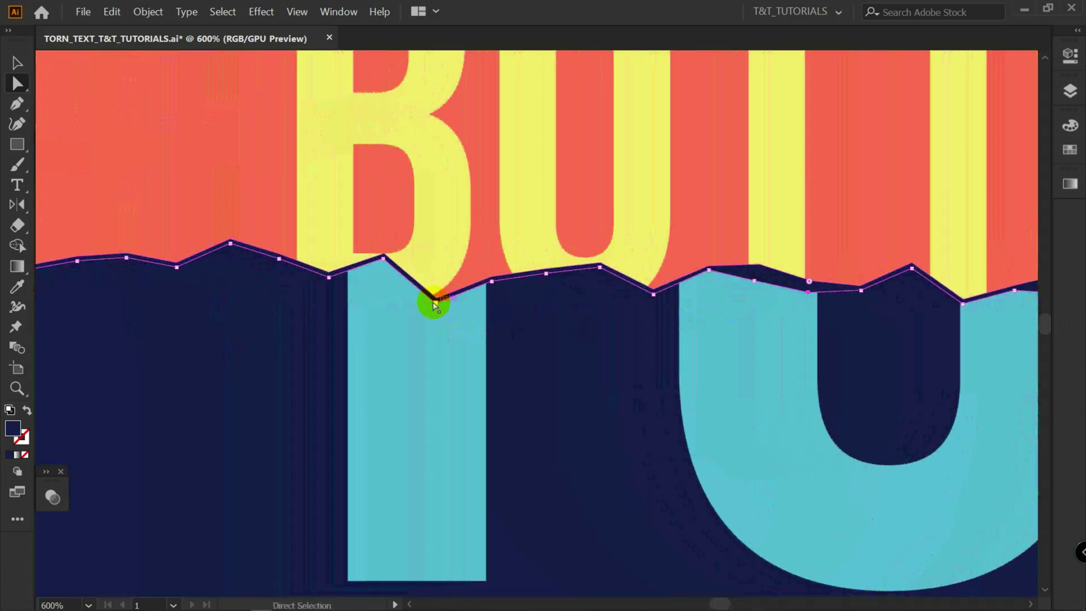
pyautogui.moveTo(431, 300); pyautogui.dragTo(390, 259)
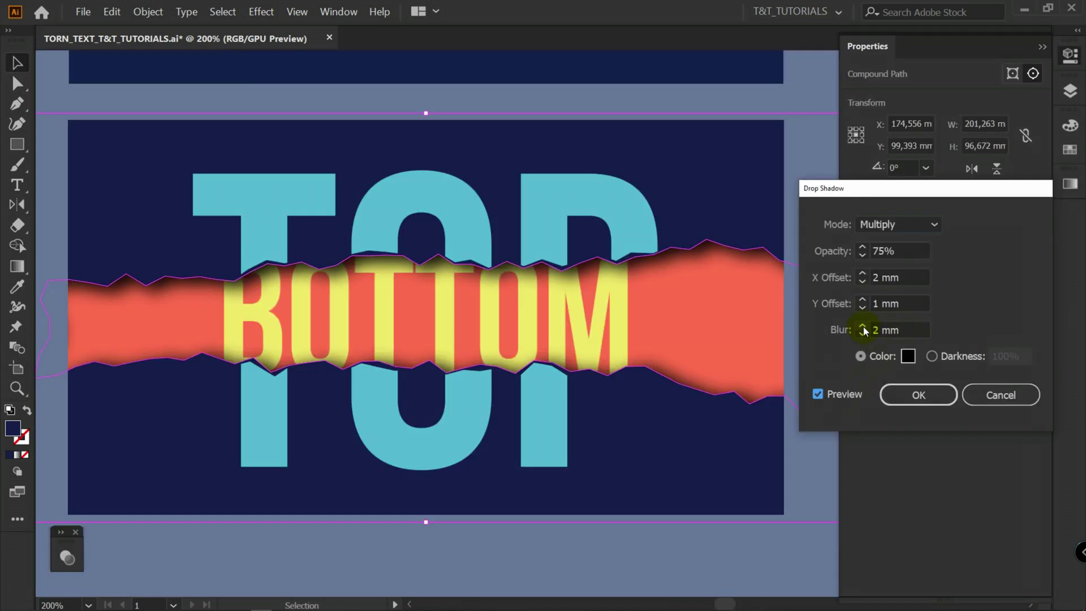
pyautogui.click(874, 334)
pyautogui.press('Return')
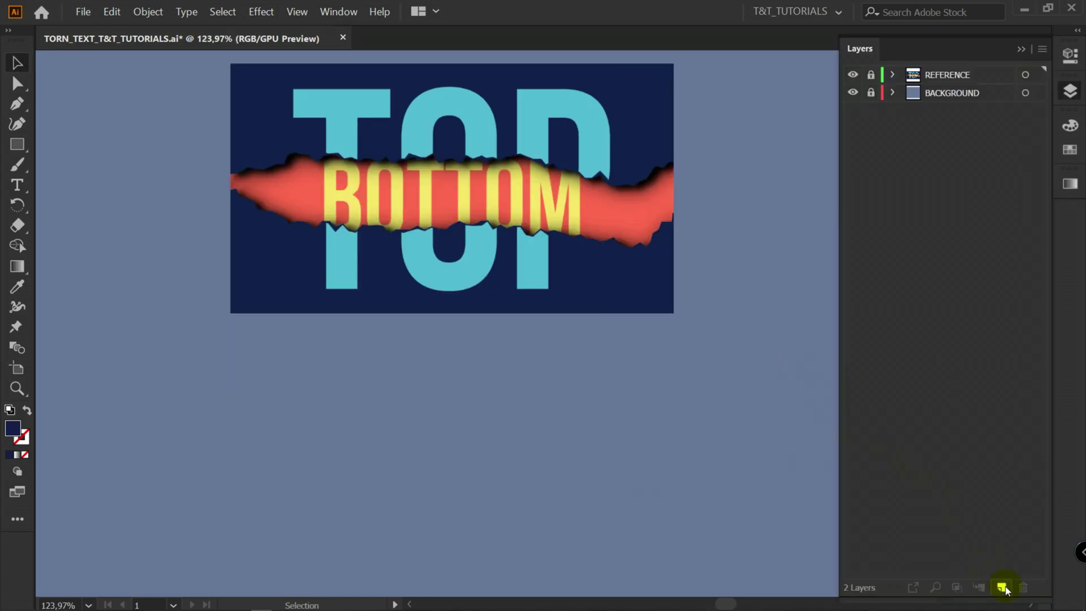
# - Create a new layer named BOTTOM
pyautogui.click(1002, 588)
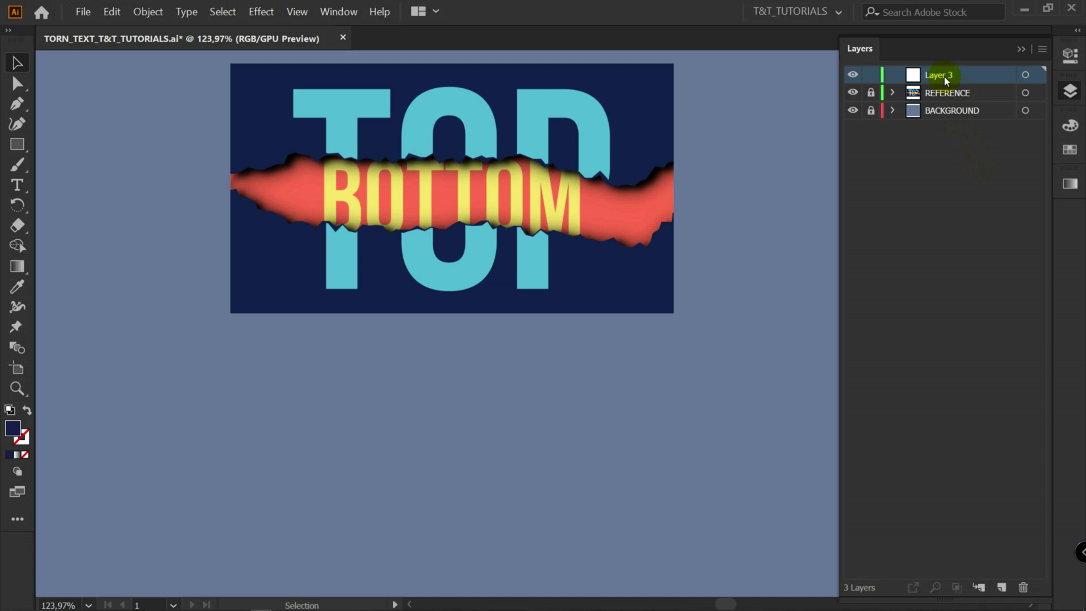
pyautogui.write('BOTTOM')
pyautogui.press('Return')
# - Draw a rectangle below the reference artwork filled with sampled coral
pyautogui.press('i')
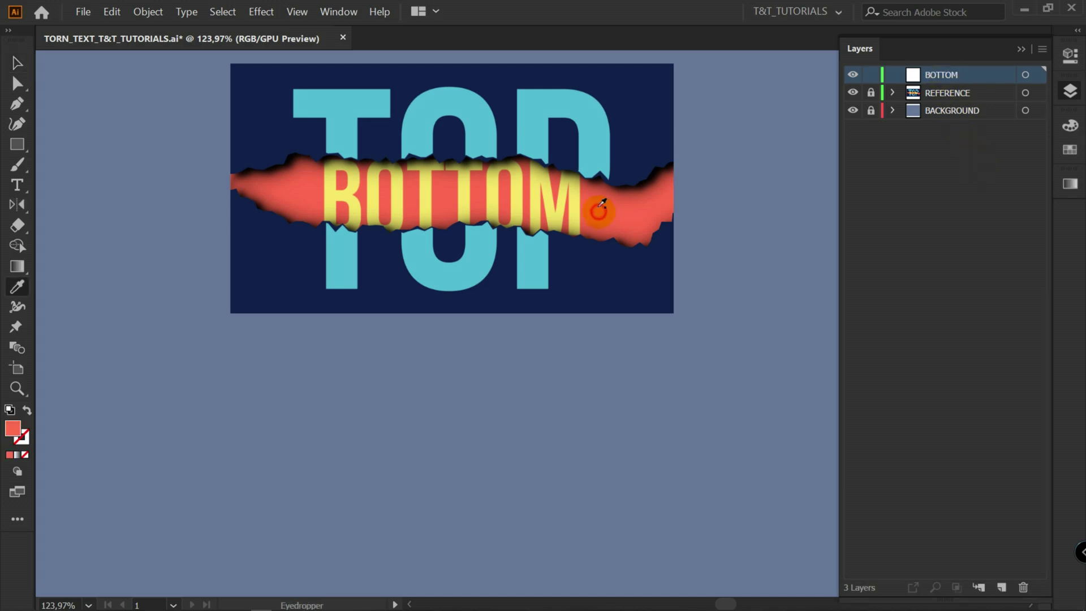
pyautogui.press('m')
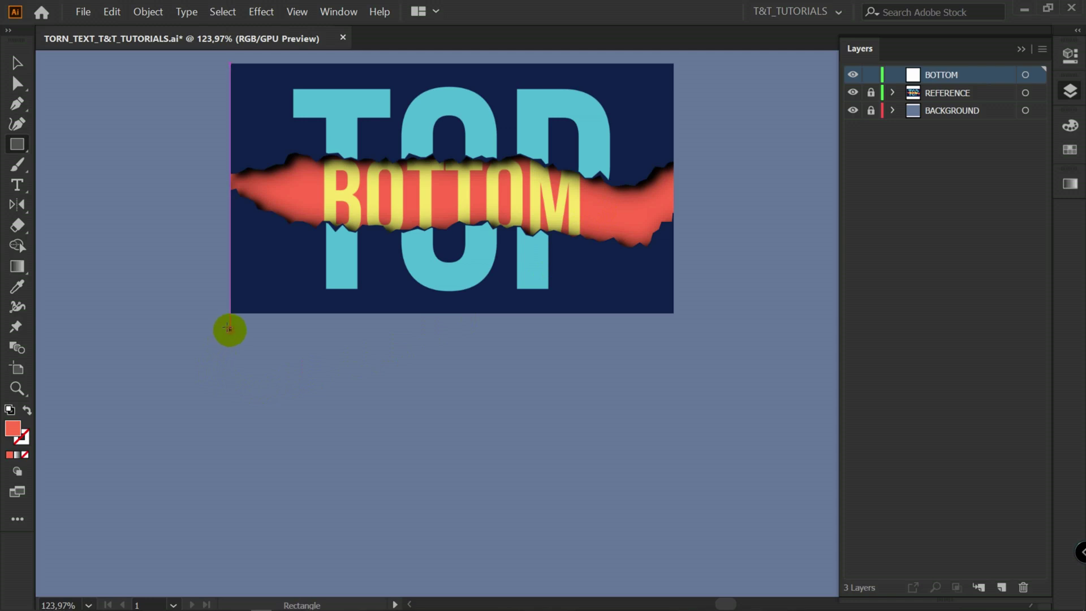
pyautogui.moveTo(229, 328); pyautogui.dragTo(673, 573)
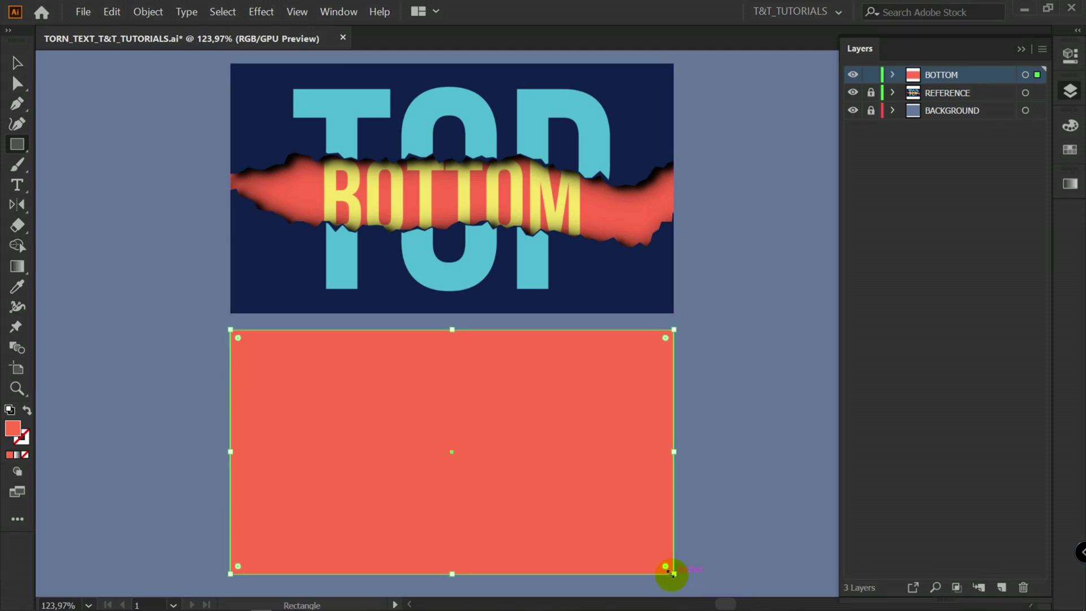
pyautogui.press('v')
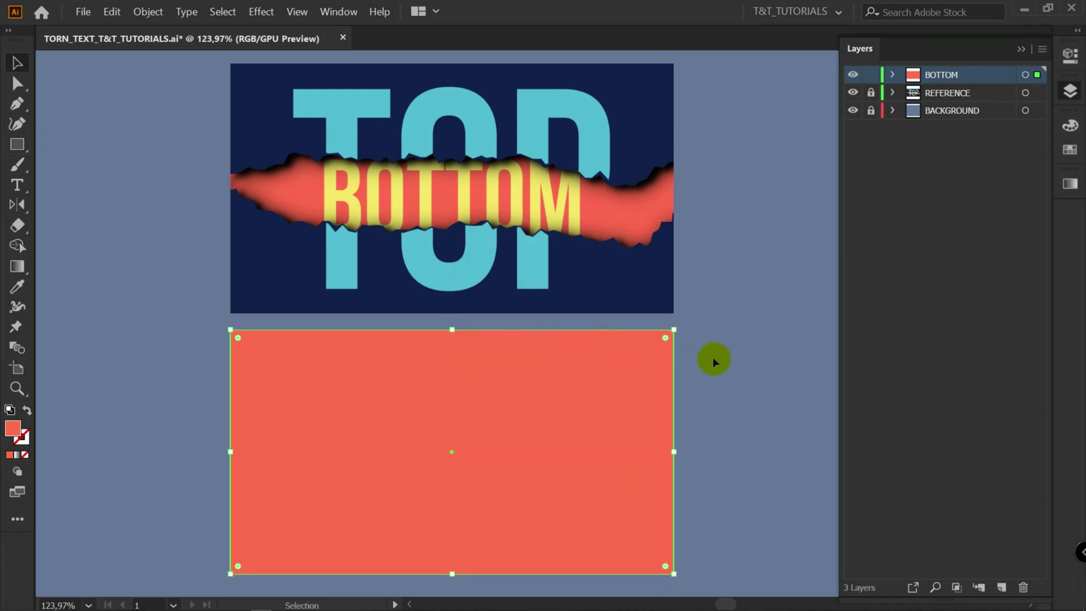
pyautogui.click(723, 356)
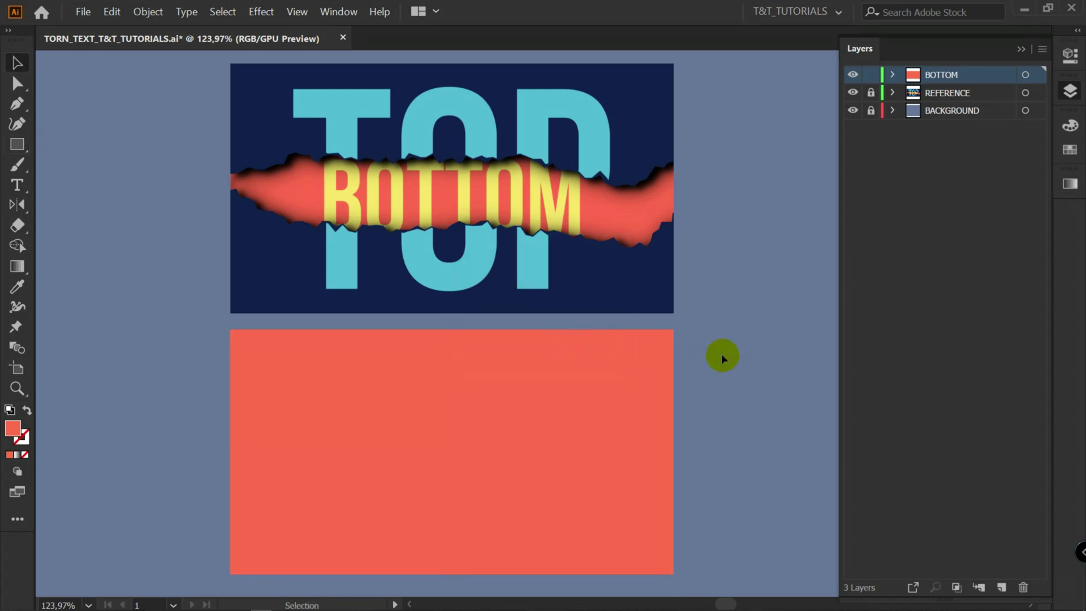
# - Sample the yellow from the reference letters for the BOTTOM text
pyautogui.press('i')
pyautogui.moveTo(466, 187); pyautogui.dragTo(470, 177)
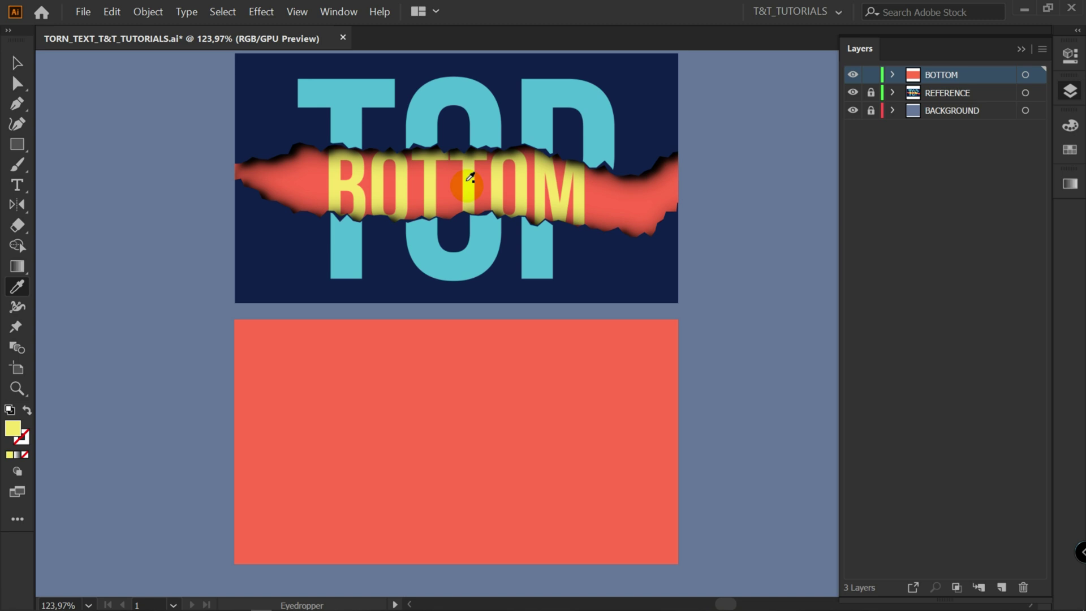
pyautogui.press('t')
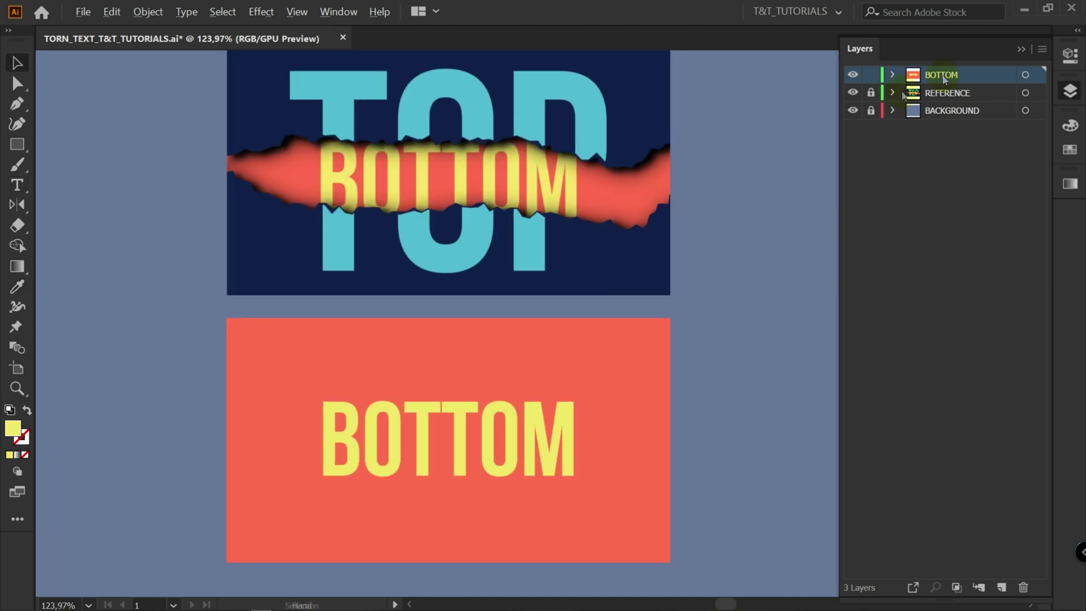
# - Duplicate the BOTTOM layer and rename the copy TOP
pyautogui.moveTo(959, 77); pyautogui.dragTo(1003, 588)
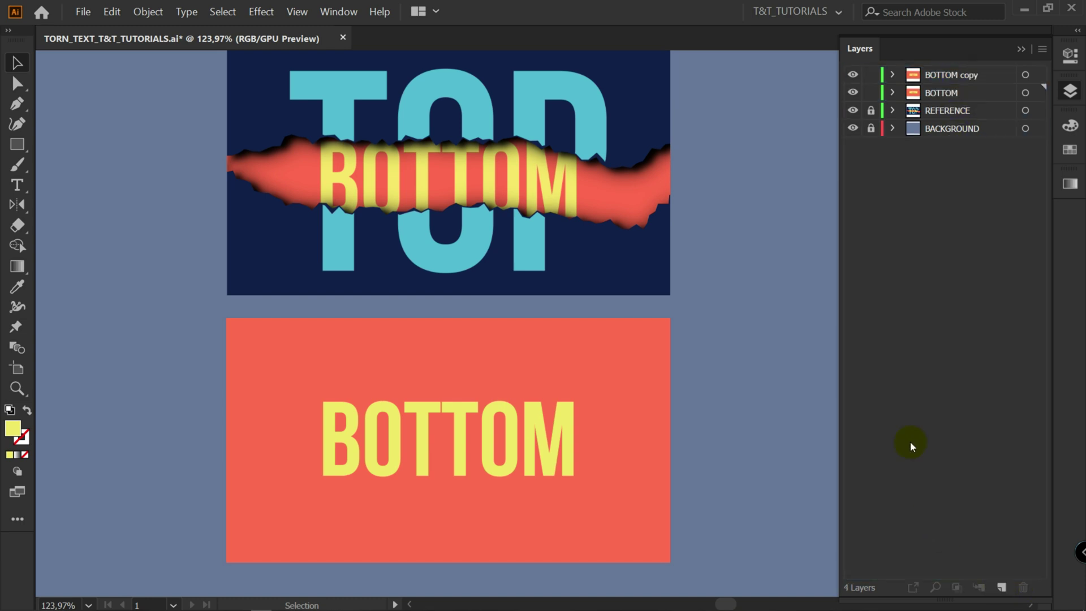
pyautogui.doubleClick(947, 76)
pyautogui.write('TOP')
pyautogui.press('Return')
# - Fill the copied rectangle with the reference's navy
pyautogui.click(617, 349)
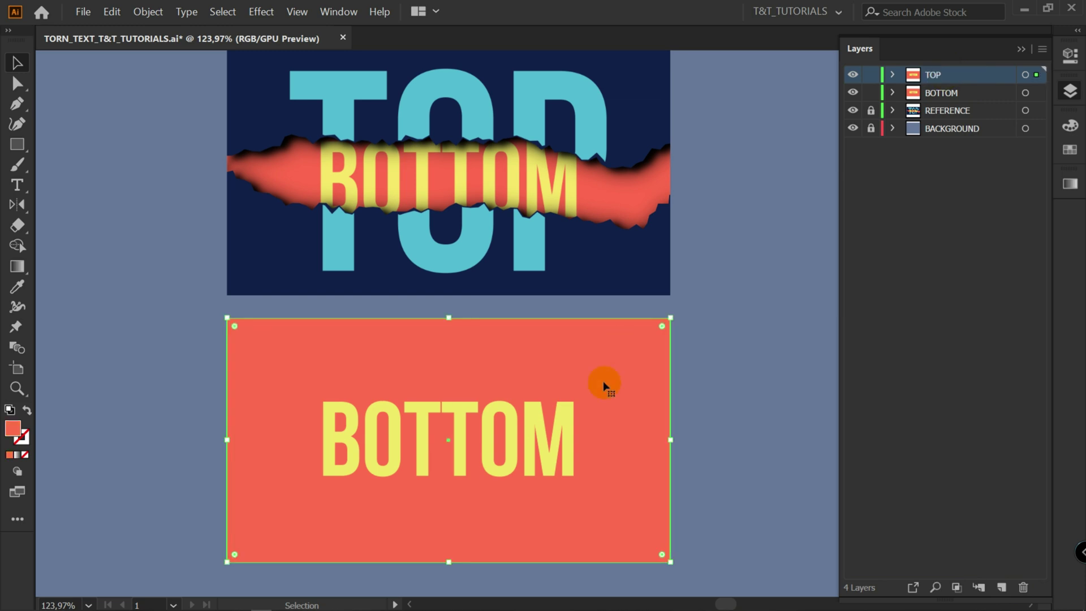
pyautogui.press('i')
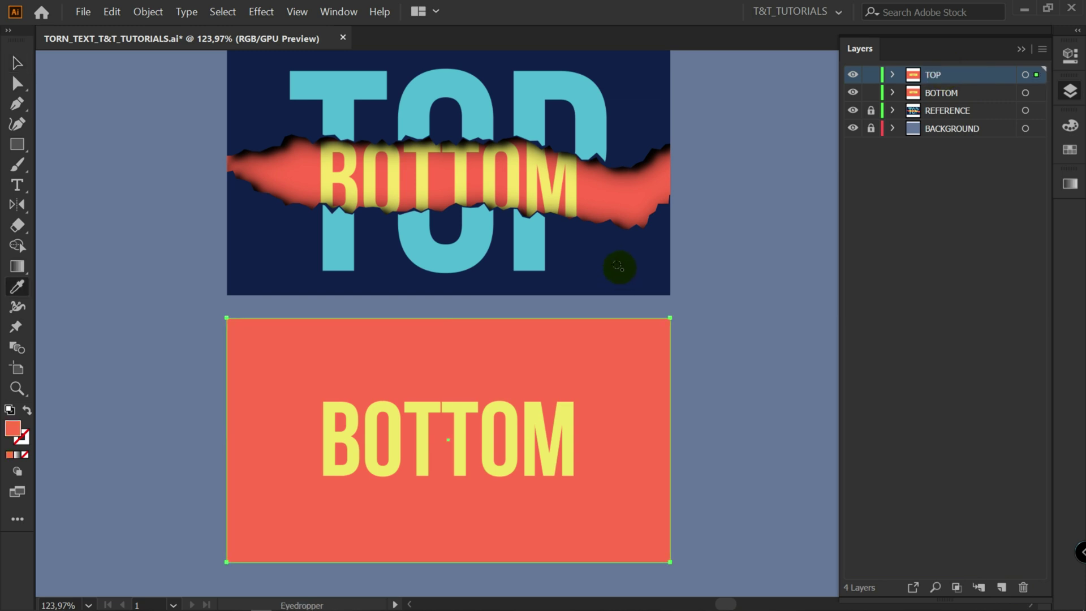
pyautogui.click(622, 259)
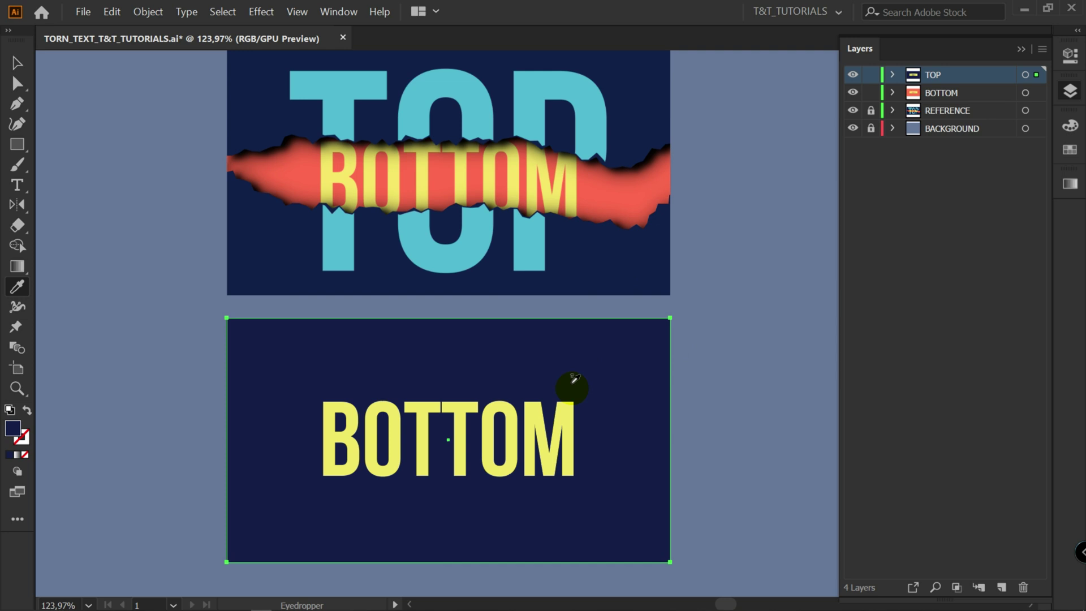
# - Replace the copied text with TOP and colour it cyan from the reference
pyautogui.press('t')
pyautogui.click(479, 433)
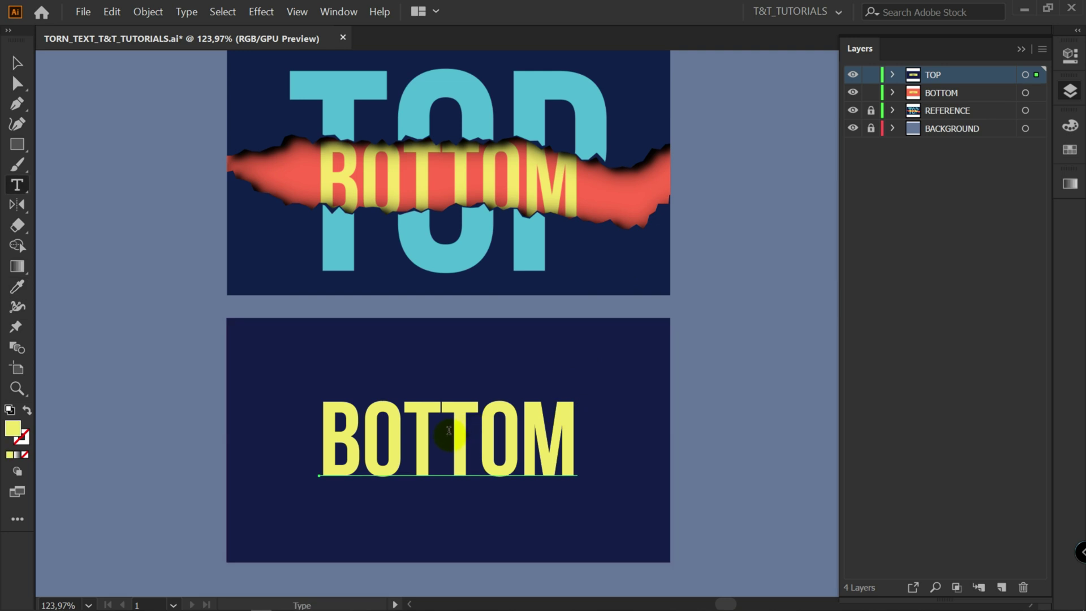
pyautogui.doubleClick(448, 431)
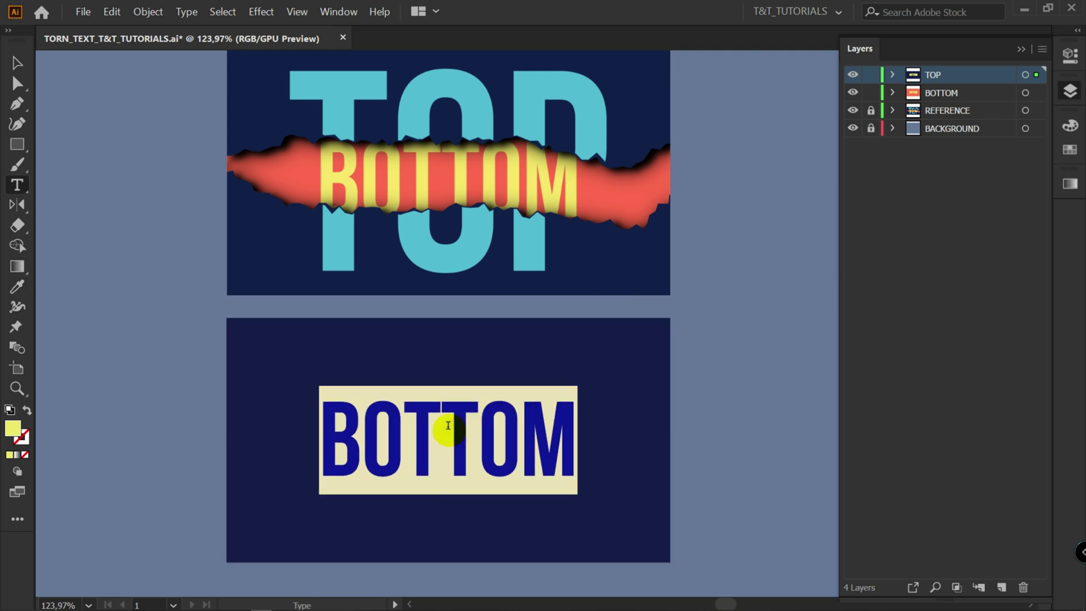
pyautogui.write('TOP')
pyautogui.press('Escape')
pyautogui.press('i')
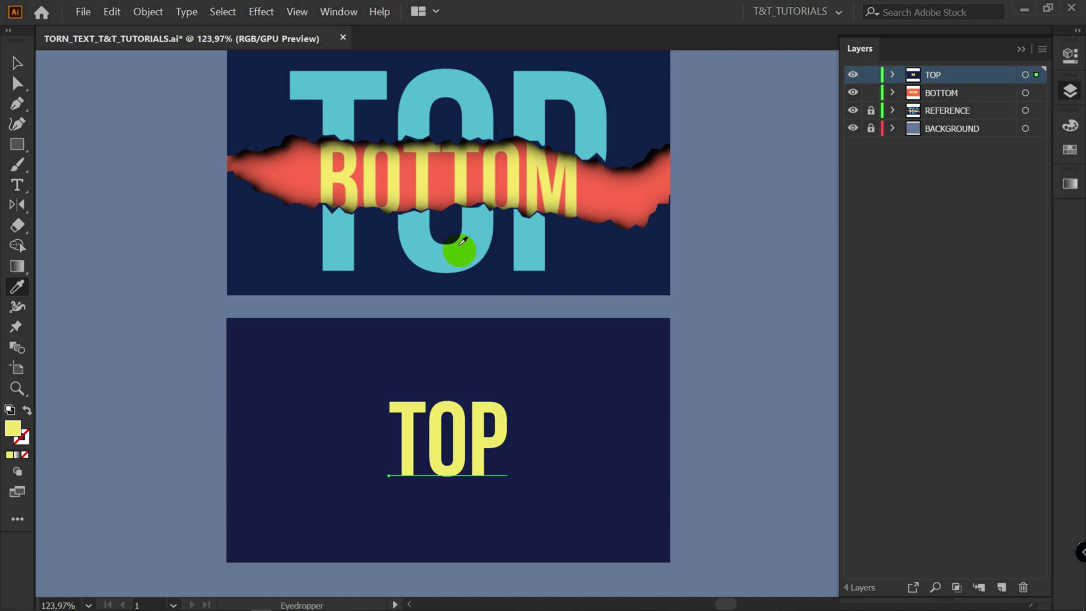
pyautogui.click(457, 246)
# - Enlarge the TOP text to fill the navy panel
pyautogui.press('v')
pyautogui.moveTo(507, 377); pyautogui.dragTo(671, 311)
pyautogui.moveTo(565, 364); pyautogui.dragTo(568, 368)
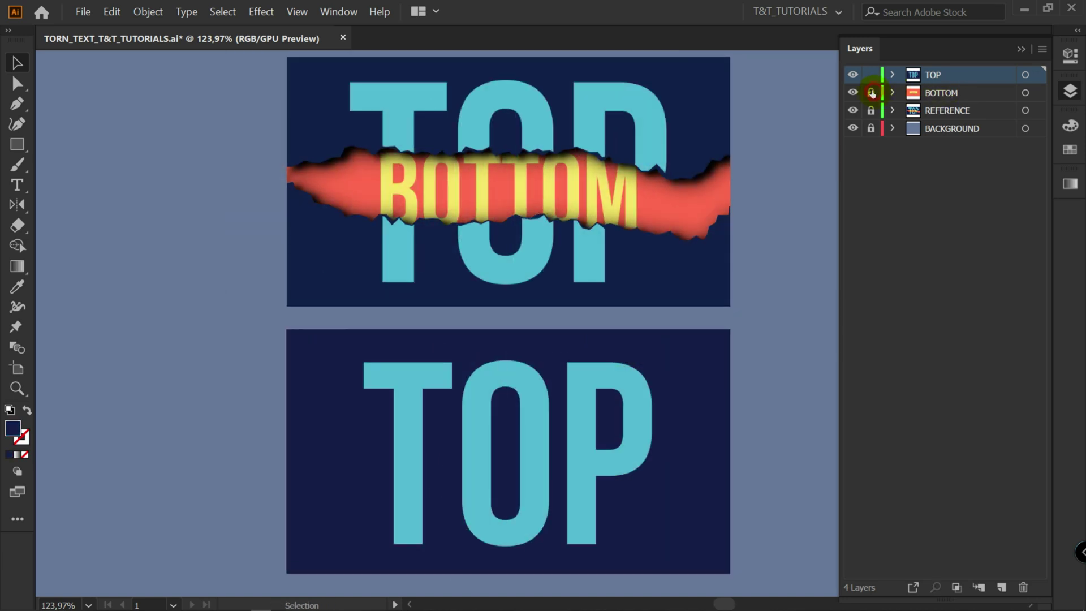
# - Select the lower TOP artwork and give it an opacity mask in Transparency with Clip unchecked
pyautogui.click(329, 501)
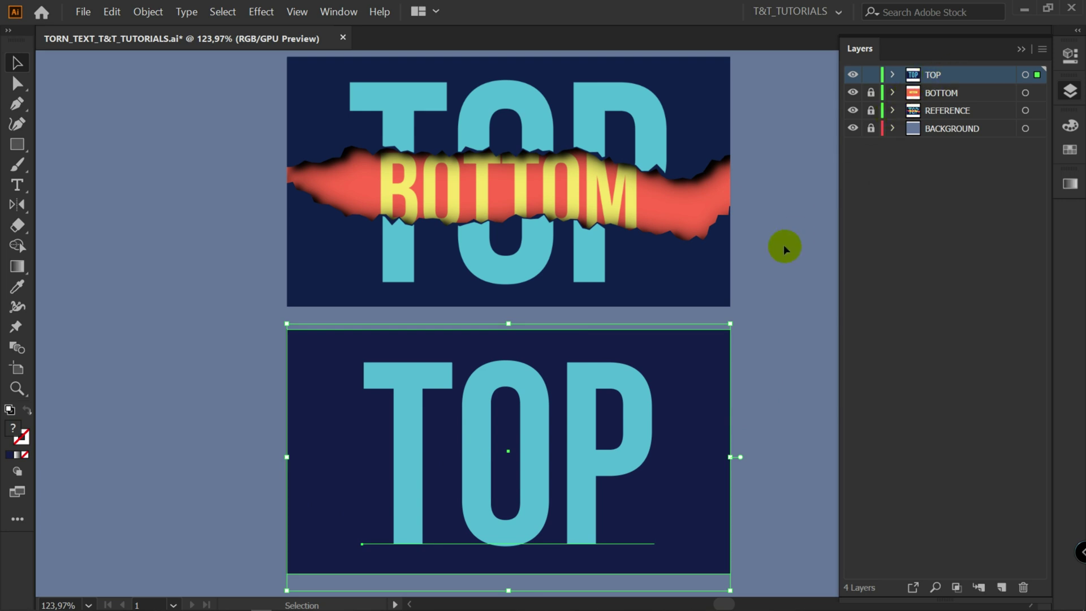
pyautogui.press('a')
pyautogui.press('v')
pyautogui.click(346, 12)
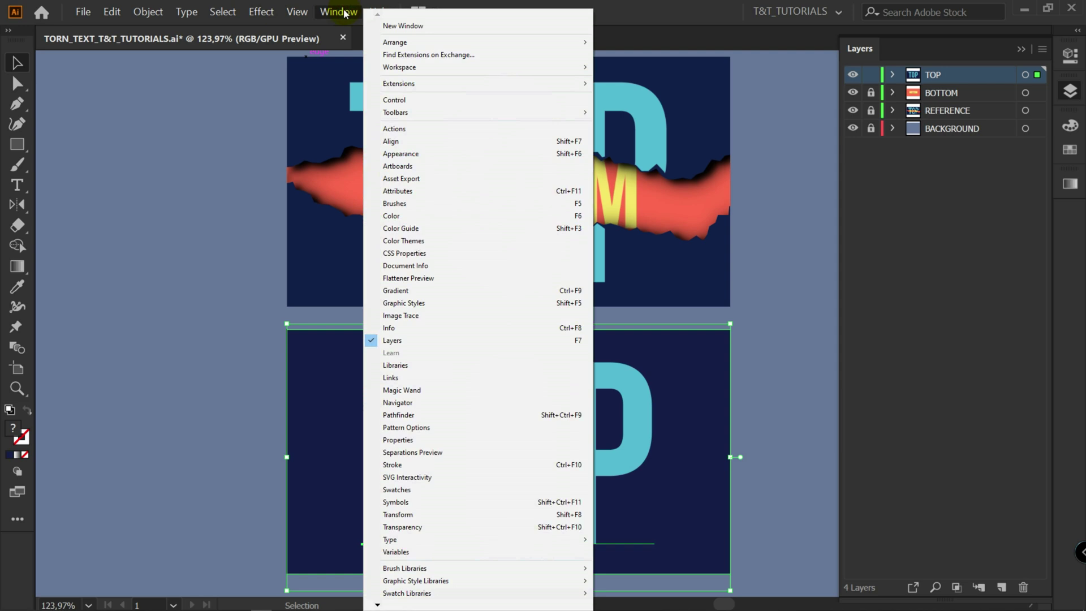
pyautogui.click(425, 527)
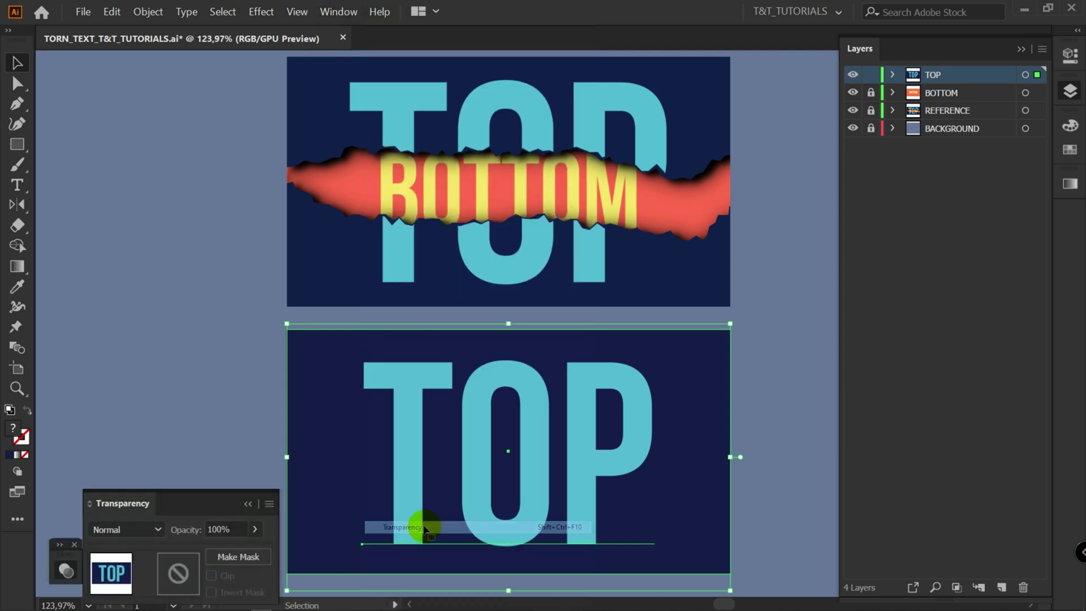
pyautogui.moveTo(192, 502); pyautogui.dragTo(150, 487)
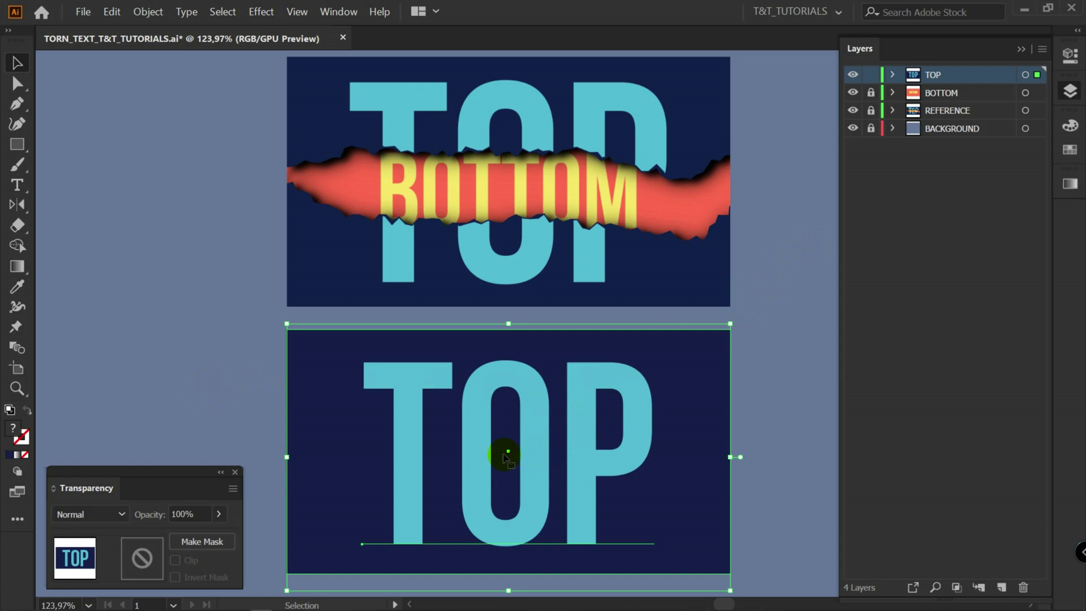
pyautogui.click(212, 543)
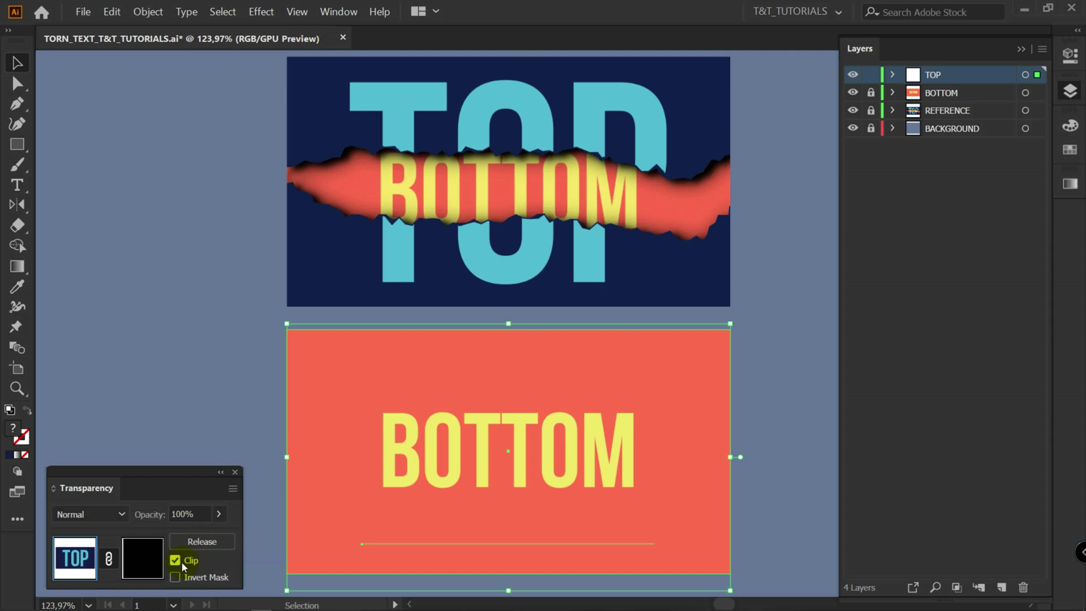
pyautogui.click(174, 561)
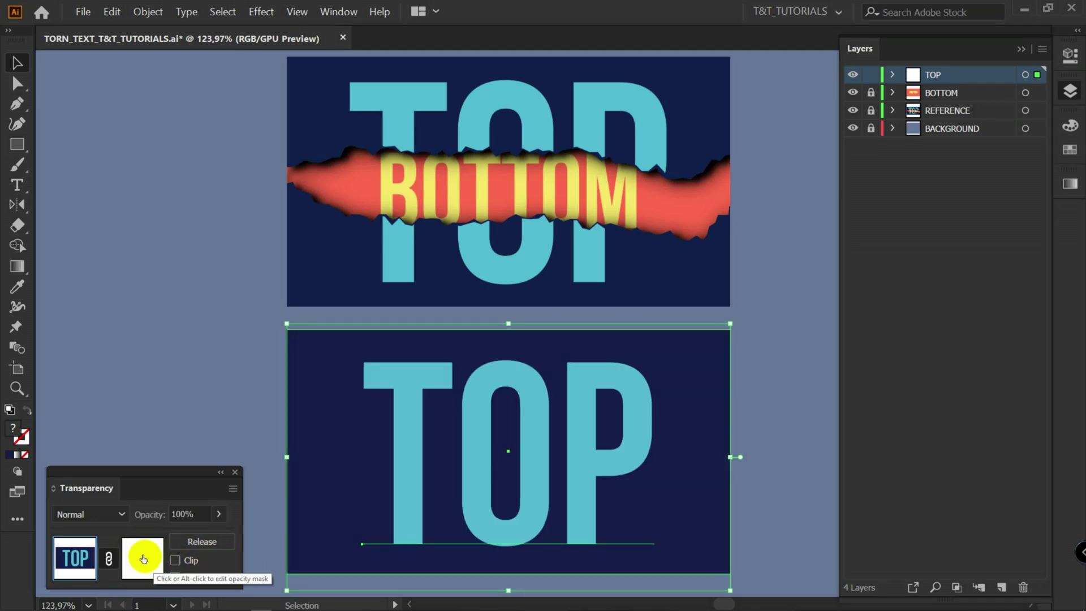
# - Enter the opacity mask and set the fill colour to RGB black
pyautogui.click(143, 558)
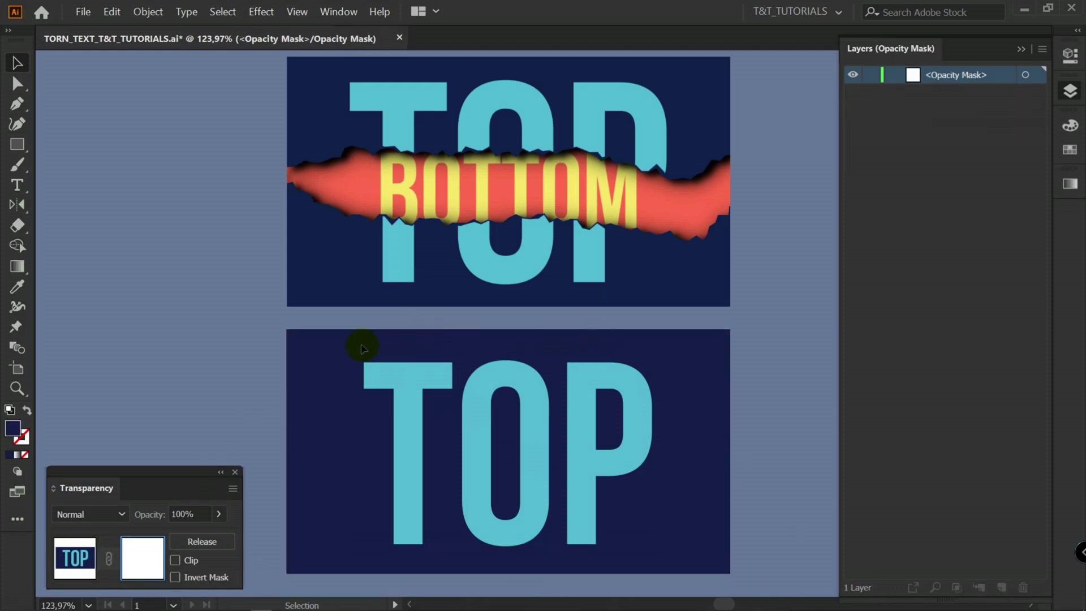
pyautogui.press('p')
pyautogui.click(1070, 90)
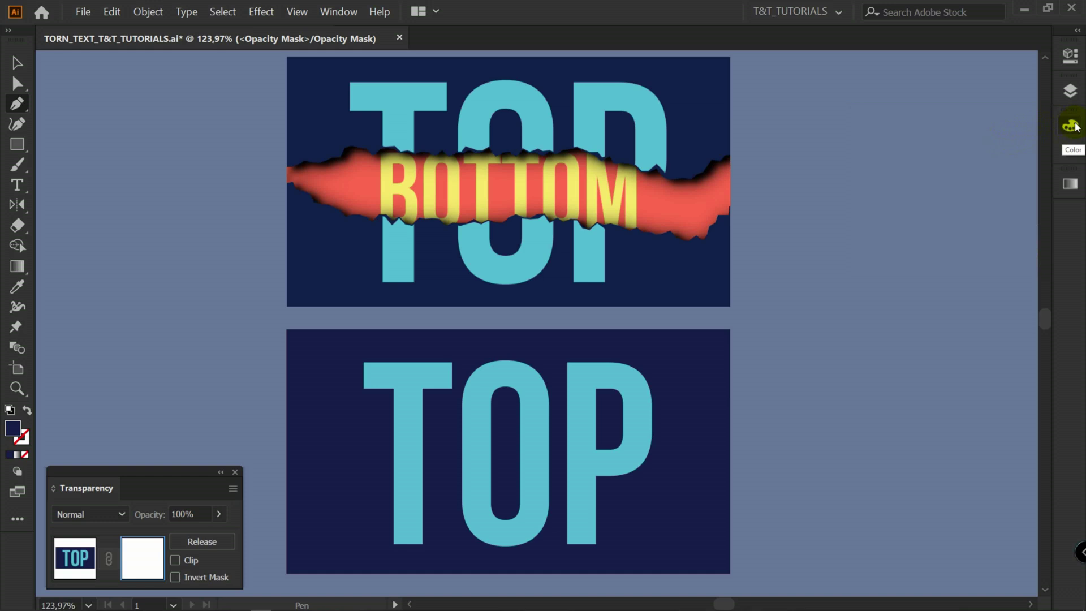
pyautogui.click(1071, 126)
pyautogui.click(1042, 119)
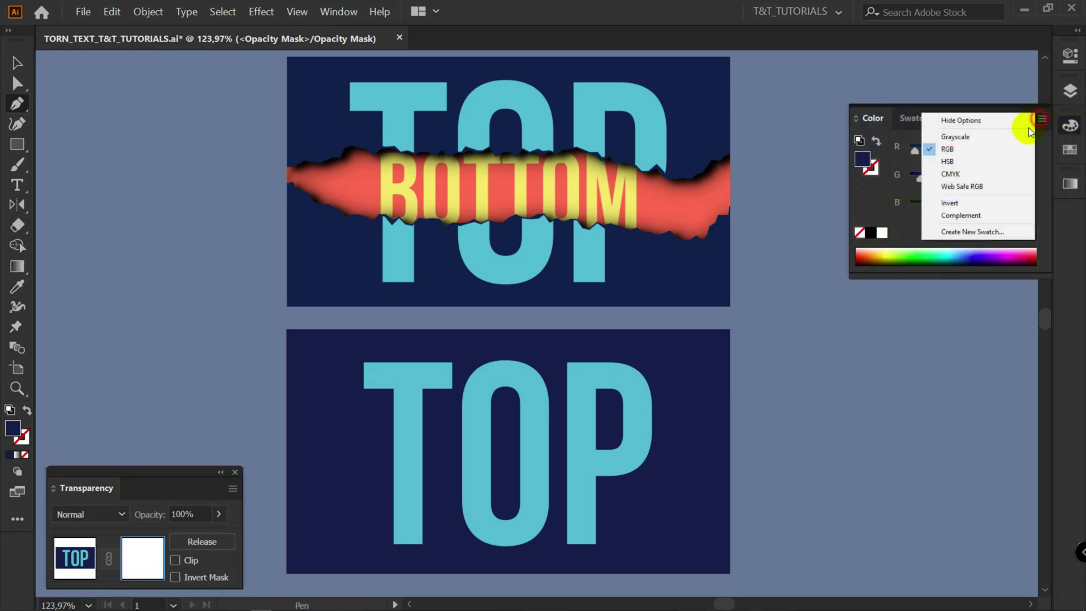
pyautogui.click(870, 205)
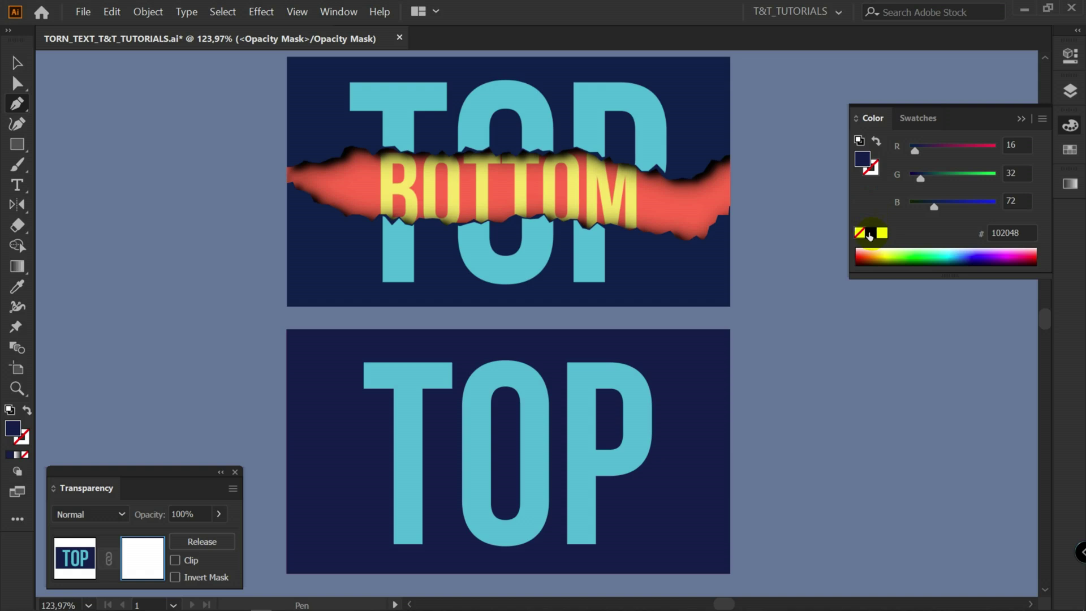
pyautogui.click(870, 233)
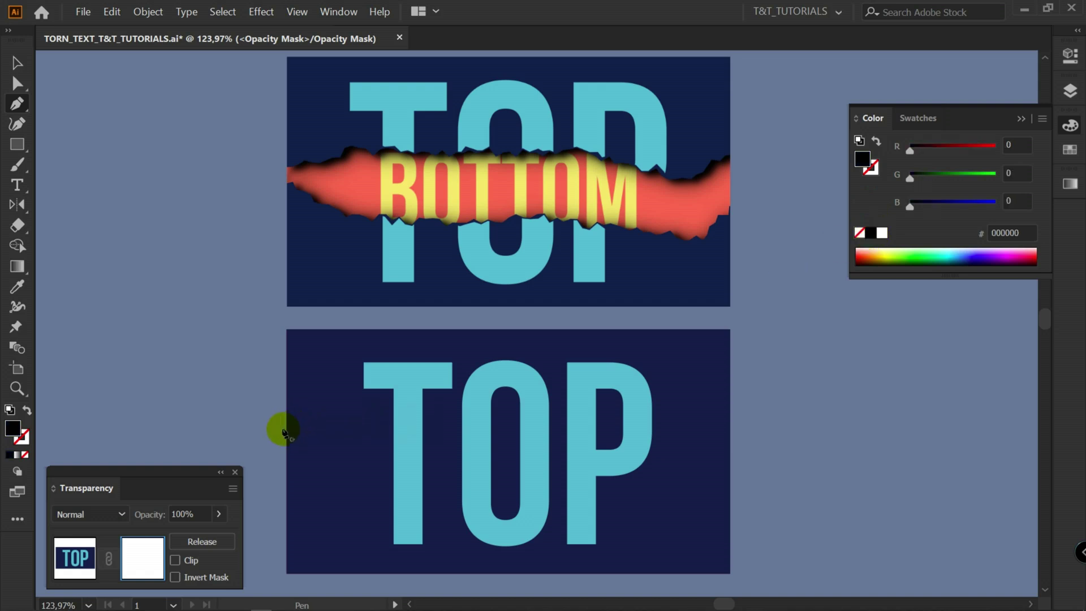
# - Draw a closed four-point band across the middle of the artwork with the Pen tool
pyautogui.click(276, 421)
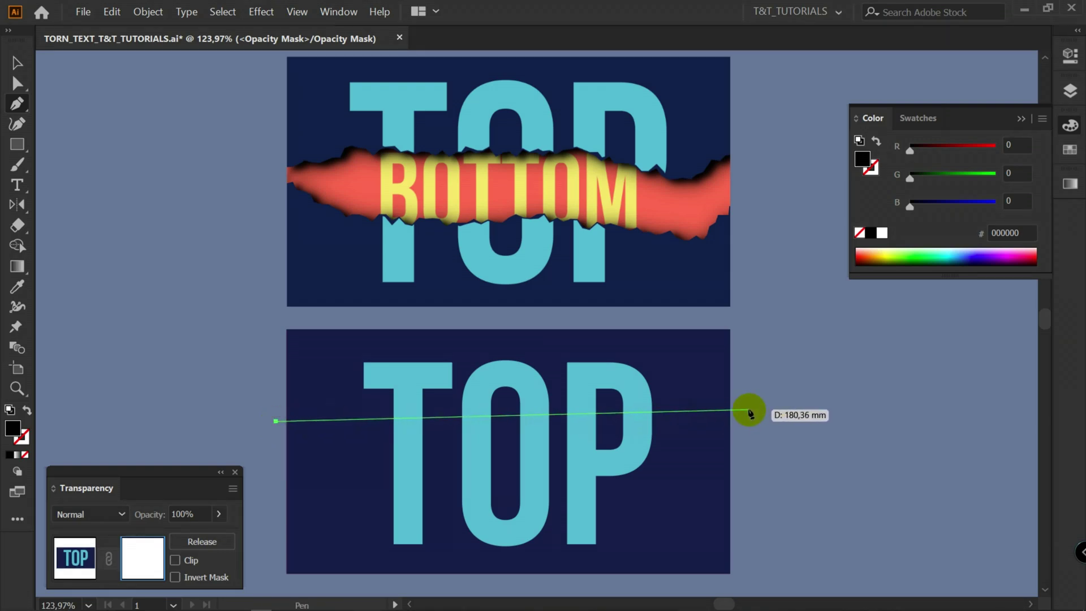
pyautogui.click(751, 407)
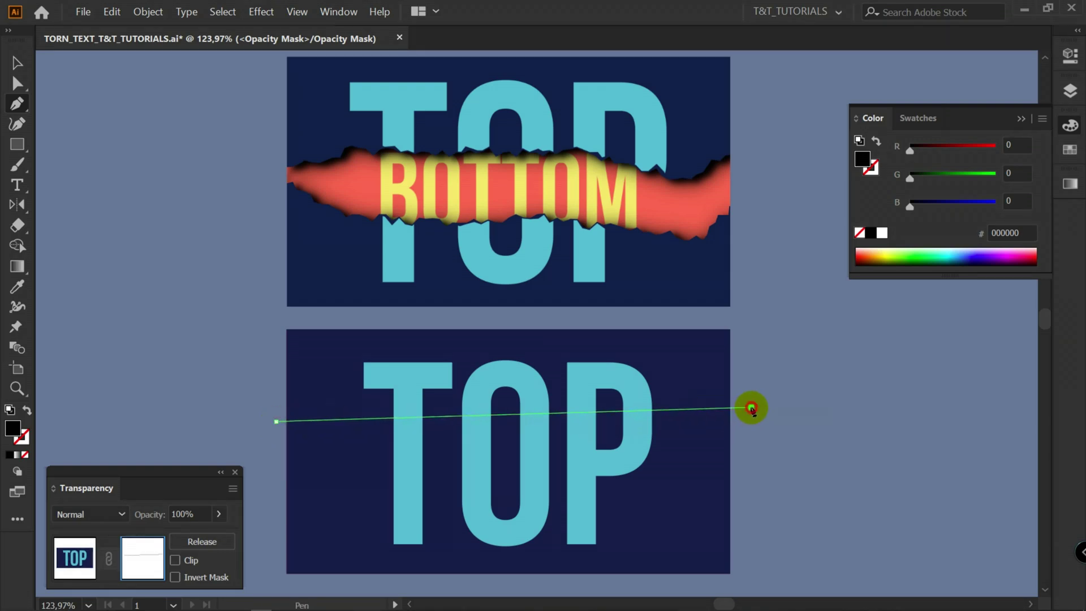
pyautogui.click(751, 508)
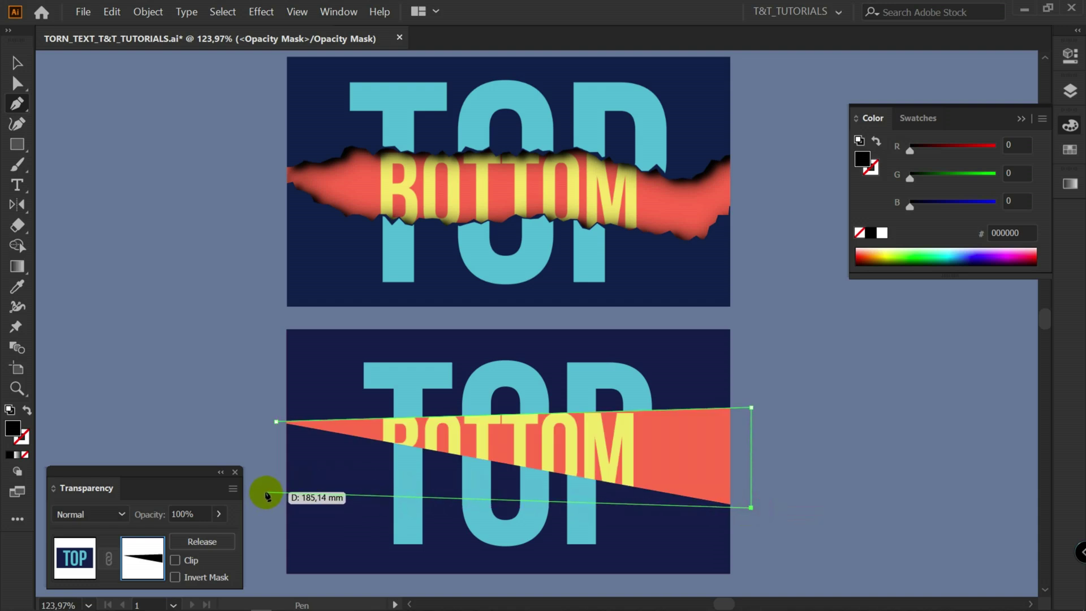
pyautogui.click(266, 486)
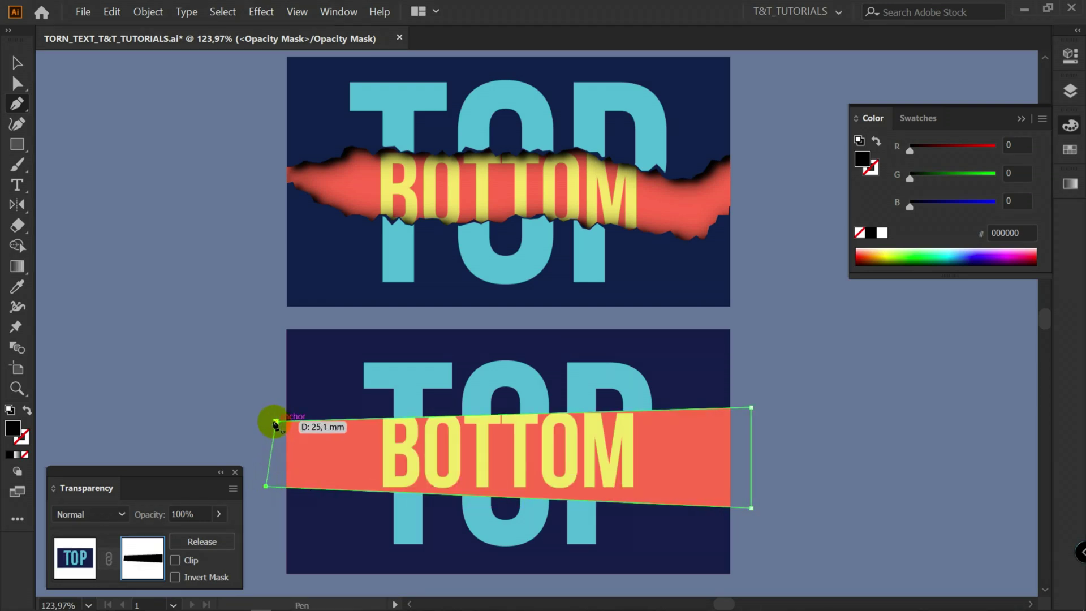
pyautogui.click(275, 422)
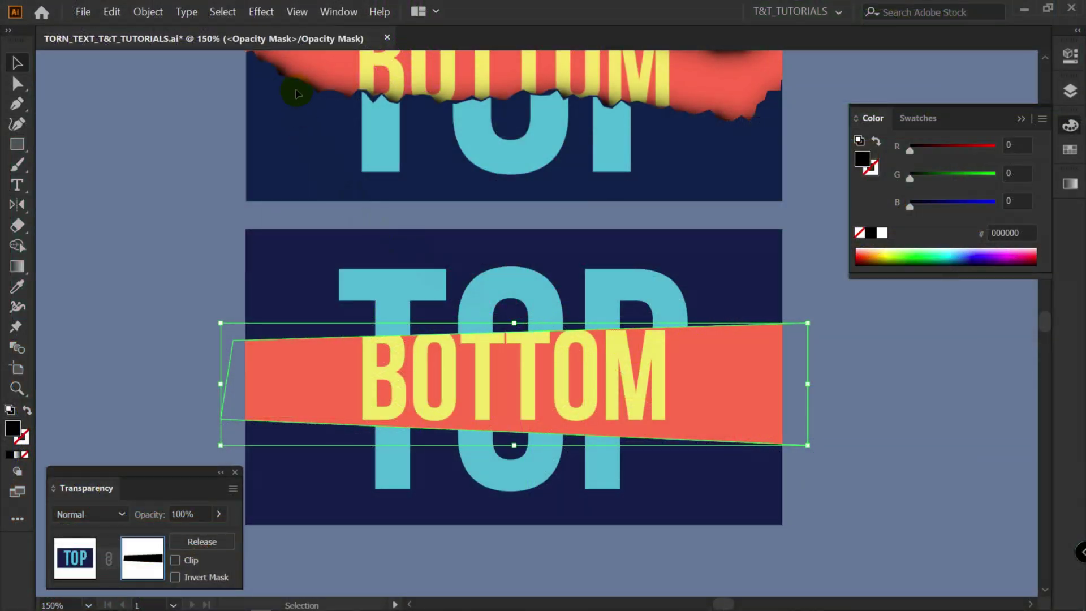
# - Apply Roughen to the band at 1% size, detail 6, corner points
pyautogui.click(262, 12)
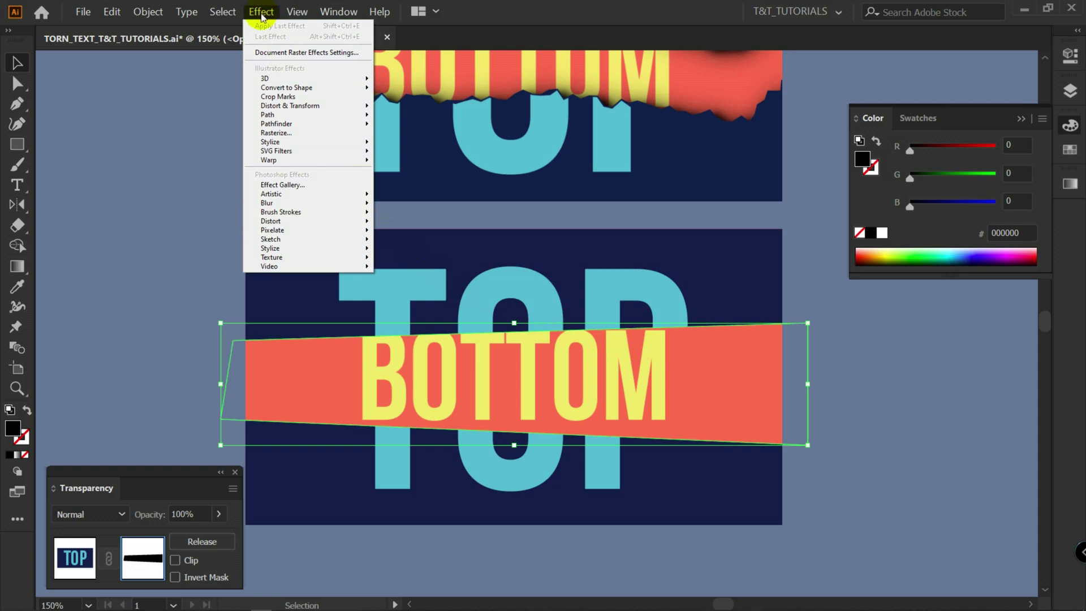
pyautogui.moveTo(304, 106)
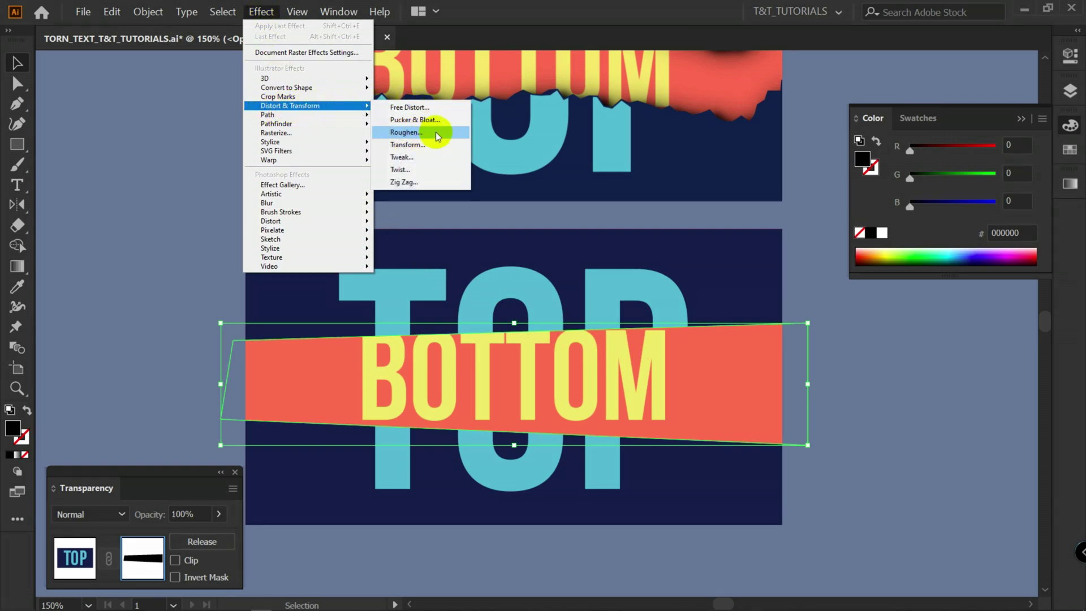
pyautogui.click(437, 133)
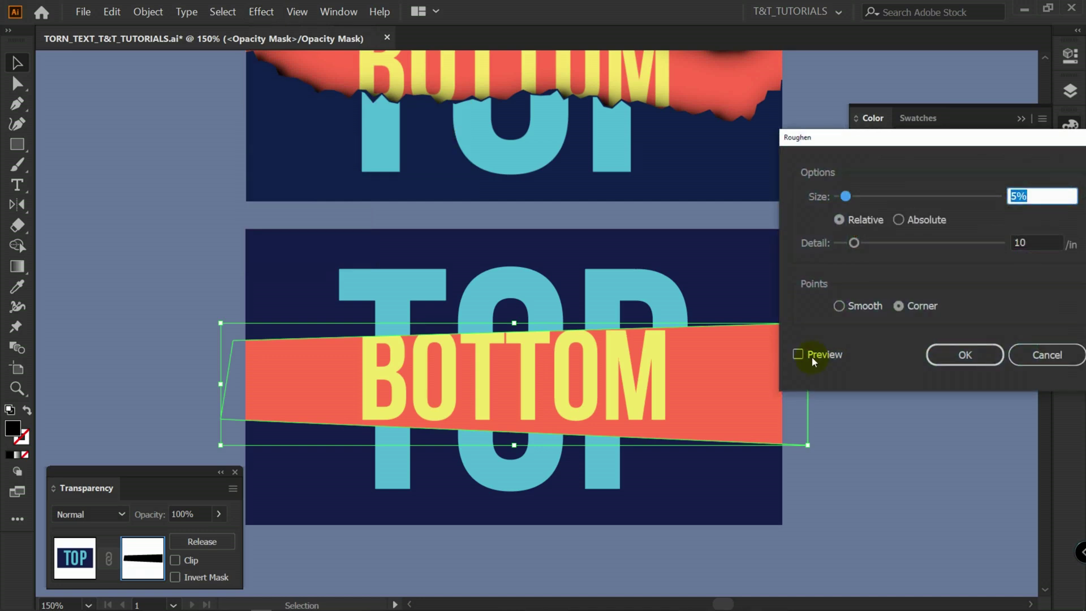
pyautogui.click(815, 356)
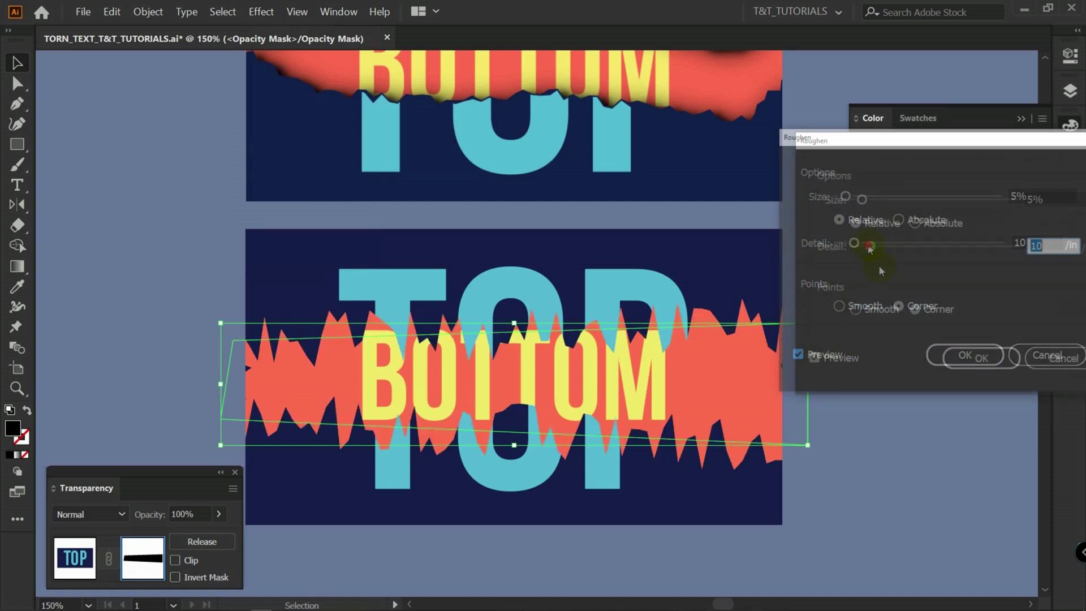
pyautogui.moveTo(871, 247)
pyautogui.mouseDown()
pyautogui.moveTo(856, 244)
pyautogui.moveTo(873, 247)
pyautogui.mouseUp()
pyautogui.moveTo(862, 199); pyautogui.dragTo(854, 201)
pyautogui.moveTo(874, 247); pyautogui.dragTo(862, 250)
pyautogui.moveTo(939, 142); pyautogui.dragTo(895, 122)
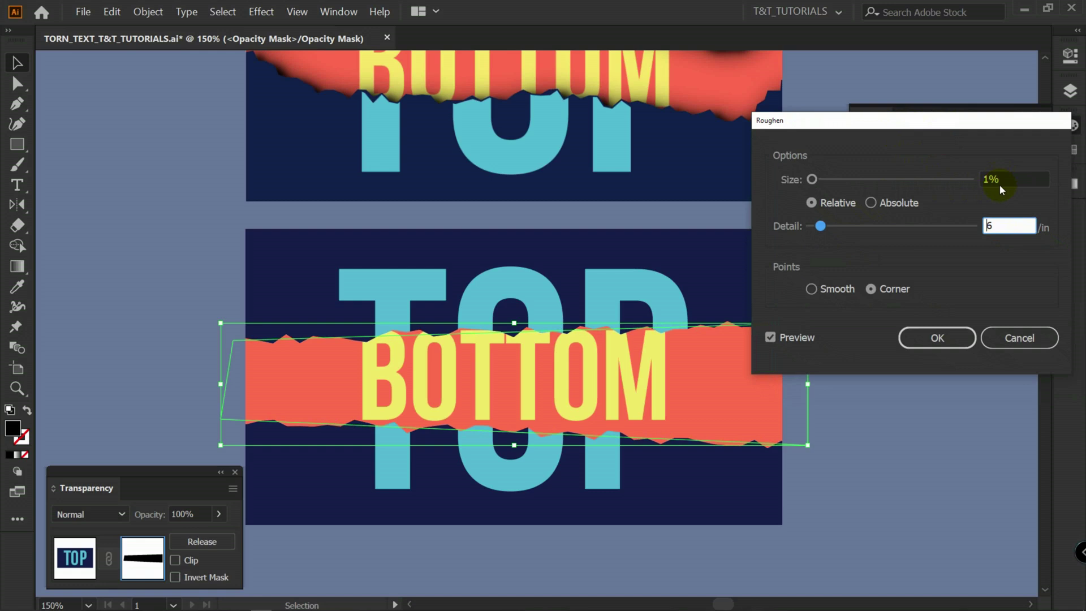
pyautogui.click(942, 342)
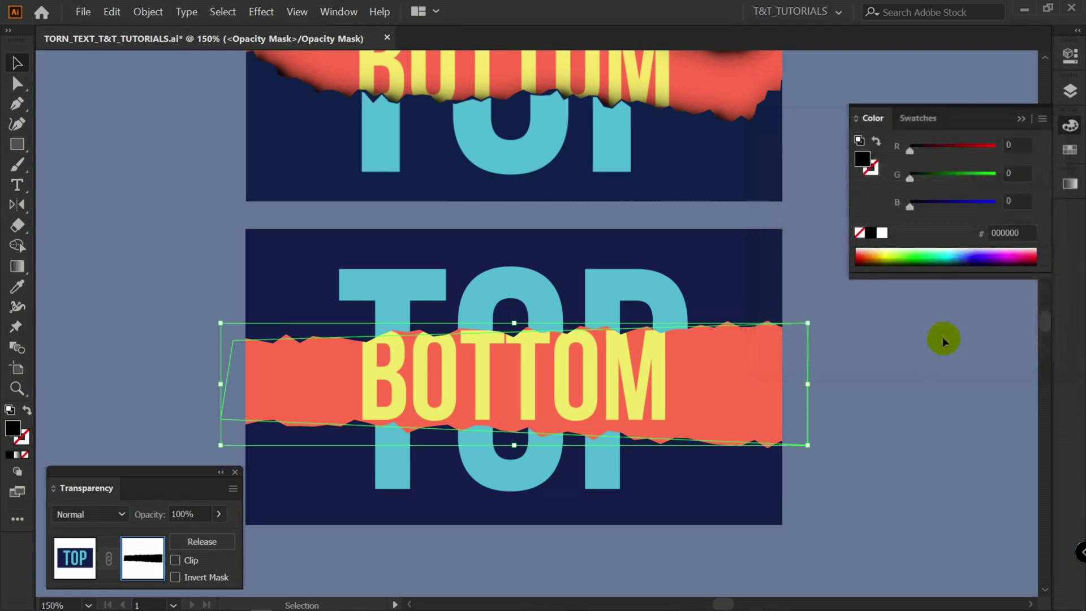
# - Reopen Roughen from the band's Properties to verify the settings and confirm unchanged
pyautogui.hotkey('ctrl', '+')
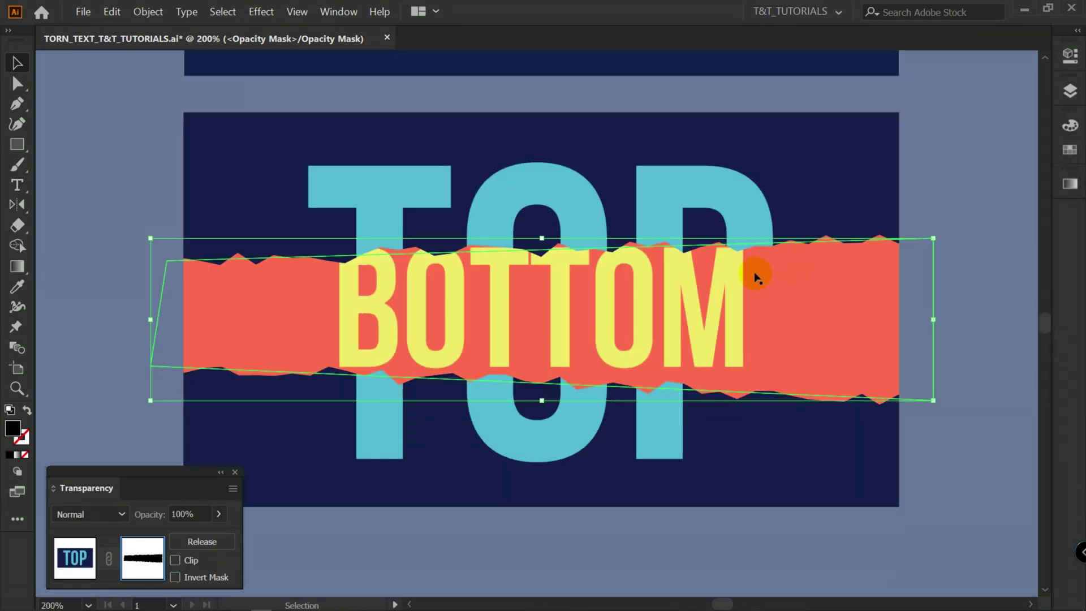
pyautogui.click(754, 243)
pyautogui.click(1069, 55)
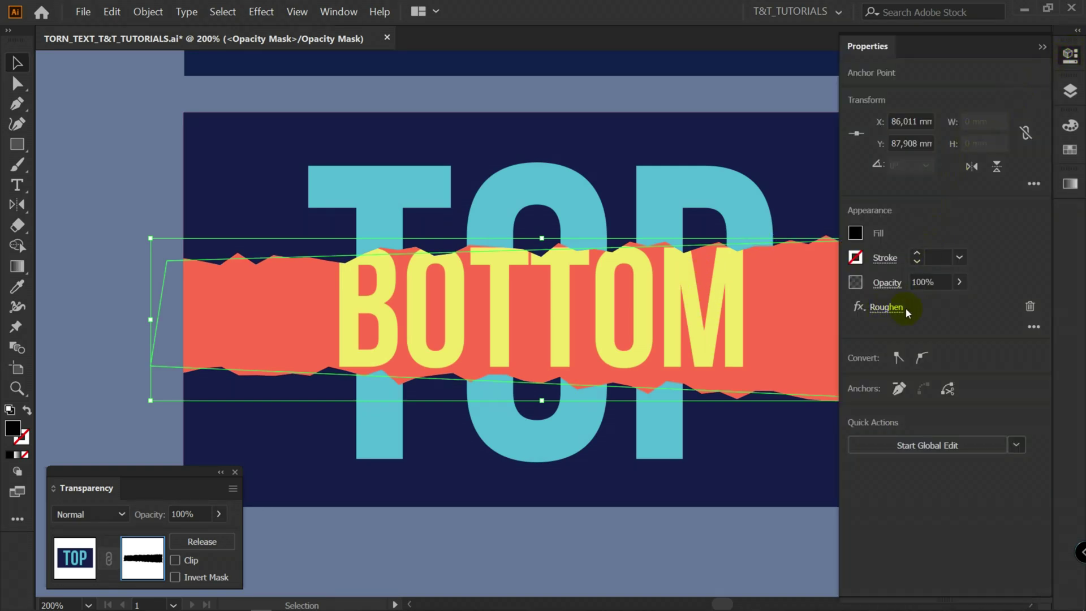
pyautogui.click(892, 308)
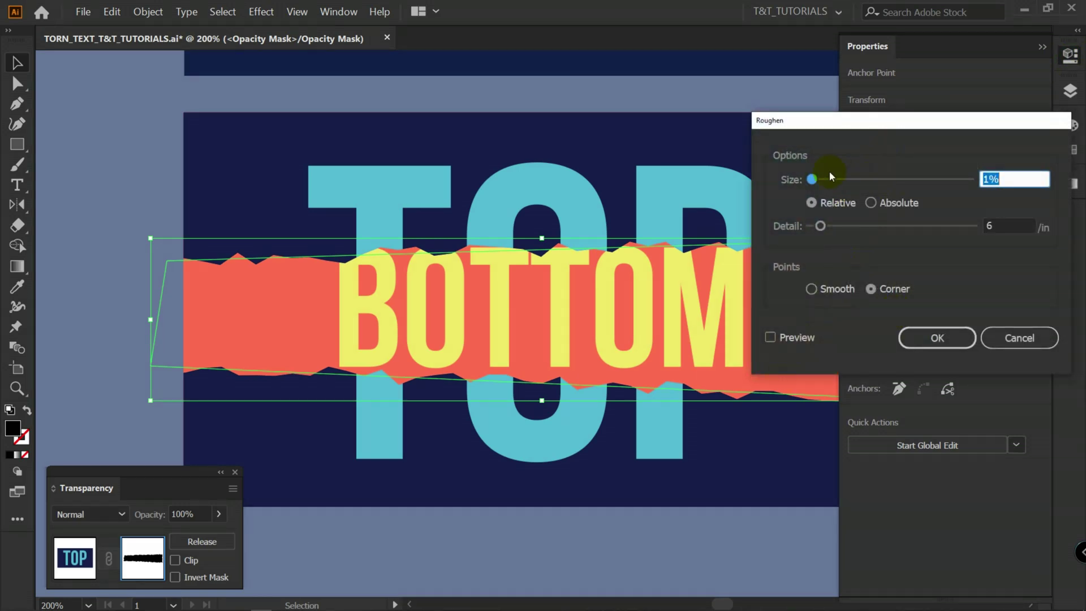
pyautogui.click(961, 337)
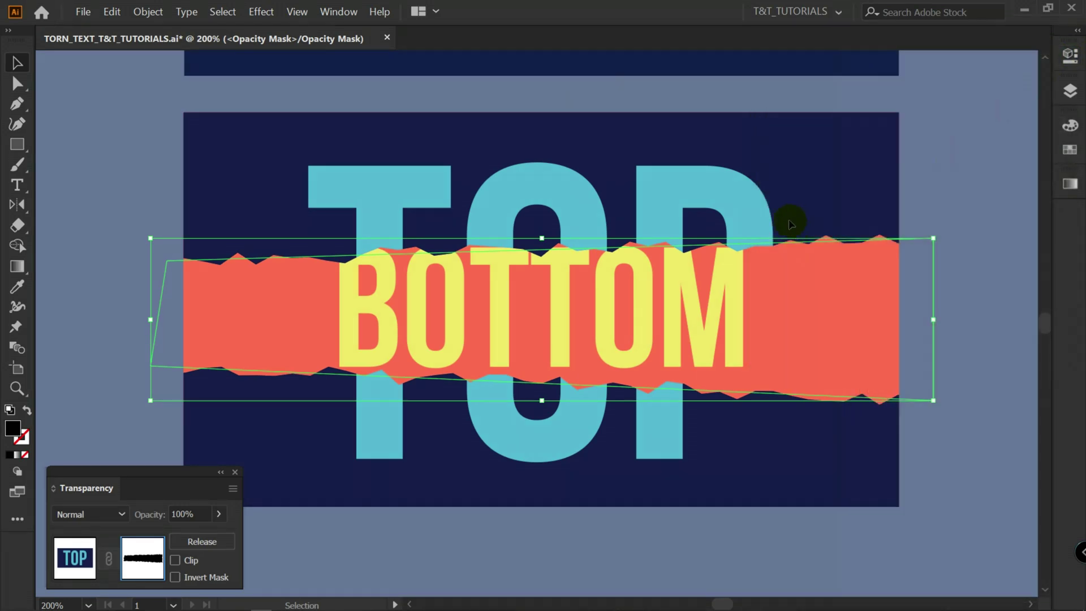
# - Add seven anchor points along the strip's top edge with the Pen tool
pyautogui.press('p')
pyautogui.click(306, 264)
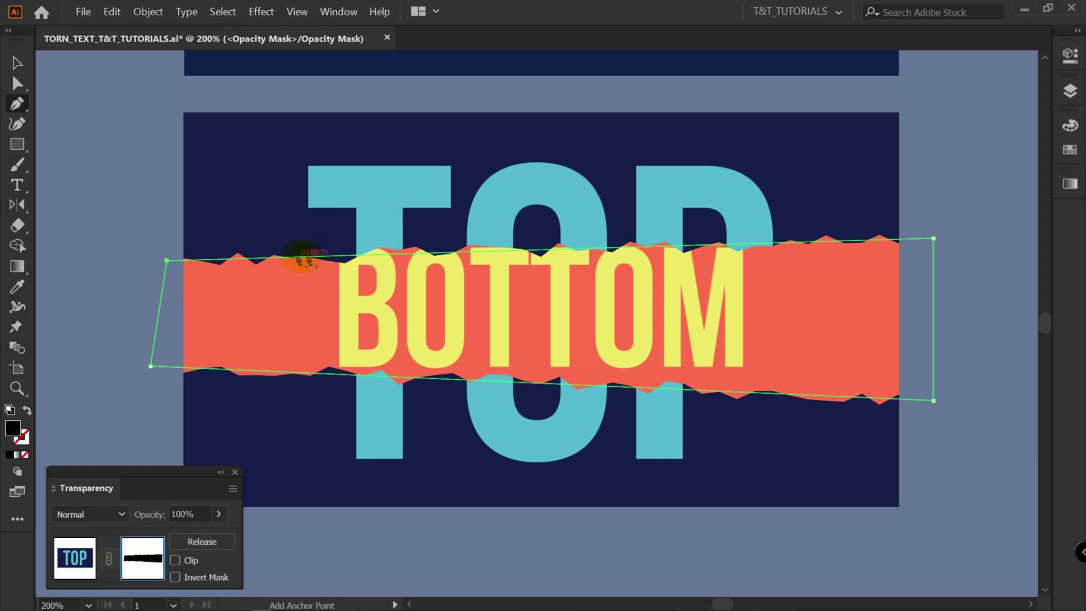
pyautogui.click(297, 258)
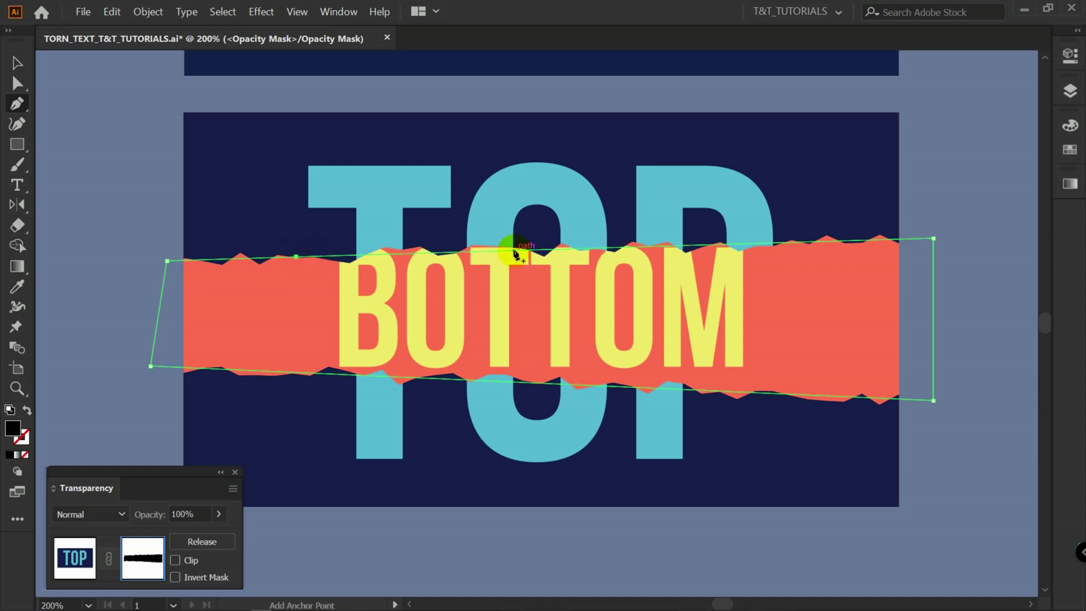
pyautogui.click(424, 253)
pyautogui.click(521, 251)
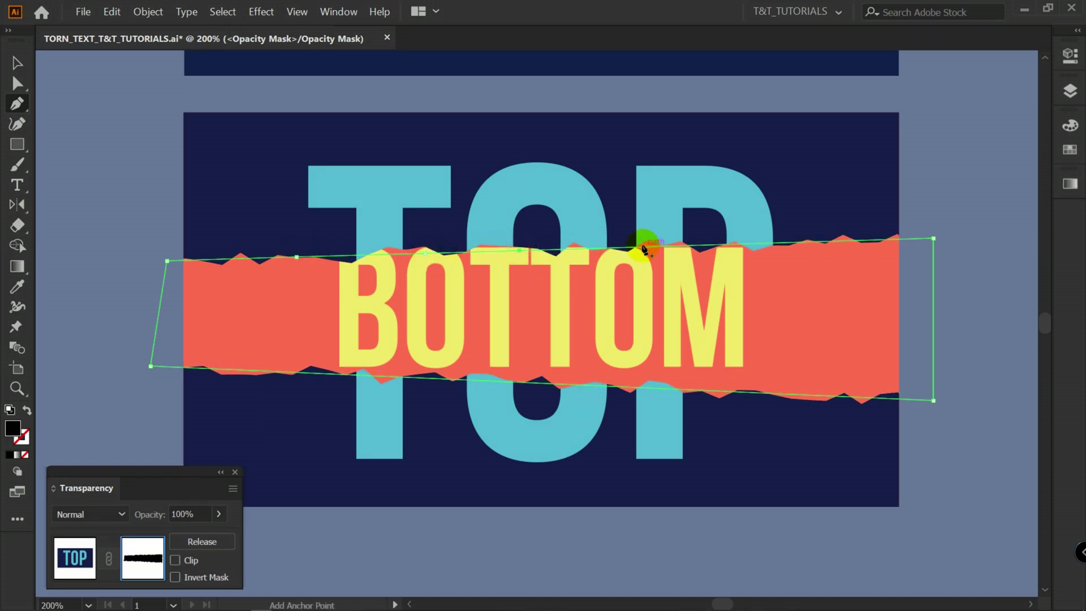
pyautogui.click(641, 246)
pyautogui.click(769, 245)
pyautogui.click(837, 245)
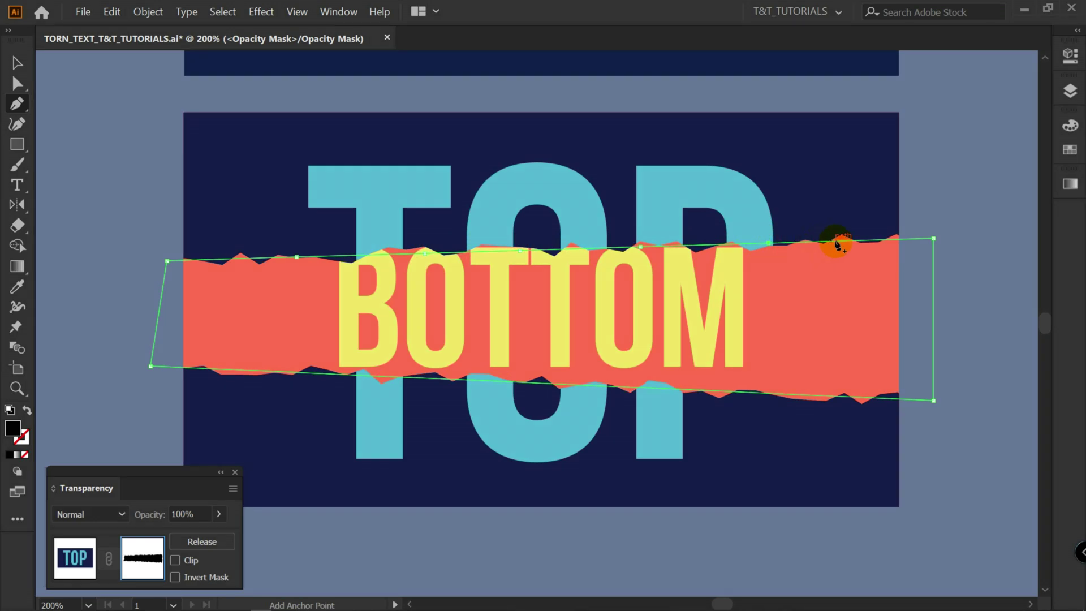
# - Drag top-edge points and the left corners to tilt and roughen the strip
pyautogui.press('a')
pyautogui.moveTo(300, 259); pyautogui.dragTo(291, 243)
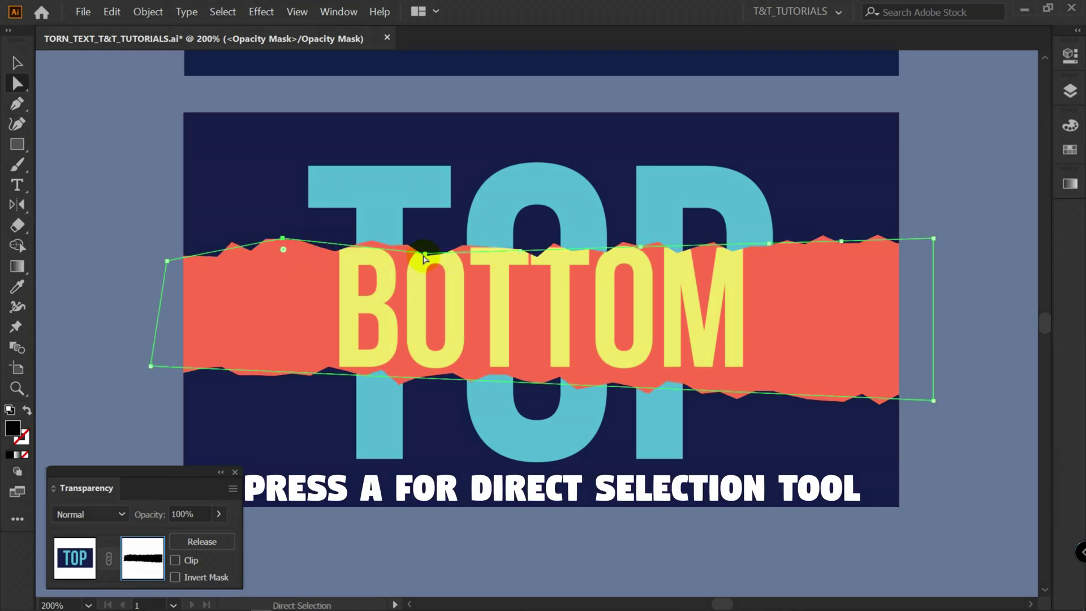
pyautogui.moveTo(425, 259)
pyautogui.mouseDown()
pyautogui.moveTo(420, 240)
pyautogui.moveTo(413, 261)
pyautogui.moveTo(396, 252)
pyautogui.moveTo(419, 255)
pyautogui.mouseUp()
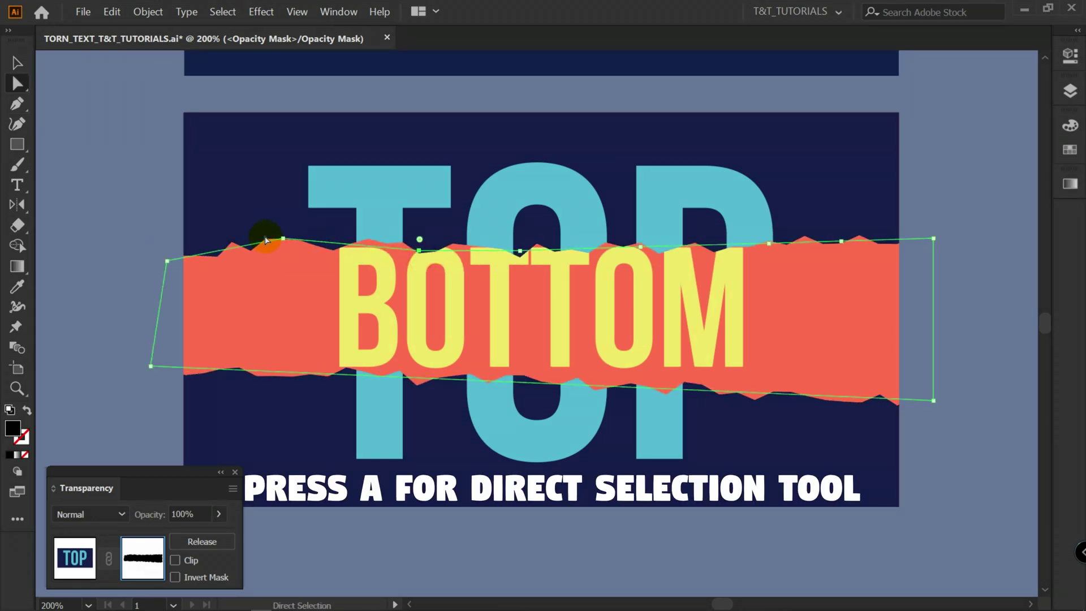
pyautogui.moveTo(287, 242); pyautogui.dragTo(280, 273)
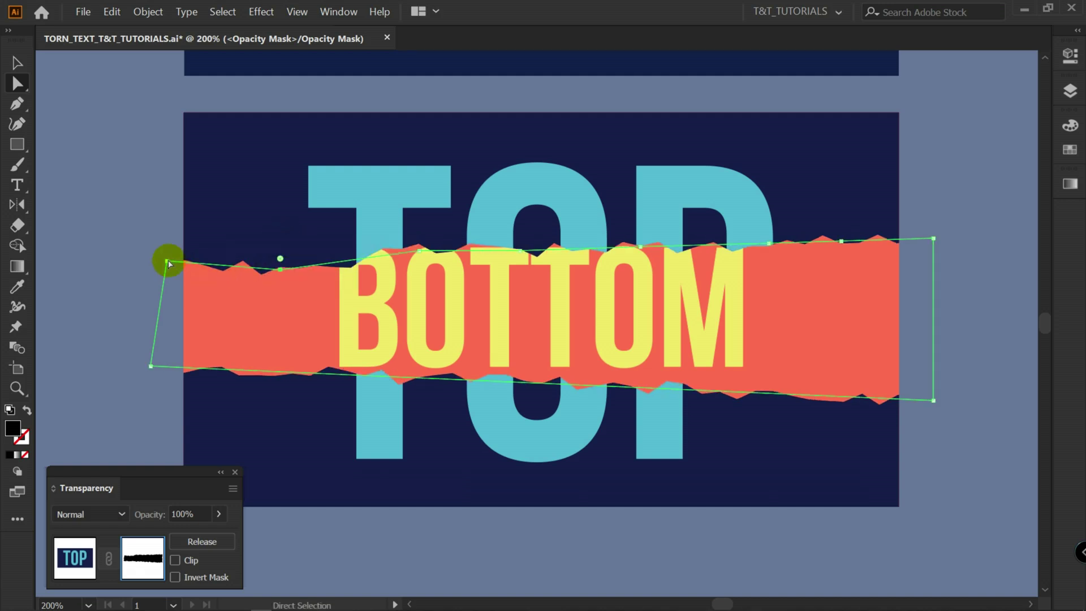
pyautogui.moveTo(168, 259); pyautogui.dragTo(164, 274)
pyautogui.moveTo(151, 366); pyautogui.dragTo(156, 326)
# - Add five anchor points along the strip's bottom edge
pyautogui.press('p')
pyautogui.click(353, 345)
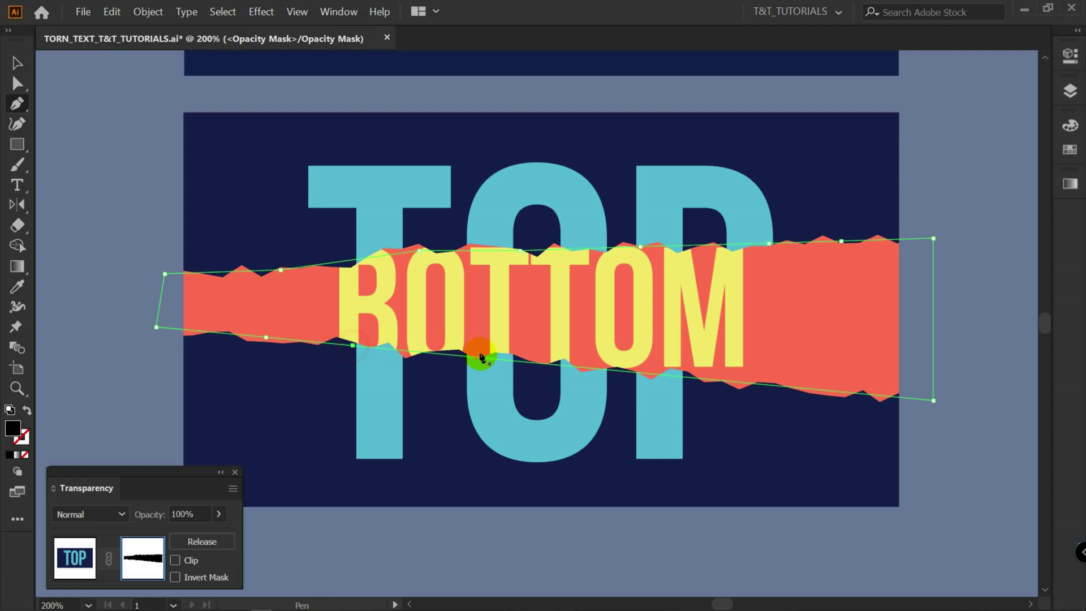
pyautogui.click(480, 357)
pyautogui.click(612, 370)
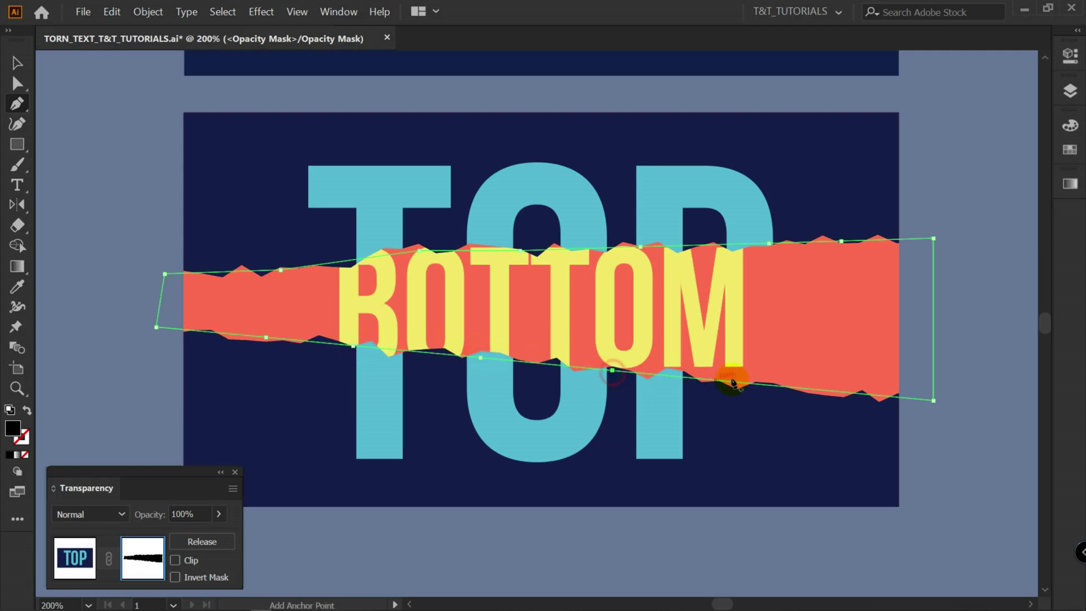
pyautogui.click(758, 386)
pyautogui.click(849, 392)
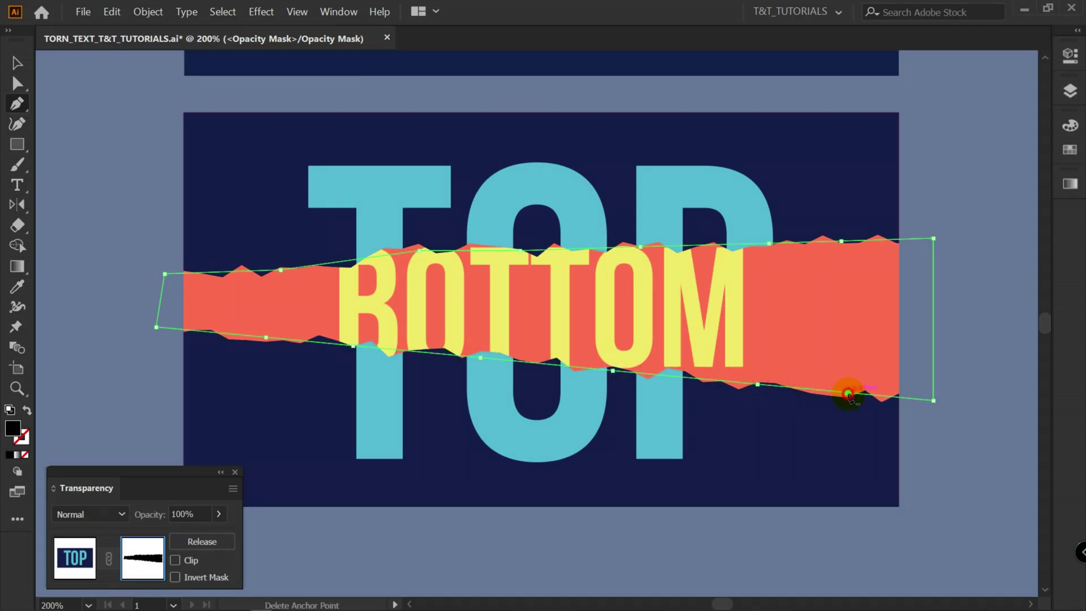
# - Drag the top-right corner and top and bottom edge points so the tear waves irregularly
pyautogui.press('a')
pyautogui.moveTo(842, 241); pyautogui.dragTo(841, 234)
pyautogui.moveTo(933, 238); pyautogui.dragTo(933, 257)
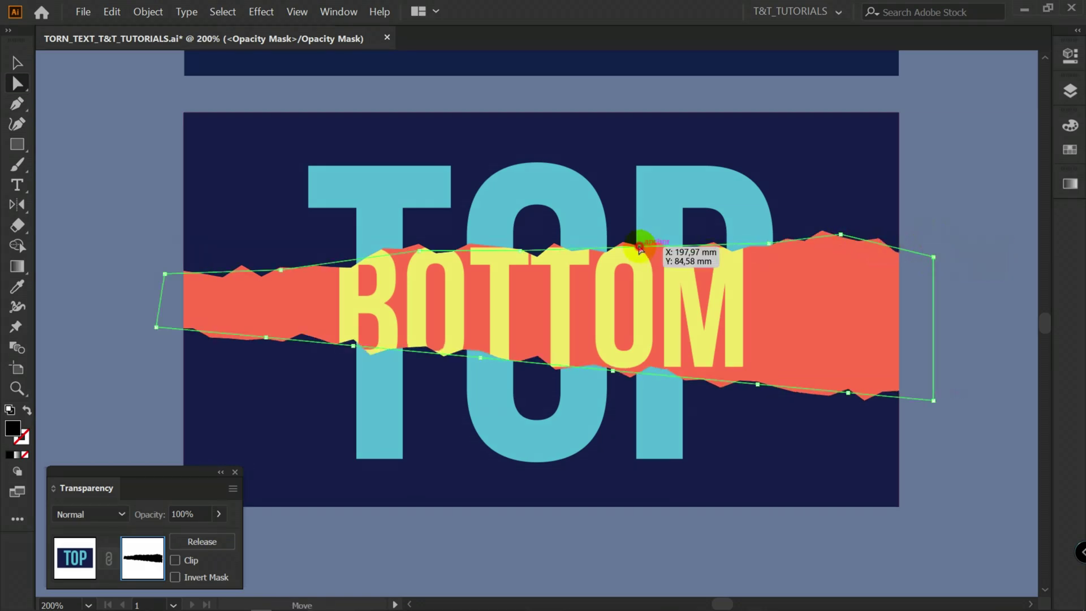
pyautogui.moveTo(639, 247); pyautogui.dragTo(640, 259)
pyautogui.click(519, 259)
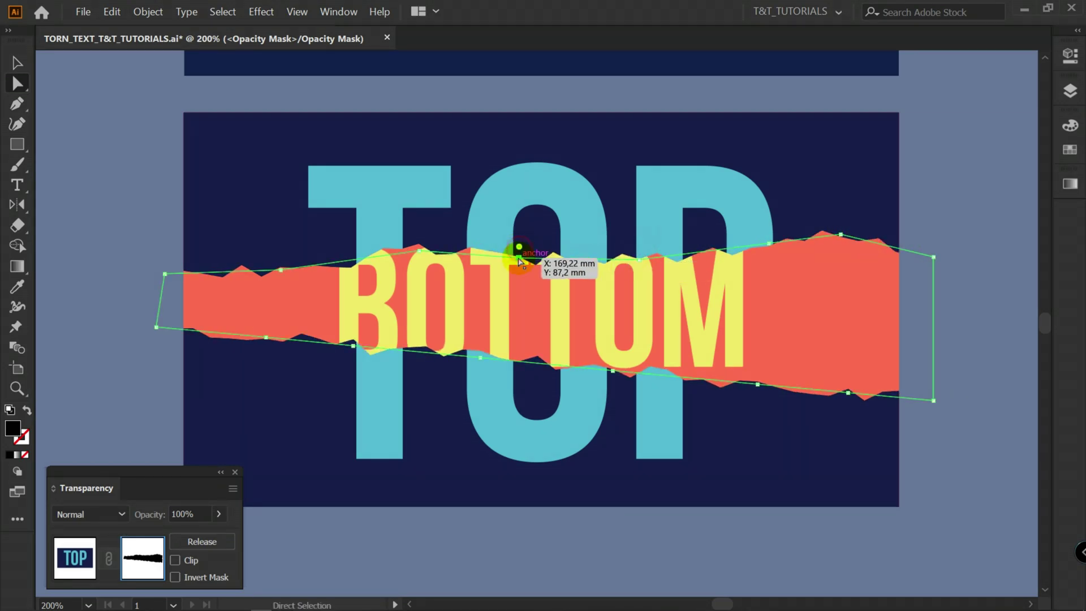
pyautogui.moveTo(419, 249); pyautogui.dragTo(417, 259)
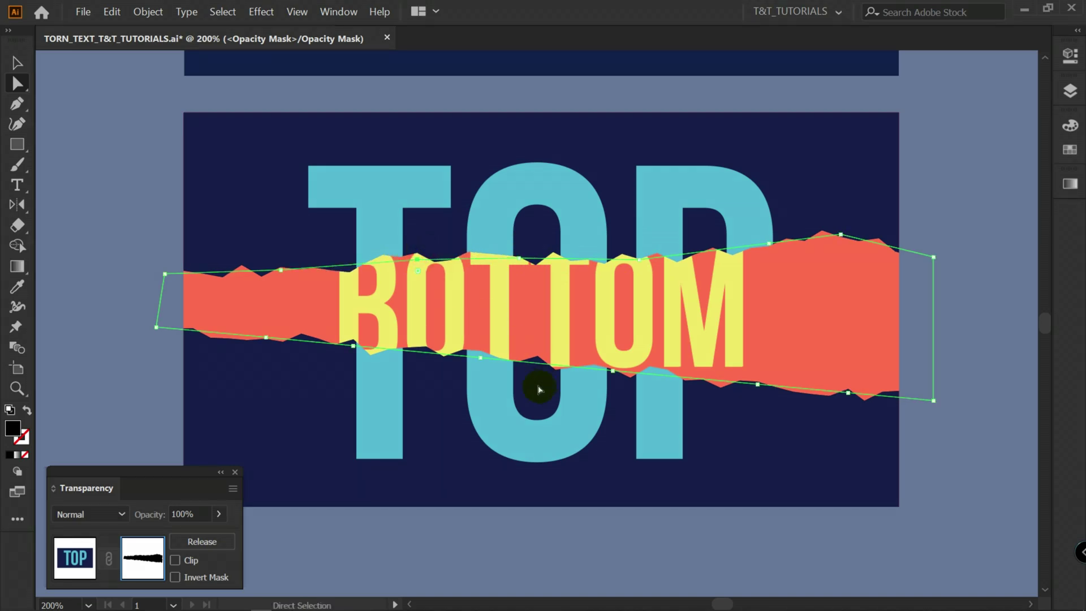
pyautogui.moveTo(481, 357); pyautogui.dragTo(475, 377)
pyautogui.moveTo(612, 370); pyautogui.dragTo(613, 361)
pyautogui.moveTo(476, 377); pyautogui.dragTo(477, 367)
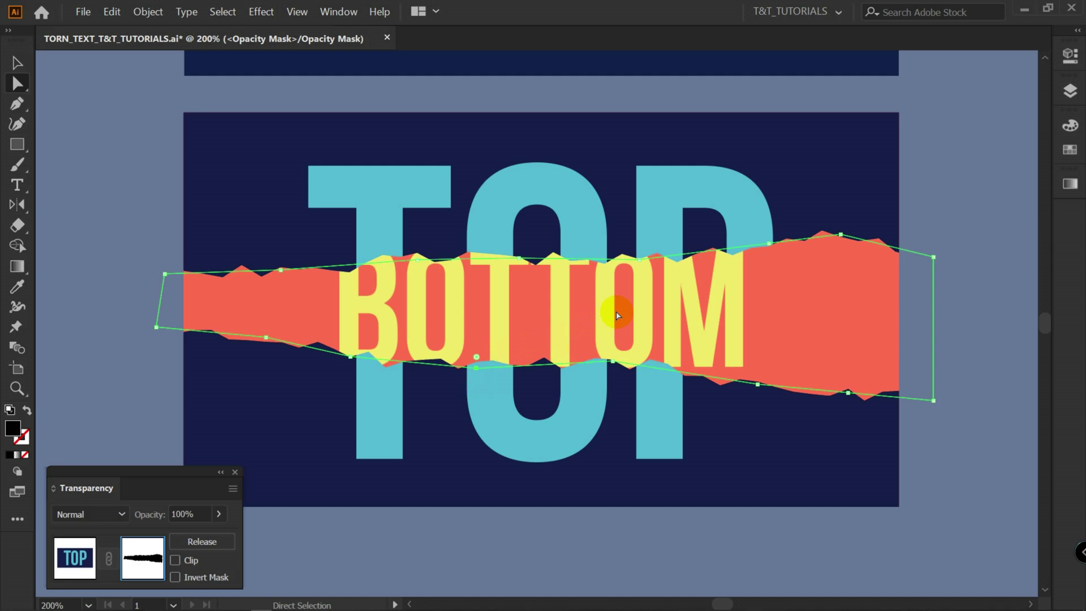
# - Zoom out and back in to inspect the torn strip
pyautogui.scroll(-3, 616, 311)
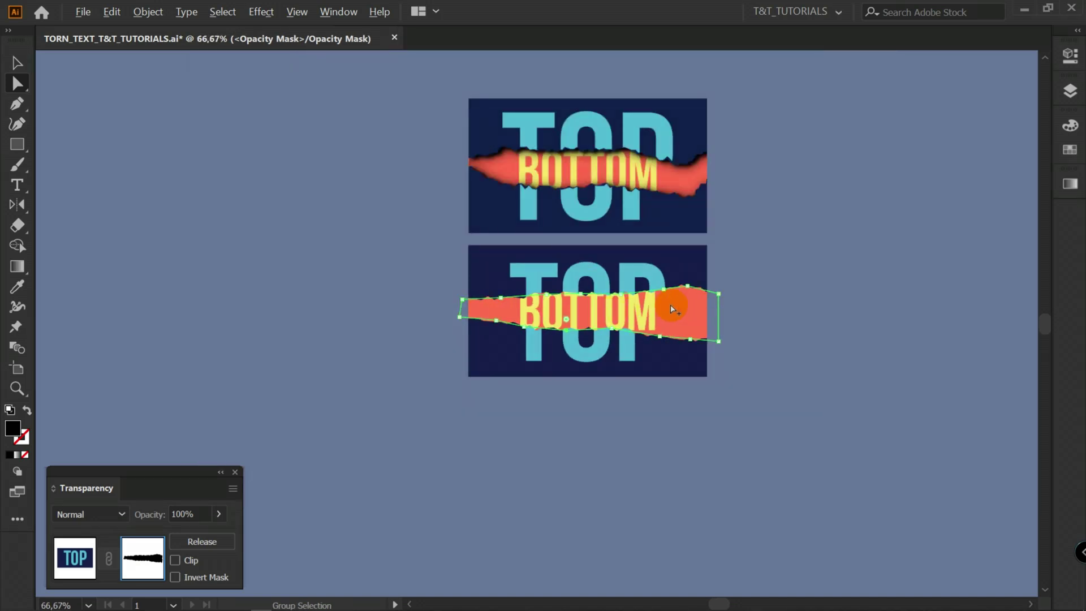
pyautogui.scroll(1, 695, 306)
pyautogui.scroll(-2, 695, 305)
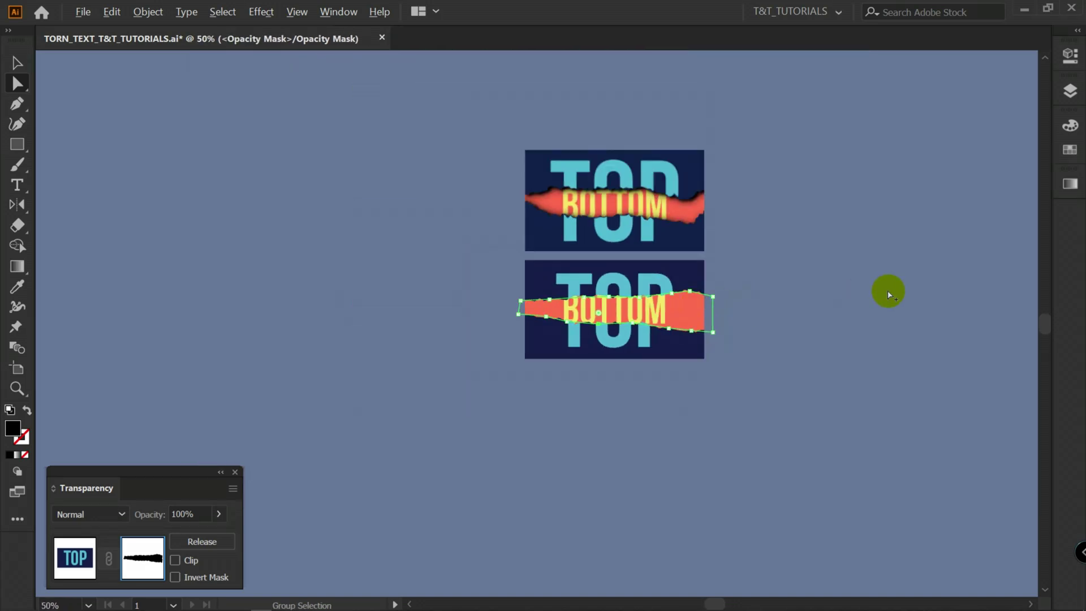
pyautogui.press('v')
pyautogui.scroll(5, 570, 309)
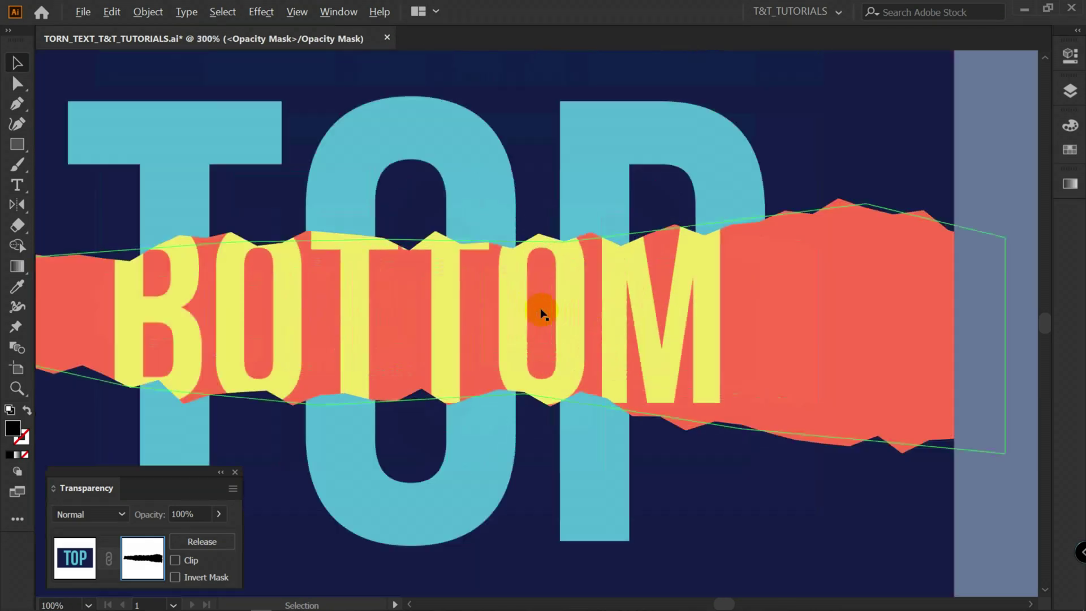
pyautogui.scroll(-1, 758, 212)
# - Open Layers with F7, exit the mask to preview, then reselect TOP and re-enter its mask
pyautogui.press('F7')
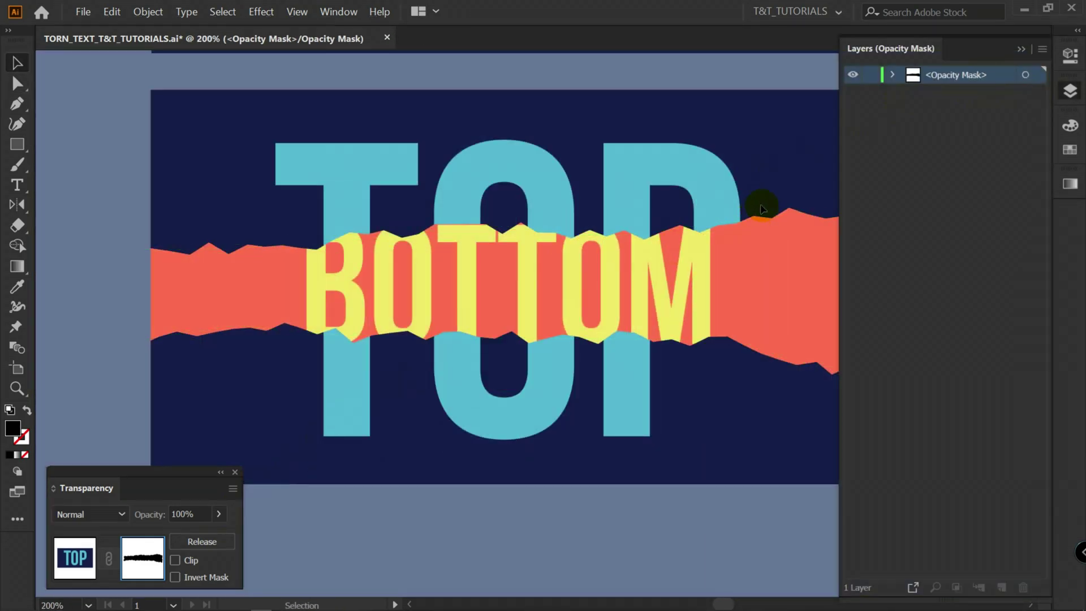
pyautogui.click(63, 560)
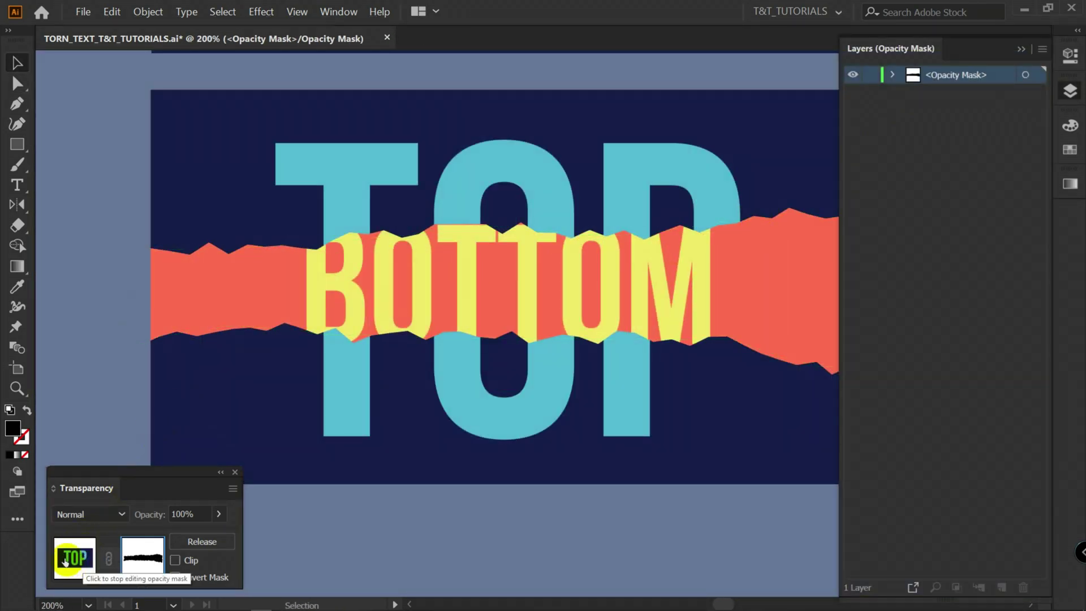
pyautogui.click(76, 557)
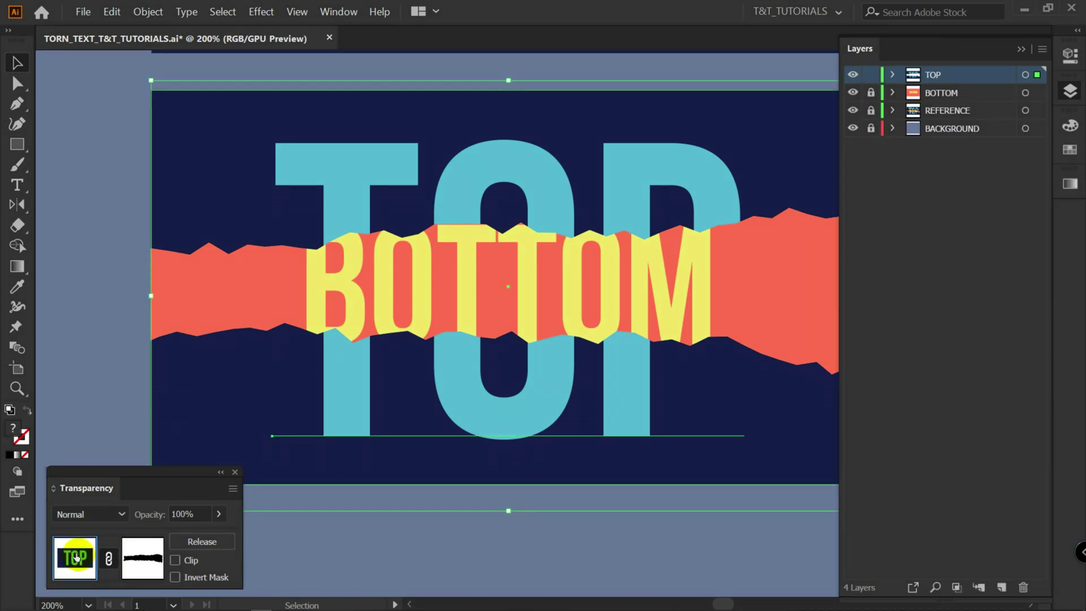
pyautogui.click(318, 551)
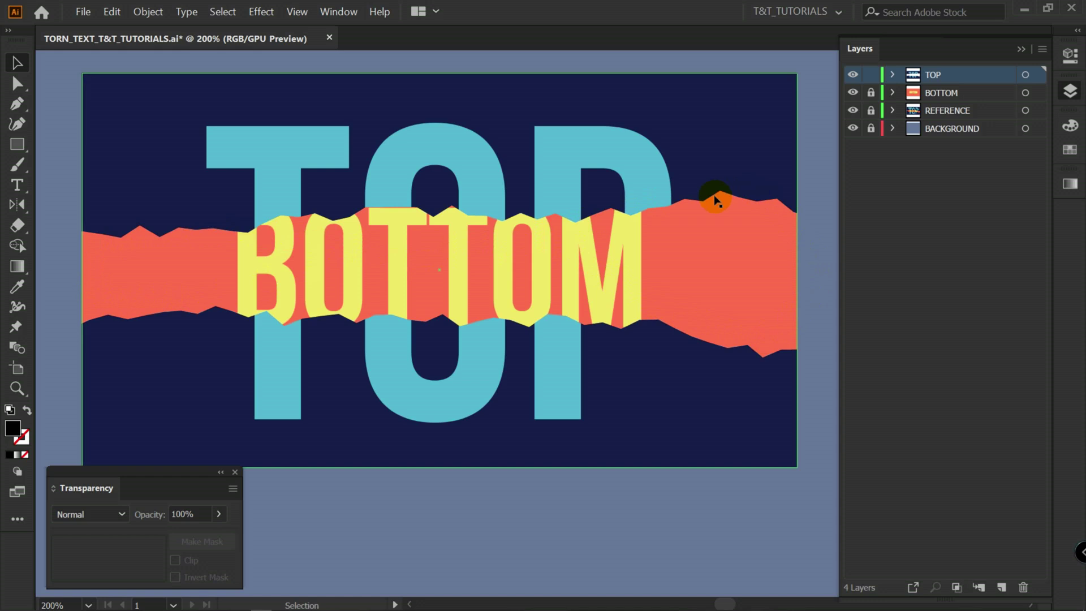
pyautogui.click(1035, 77)
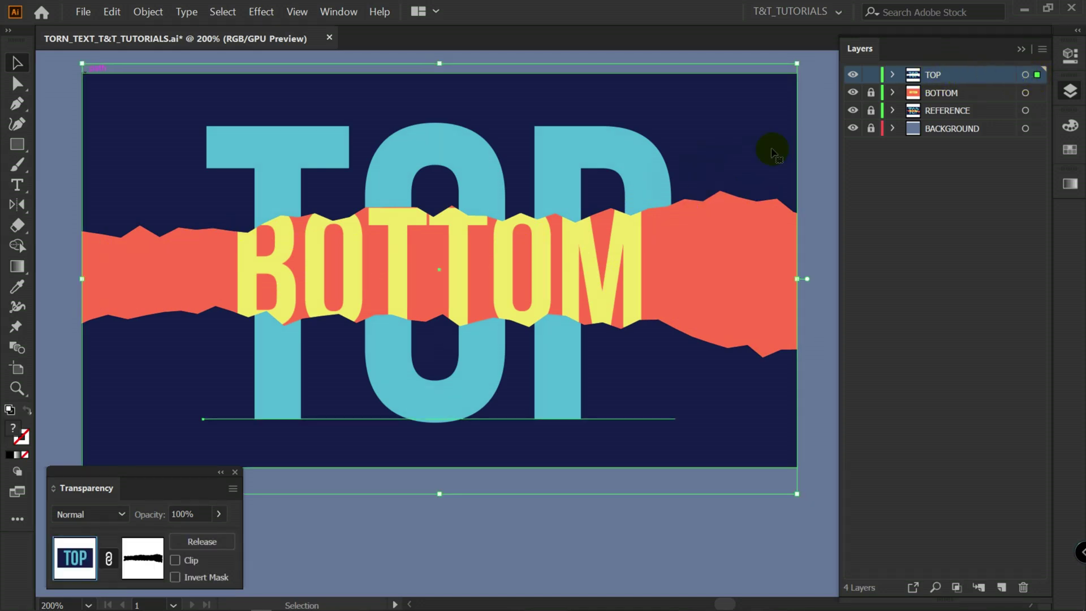
pyautogui.click(133, 557)
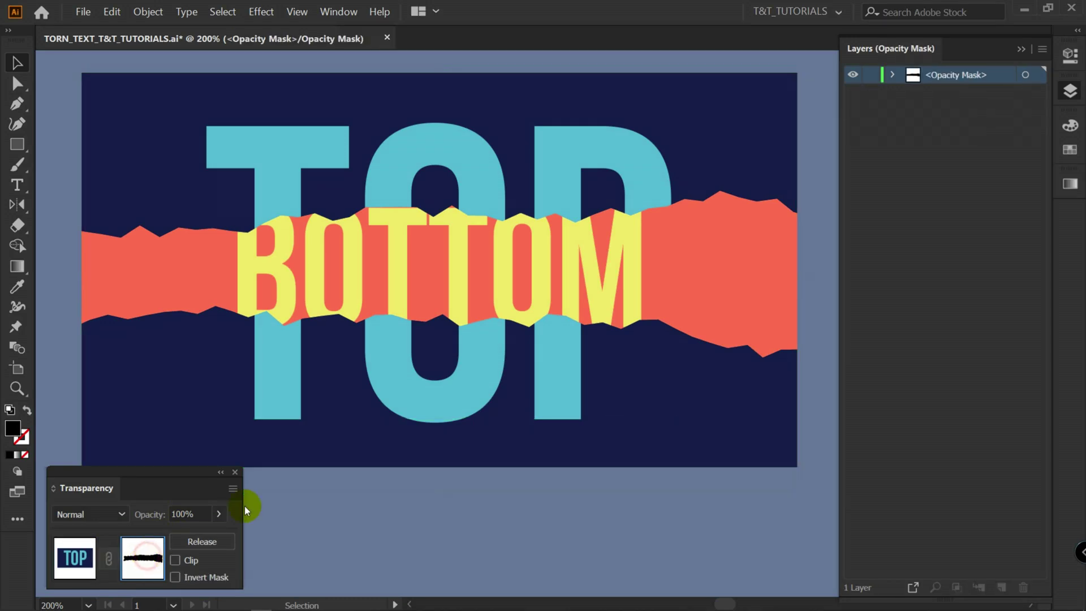
# - Select the roughened band shape inside the TOP opacity mask
pyautogui.click(606, 303)
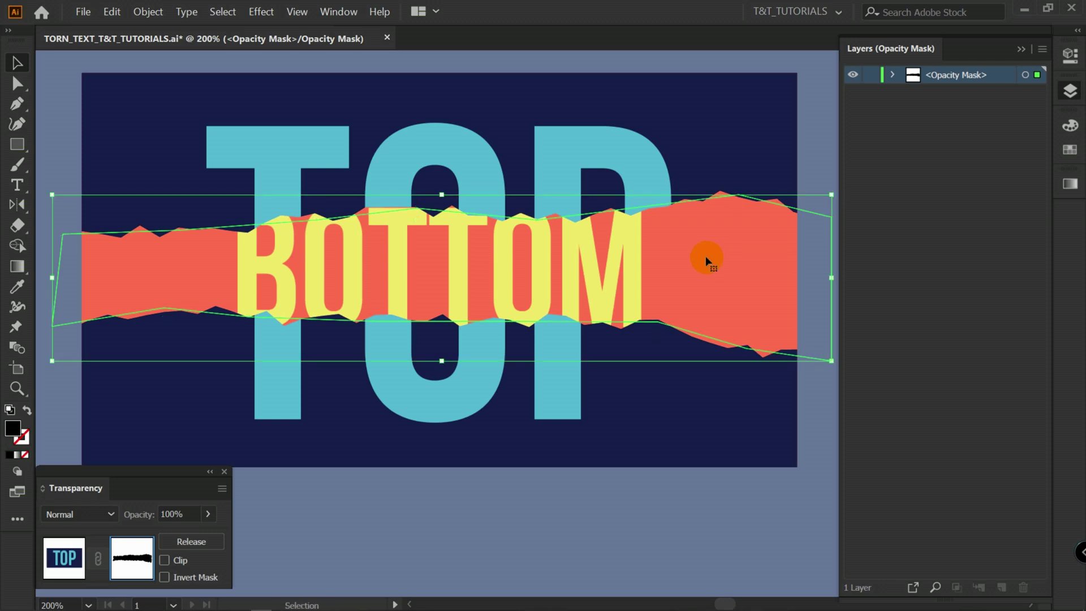
# - Exit the mask, deselect, and create a new top layer named TORN
pyautogui.click(64, 553)
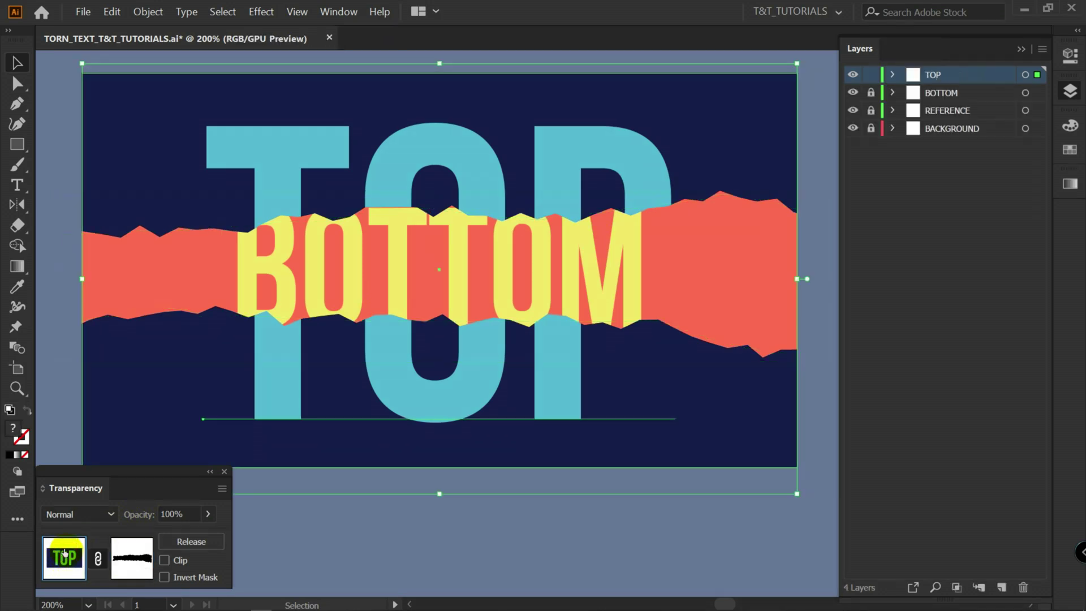
pyautogui.click(810, 154)
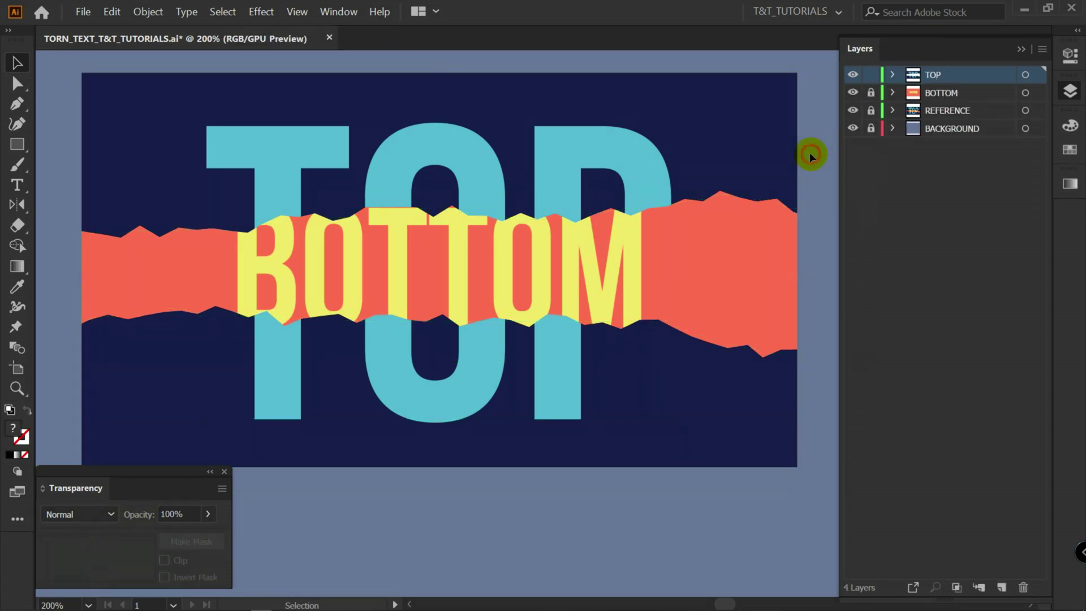
pyautogui.click(1002, 589)
pyautogui.click(941, 76)
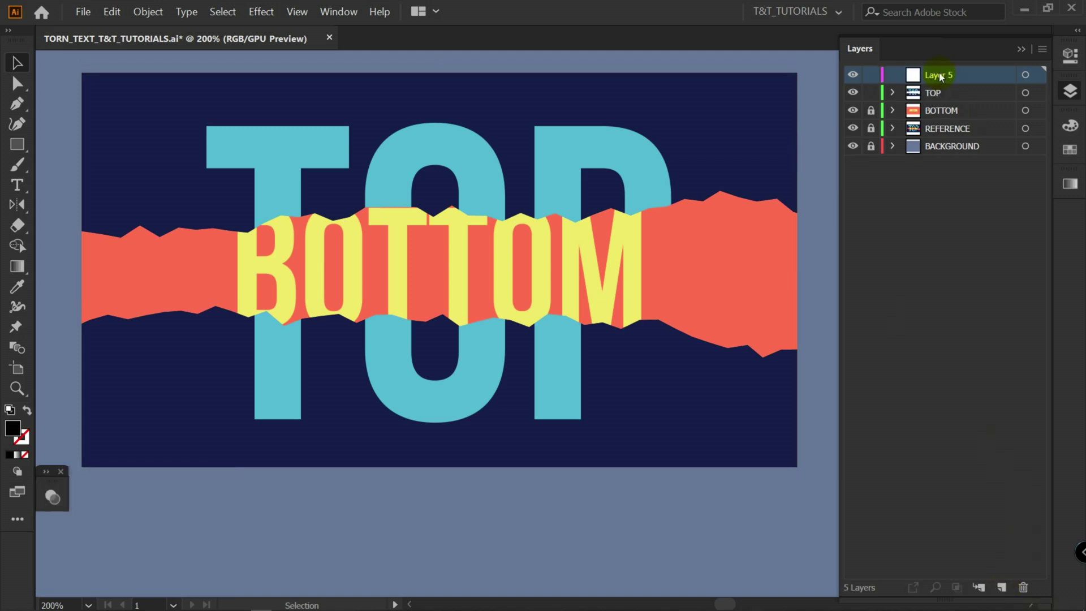
pyautogui.doubleClick(936, 73)
pyautogui.write('TORN')
pyautogui.press('Return')
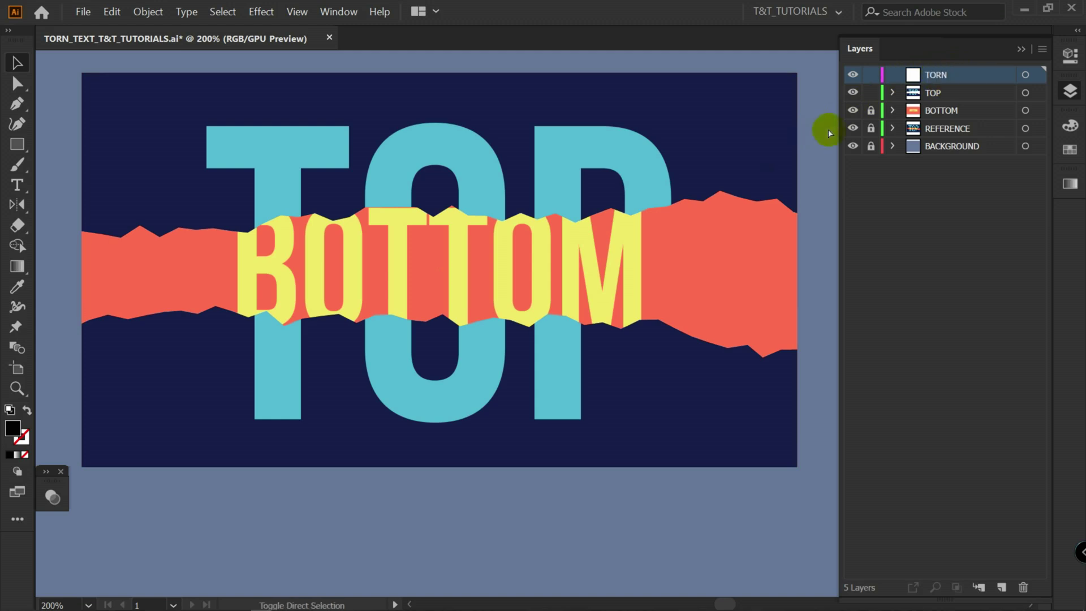
# - Paste the torn shape in place into TORN and give it a navy outline stroke
pyautogui.hotkey('ctrl', 'f')
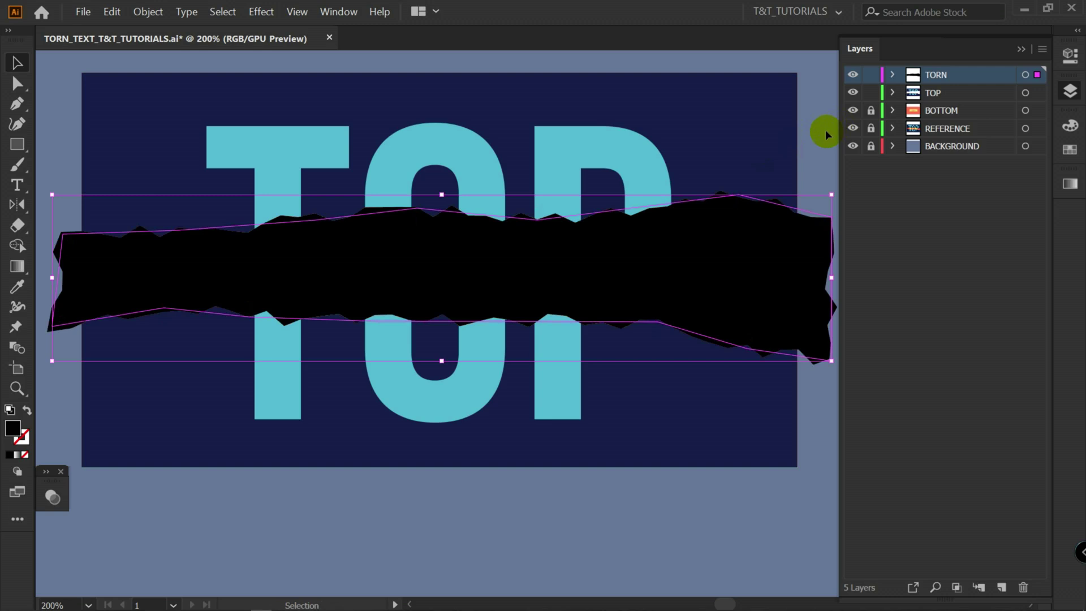
pyautogui.press('i')
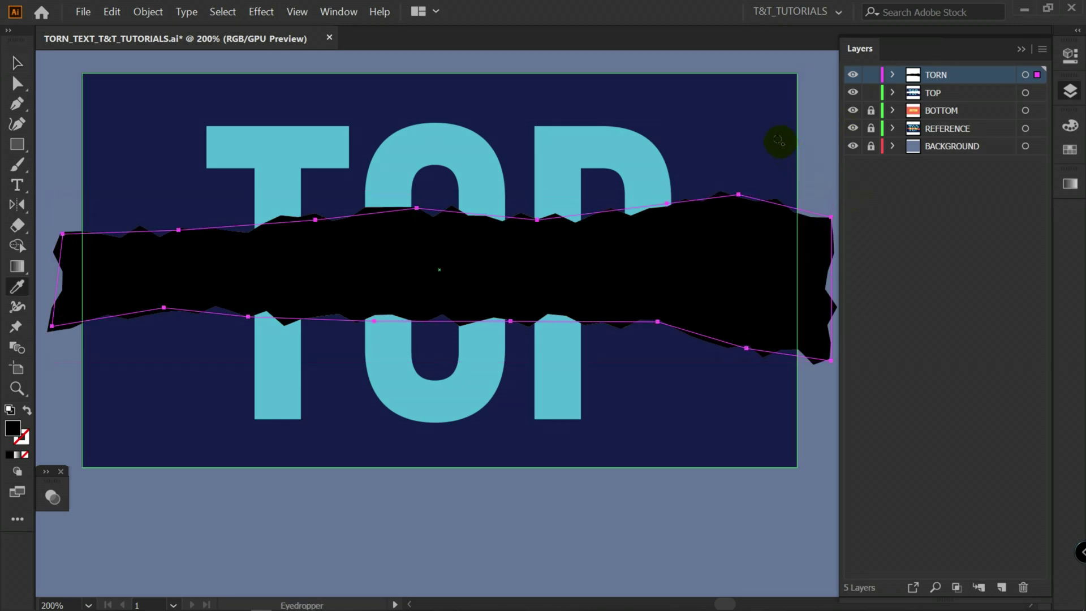
pyautogui.click(764, 129)
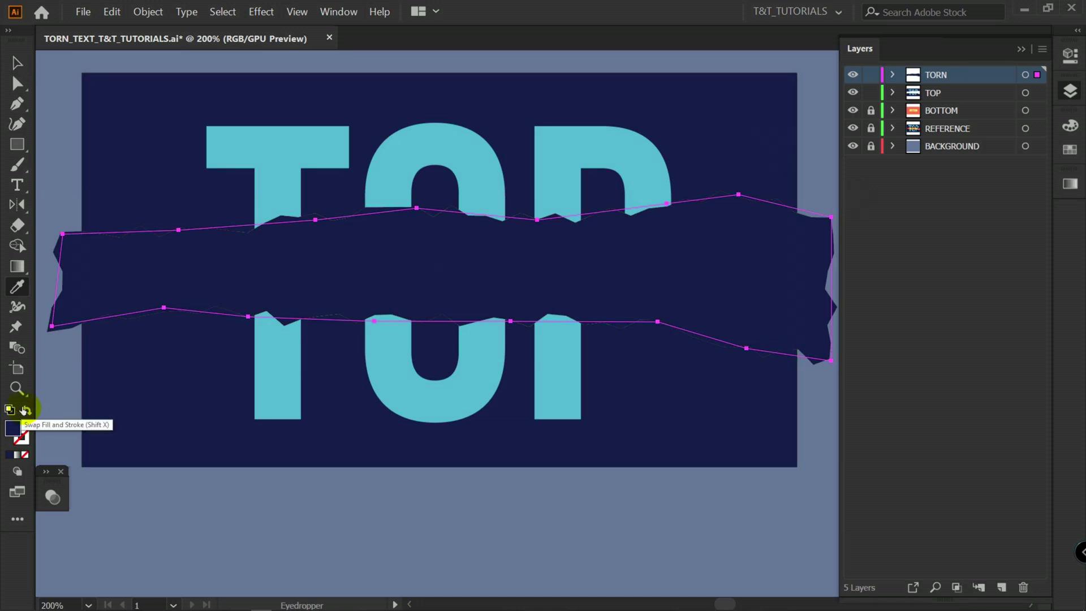
pyautogui.click(25, 410)
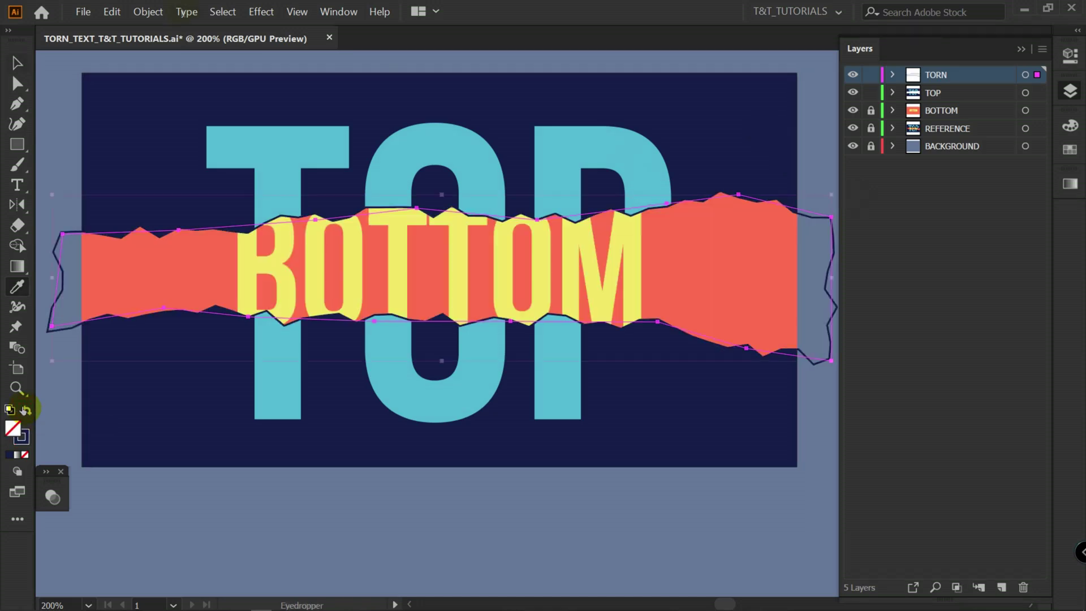
# - Expand the torn shape's appearance, then expand its fill and stroke into plain paths
pyautogui.press('v')
pyautogui.click(147, 12)
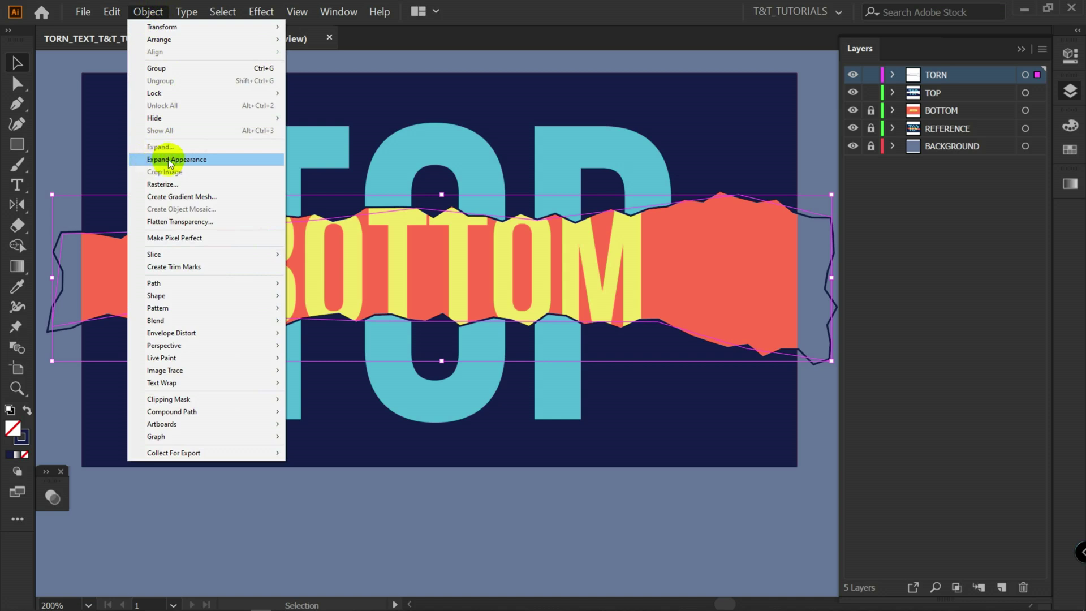
pyautogui.click(201, 161)
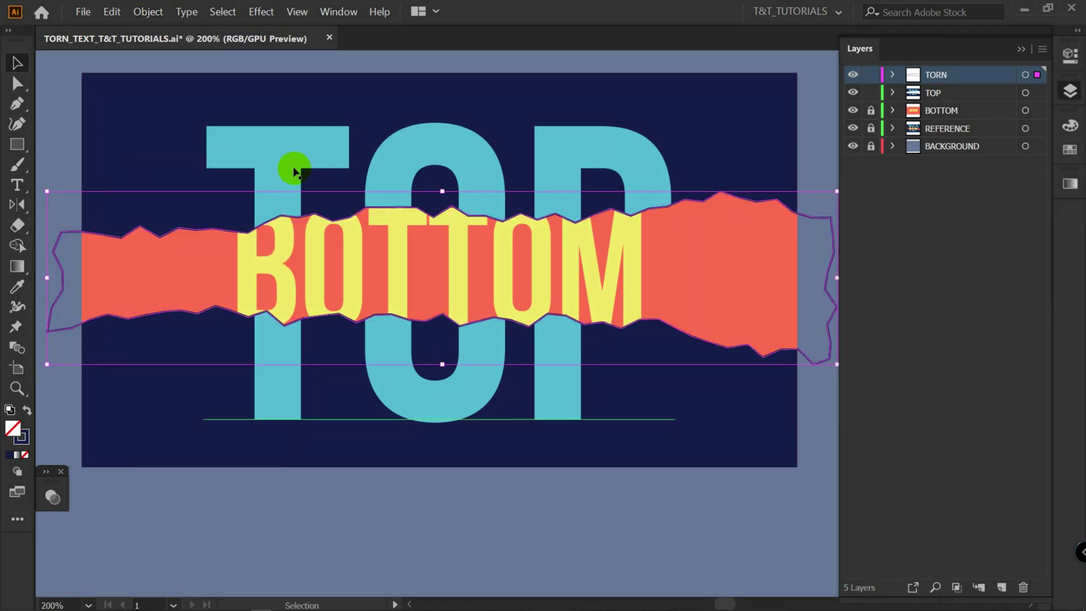
pyautogui.click(151, 13)
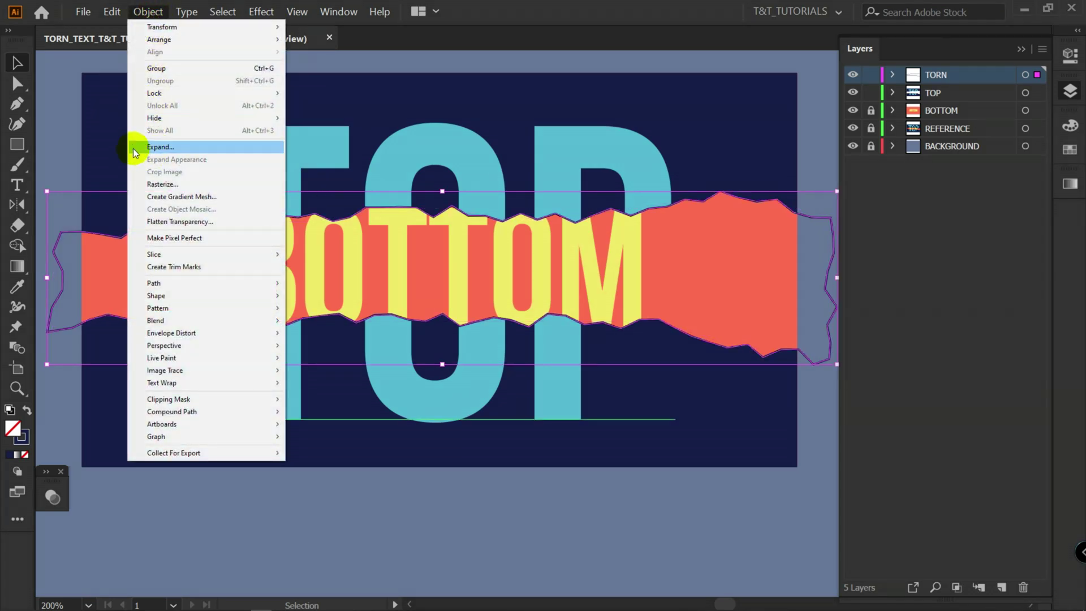
pyautogui.click(184, 147)
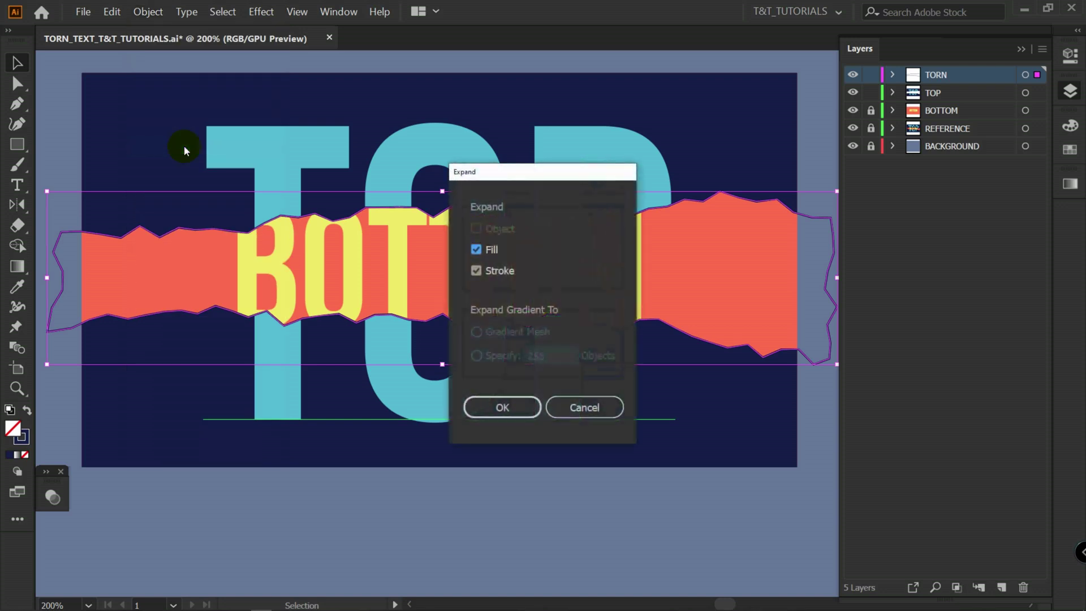
pyautogui.click(514, 404)
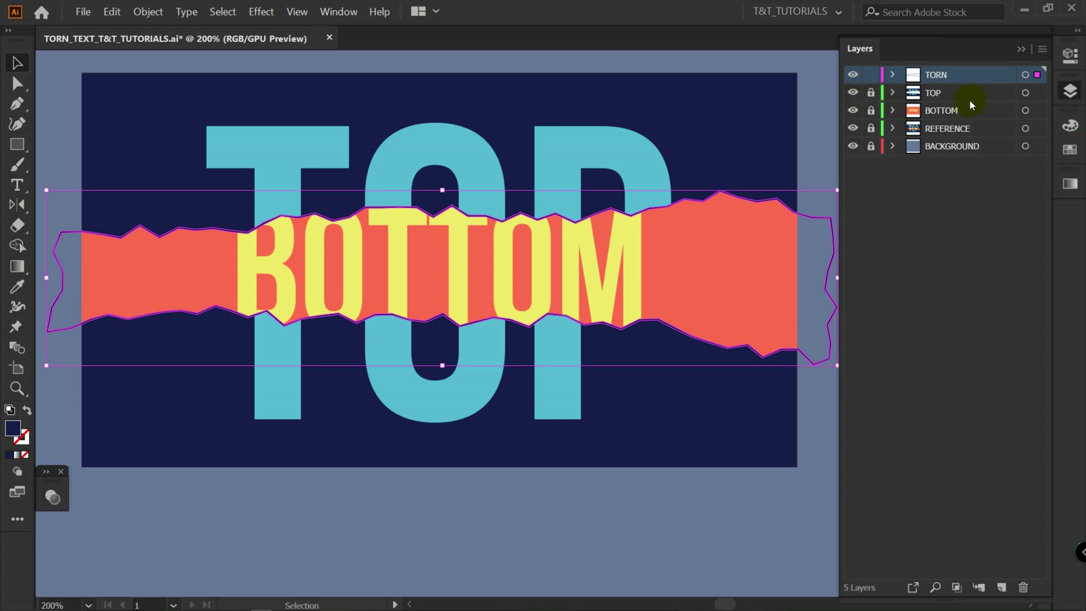
# - Zoom in and nudge three anchors along the torn edge with Direct Selection
pyautogui.click(134, 255)
pyautogui.scroll(1, 281, 201)
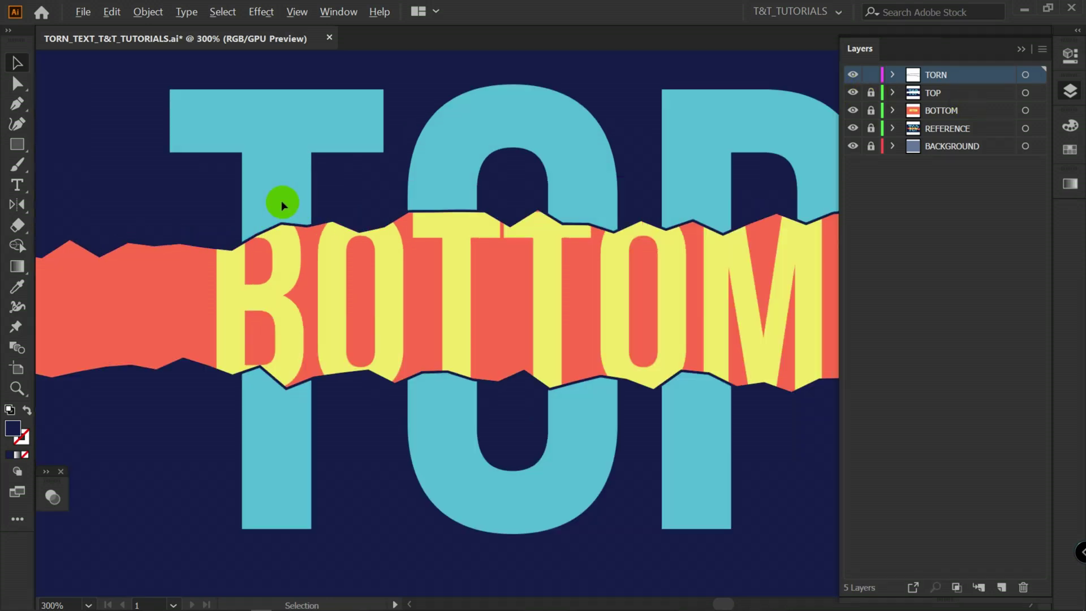
pyautogui.scroll(2, 281, 200)
pyautogui.scroll(2, 232, 219)
pyautogui.press('a')
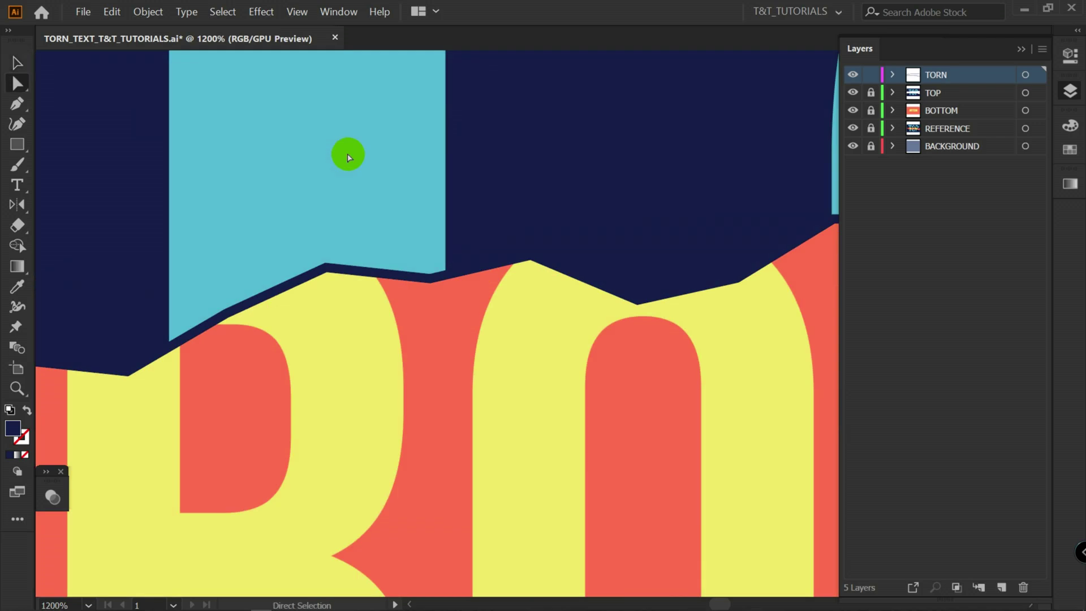
pyautogui.click(1069, 91)
pyautogui.moveTo(323, 260); pyautogui.dragTo(322, 249)
pyautogui.click(243, 307)
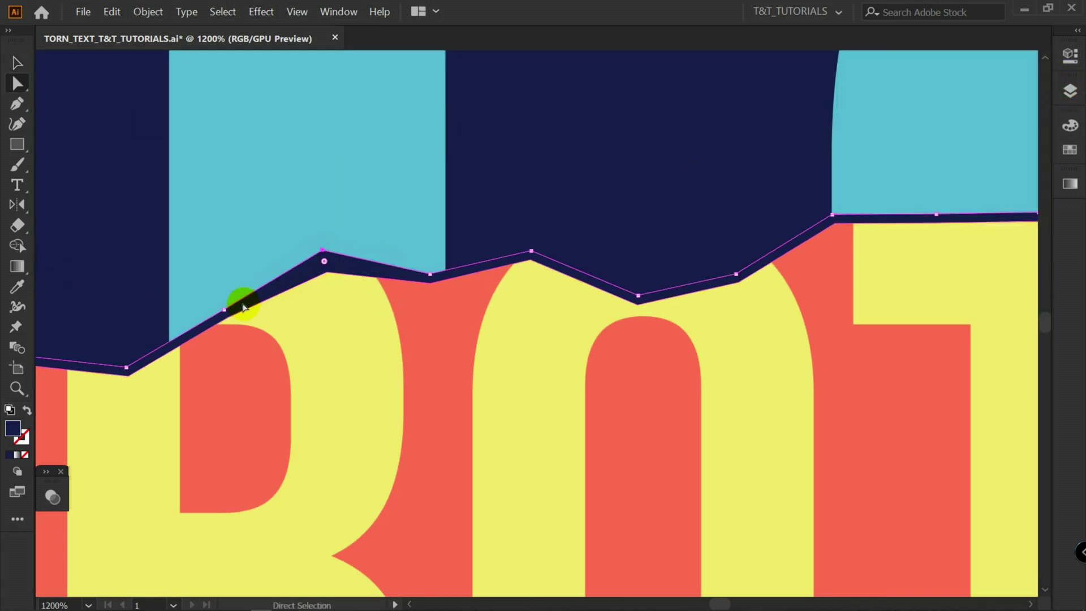
pyautogui.moveTo(243, 307); pyautogui.dragTo(214, 308)
pyautogui.click(436, 279)
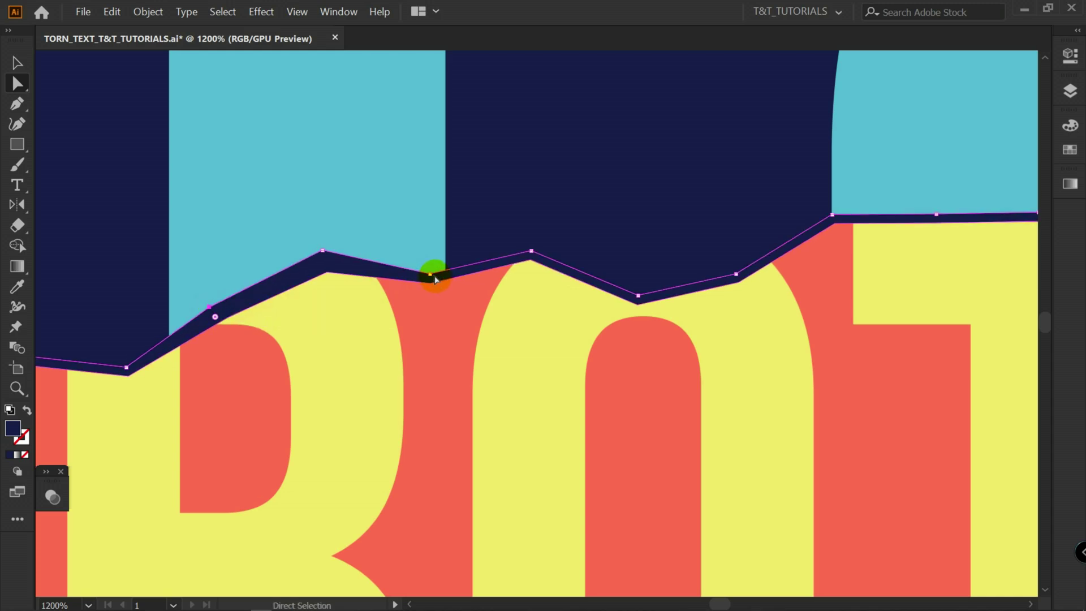
pyautogui.moveTo(435, 279); pyautogui.dragTo(432, 267)
# - Adjust the top torn-edge anchors above the letters and near the O, then zoom out
pyautogui.scroll(-3, 630, 256)
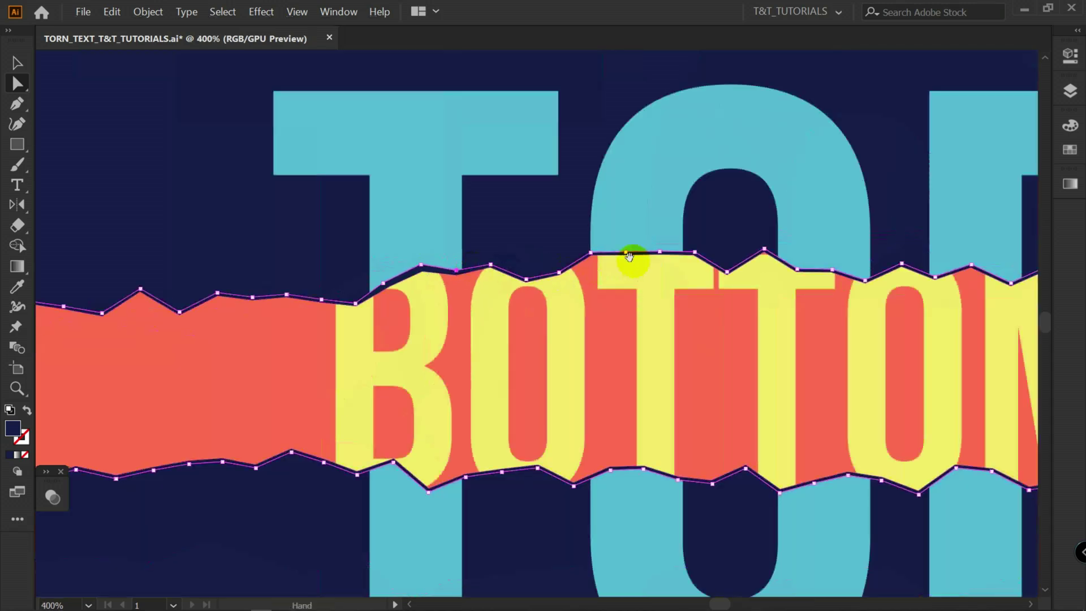
pyautogui.moveTo(629, 256); pyautogui.dragTo(327, 249)
pyautogui.click(333, 259)
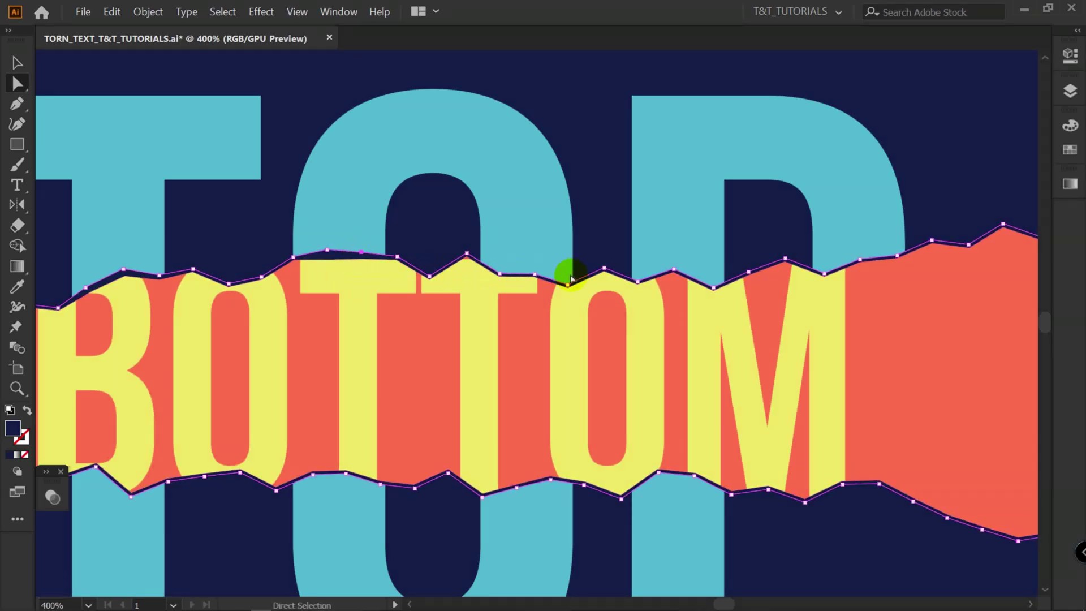
pyautogui.moveTo(535, 274); pyautogui.dragTo(553, 270)
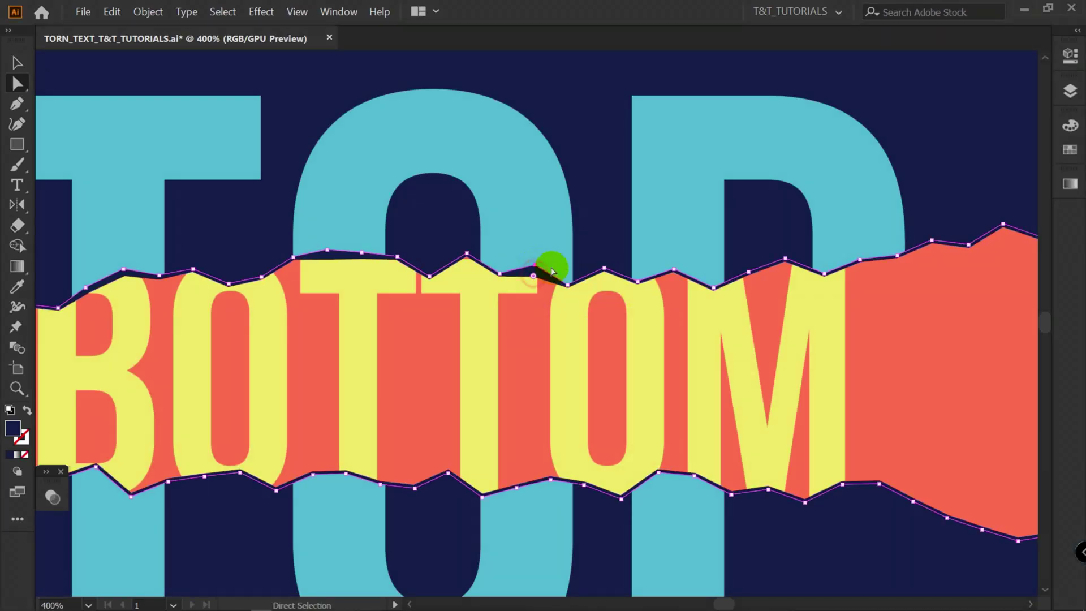
pyautogui.hotkey('ctrl', '0')
pyautogui.click(114, 265)
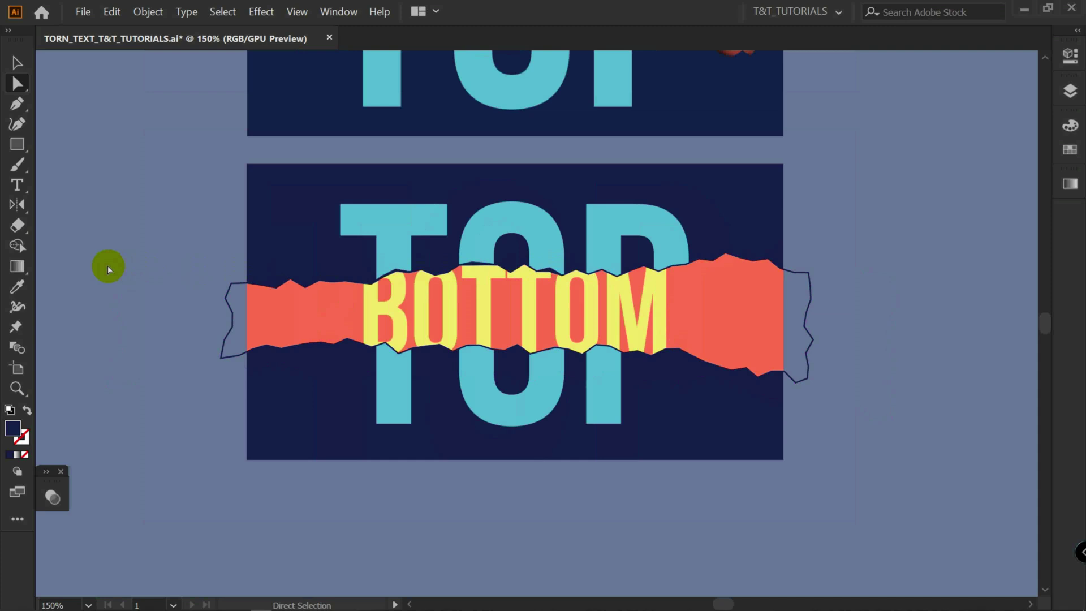
pyautogui.scroll(-2, 199, 250)
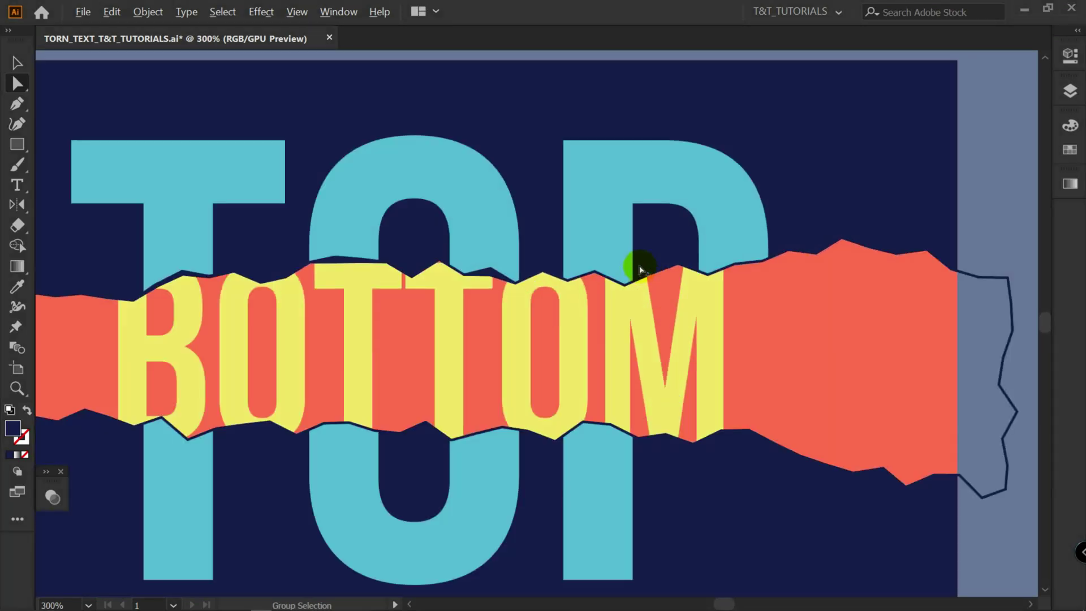
pyautogui.scroll(2, 626, 270)
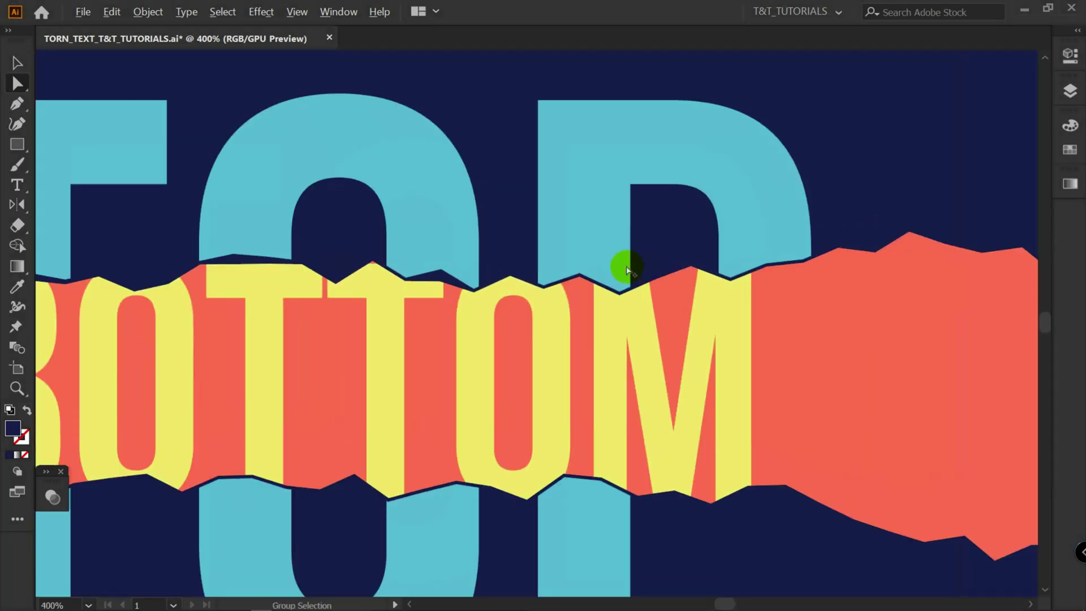
pyautogui.scroll(1, 626, 270)
# - Nudge a top anchor, then reposition the bottom edge's dip and peak anchors over the letters
pyautogui.moveTo(346, 270); pyautogui.dragTo(339, 273)
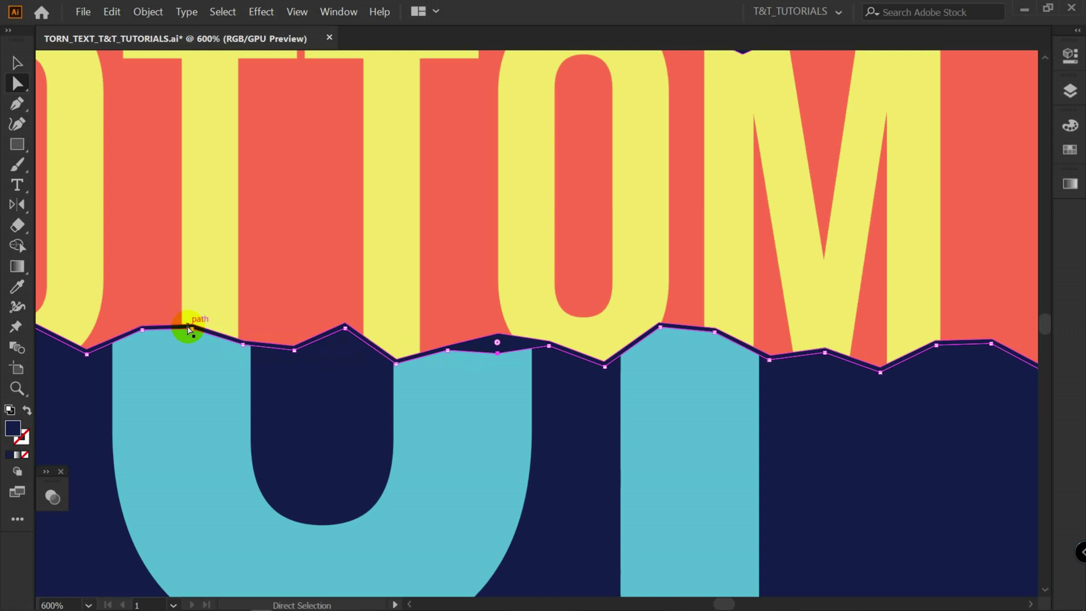
pyautogui.moveTo(189, 327); pyautogui.dragTo(732, 304)
pyautogui.moveTo(434, 303); pyautogui.dragTo(427, 306)
pyautogui.click(383, 259)
pyautogui.moveTo(383, 259); pyautogui.dragTo(381, 274)
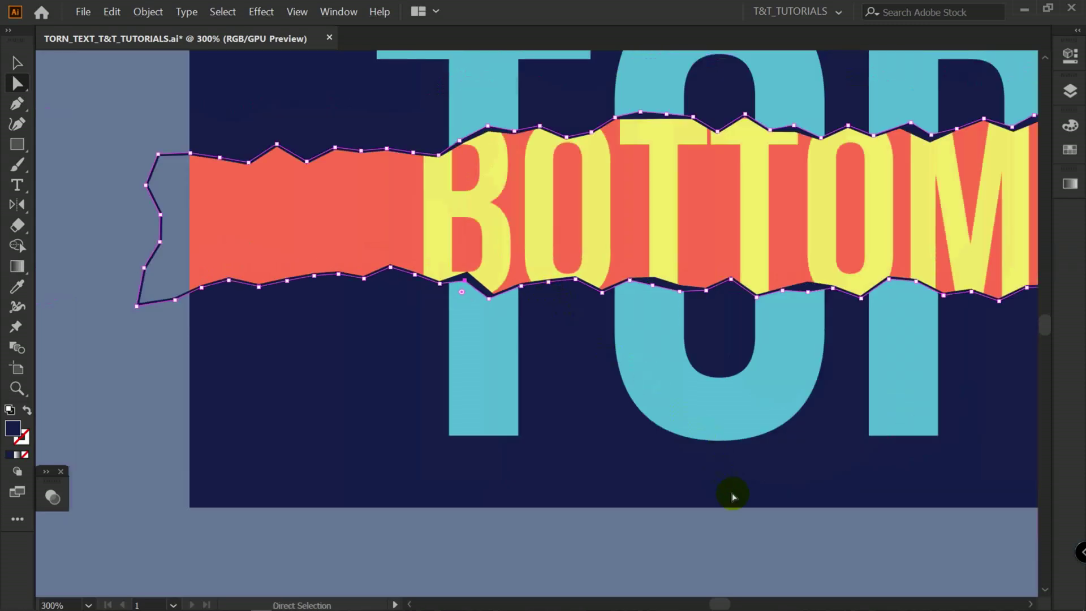
pyautogui.scroll(3, 594, 138)
pyautogui.scroll(-5, 631, 131)
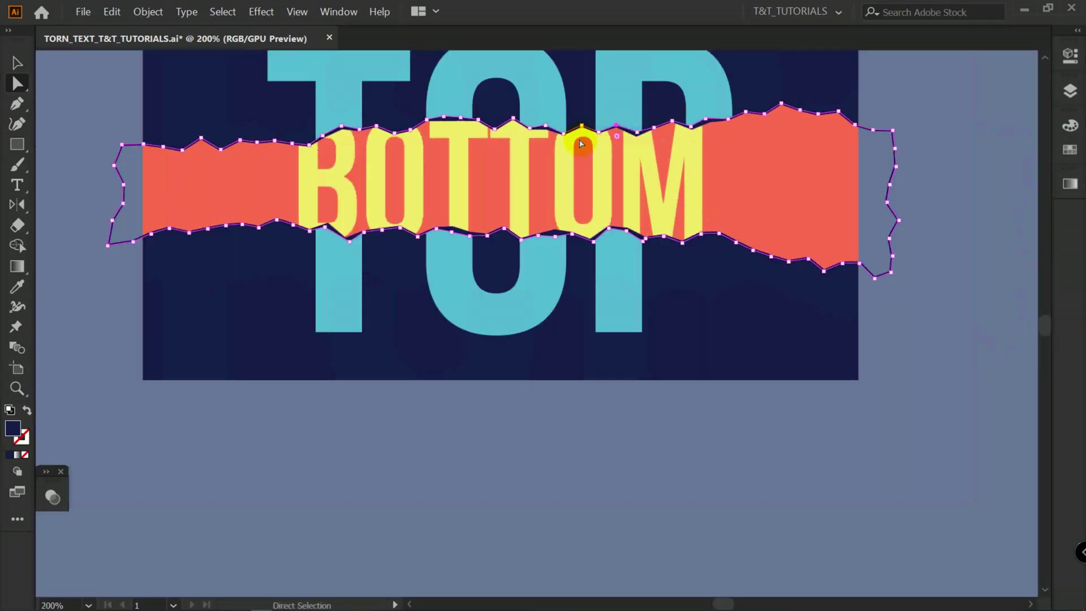
pyautogui.scroll(-2, 581, 143)
pyautogui.click(766, 180)
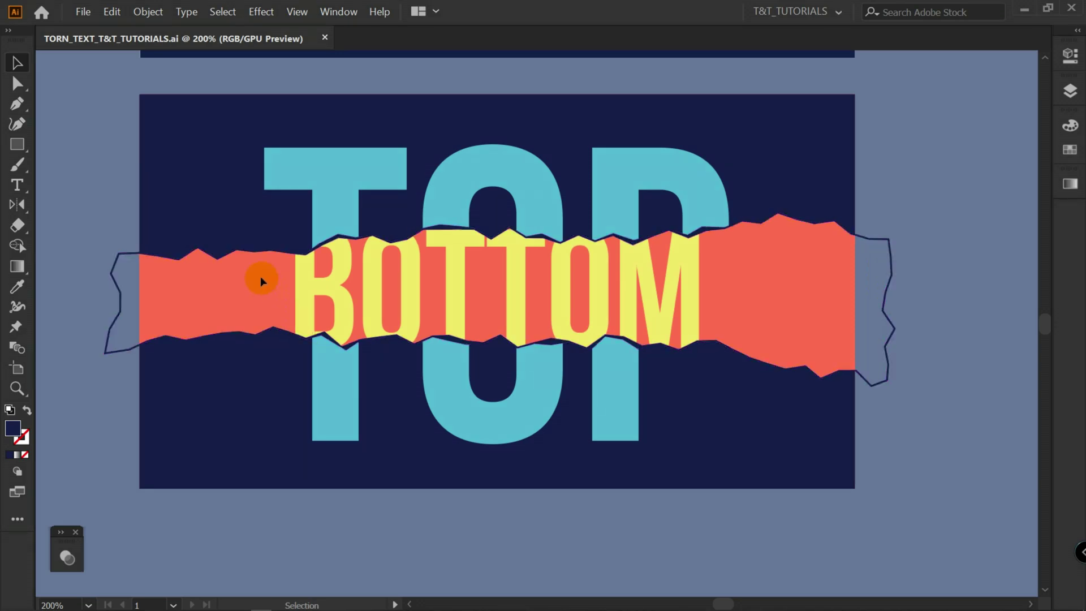
# - Select TOP's navy background rectangle, unlocking and relocking the TOP layer
pyautogui.click(159, 314)
pyautogui.click(1071, 92)
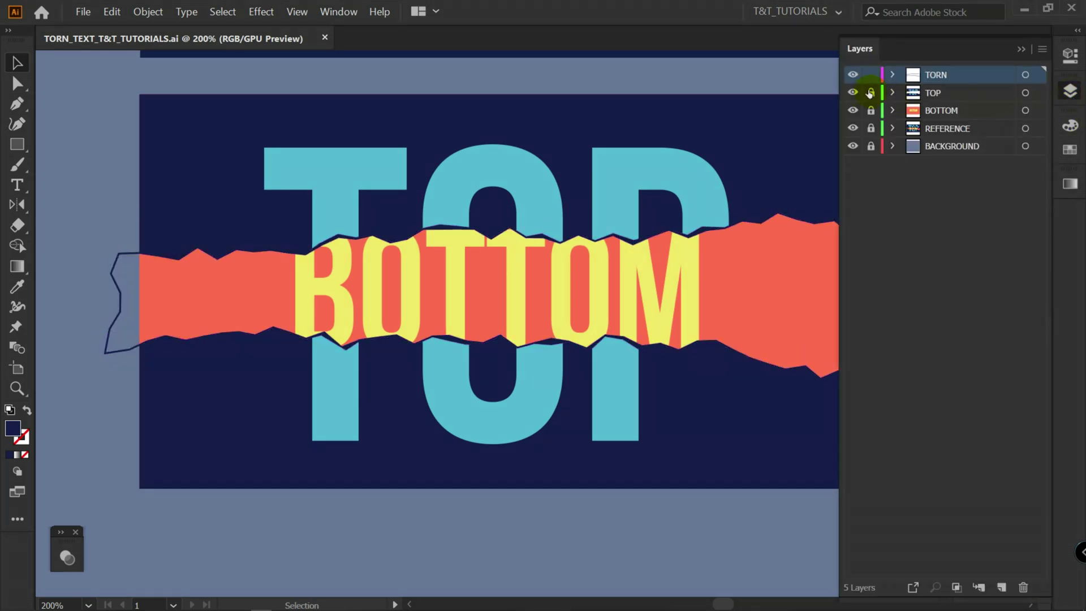
pyautogui.click(870, 92)
pyautogui.click(893, 92)
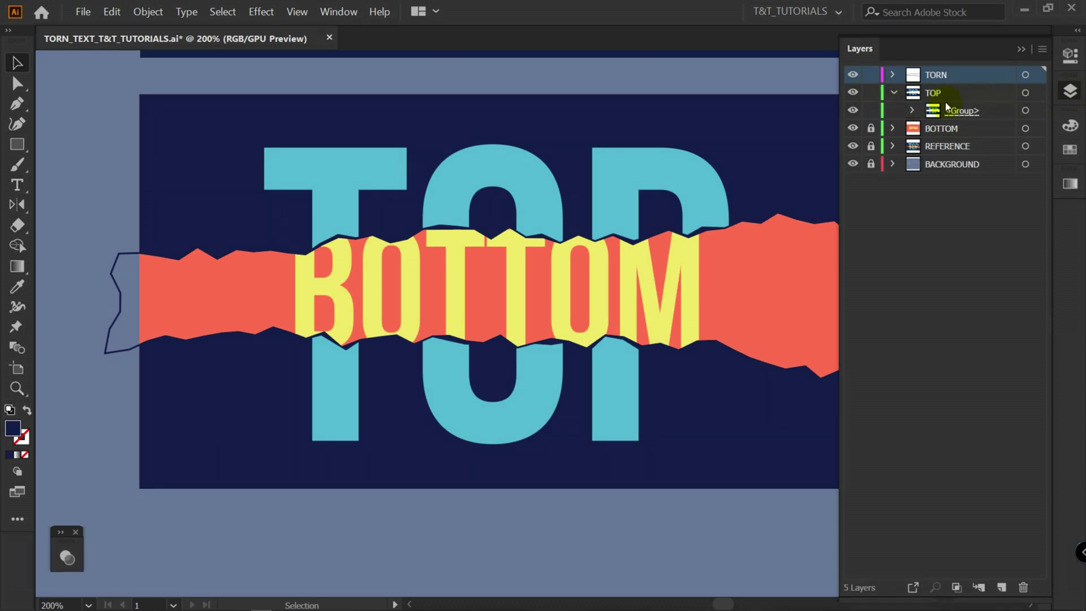
pyautogui.click(912, 110)
pyautogui.click(1025, 146)
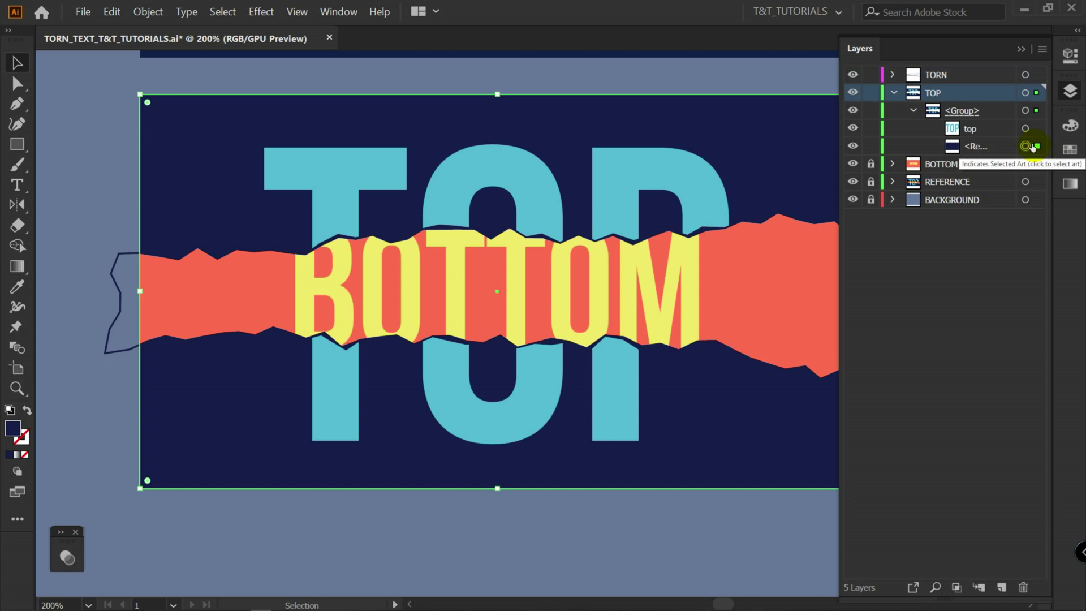
pyautogui.click(870, 92)
pyautogui.click(893, 92)
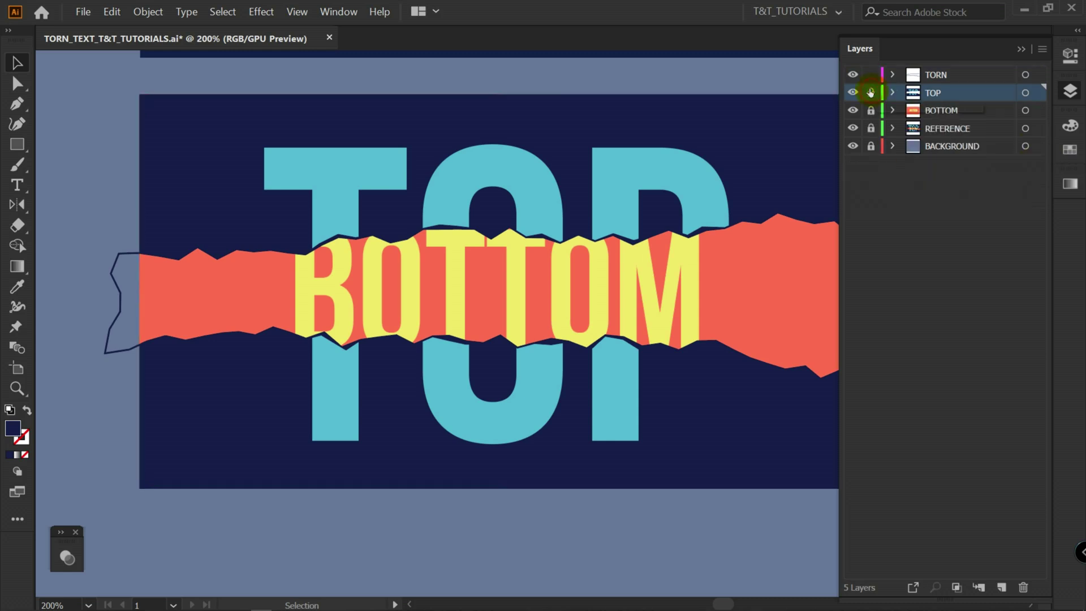
# - Paste the rectangle in place into TORN, send it behind the torn group, and make a clipping mask
pyautogui.click(945, 76)
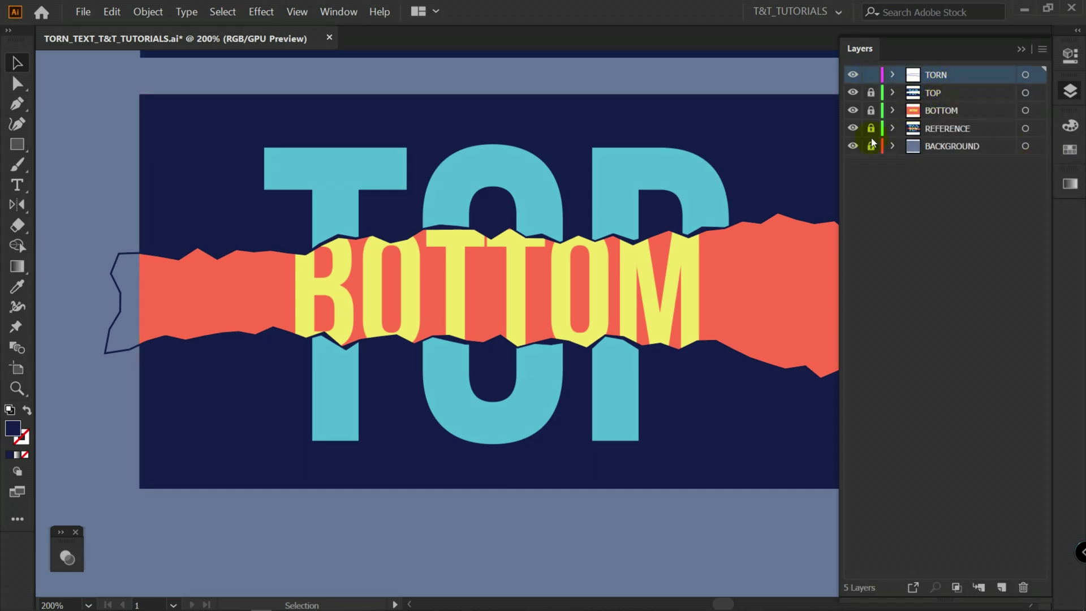
pyautogui.moveTo(751, 144); pyautogui.dragTo(689, 134)
pyautogui.hotkey('ctrl', 'f')
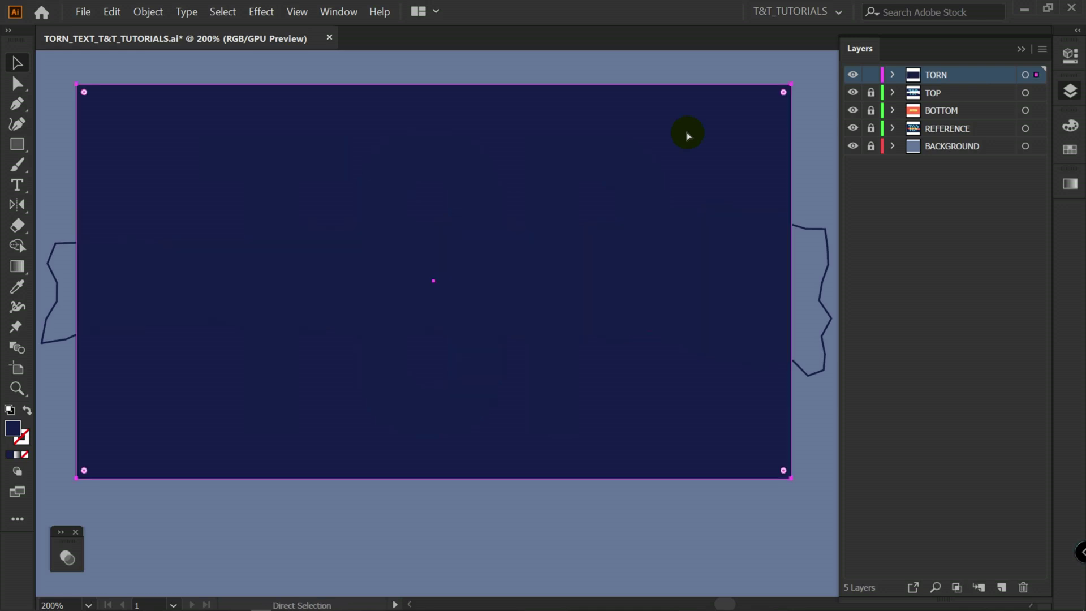
pyautogui.press('v')
pyautogui.click(893, 74)
pyautogui.click(960, 95)
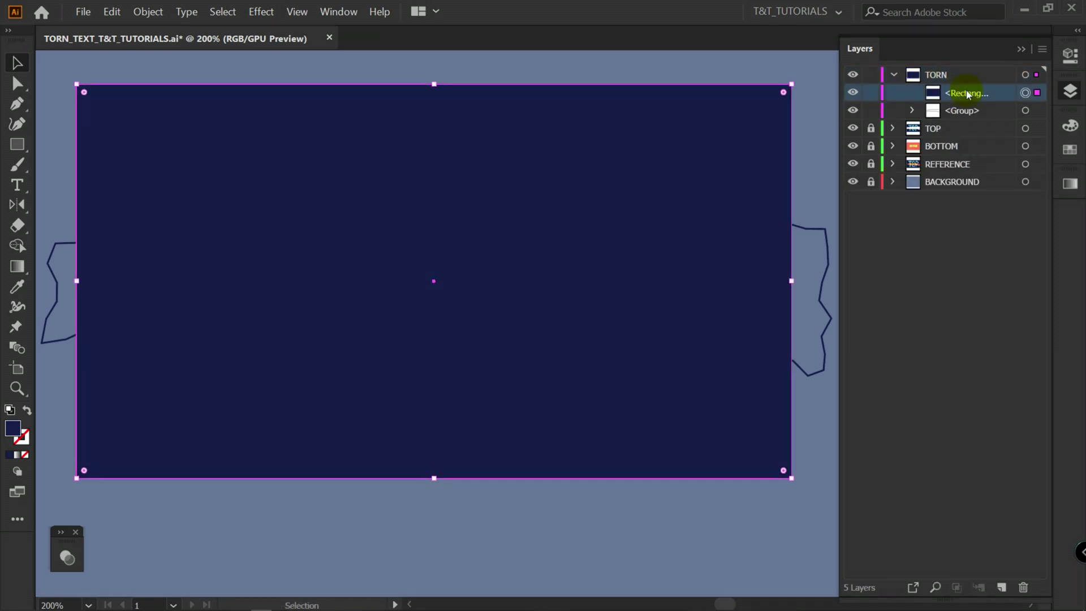
pyautogui.hotkey('ctrl', 'shift', '[')
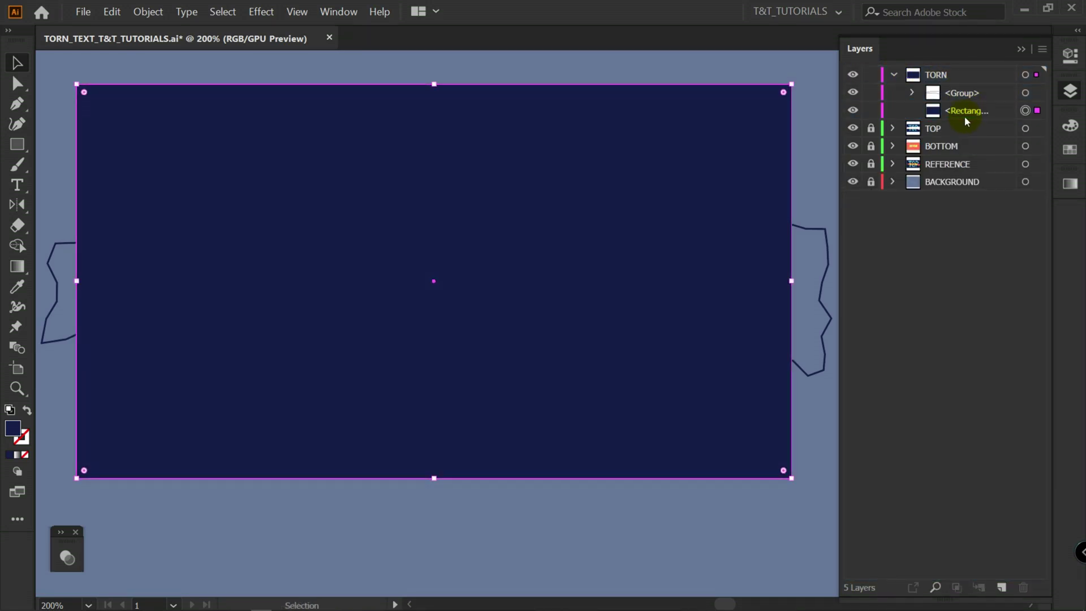
pyautogui.hotkey('ctrl', 'a')
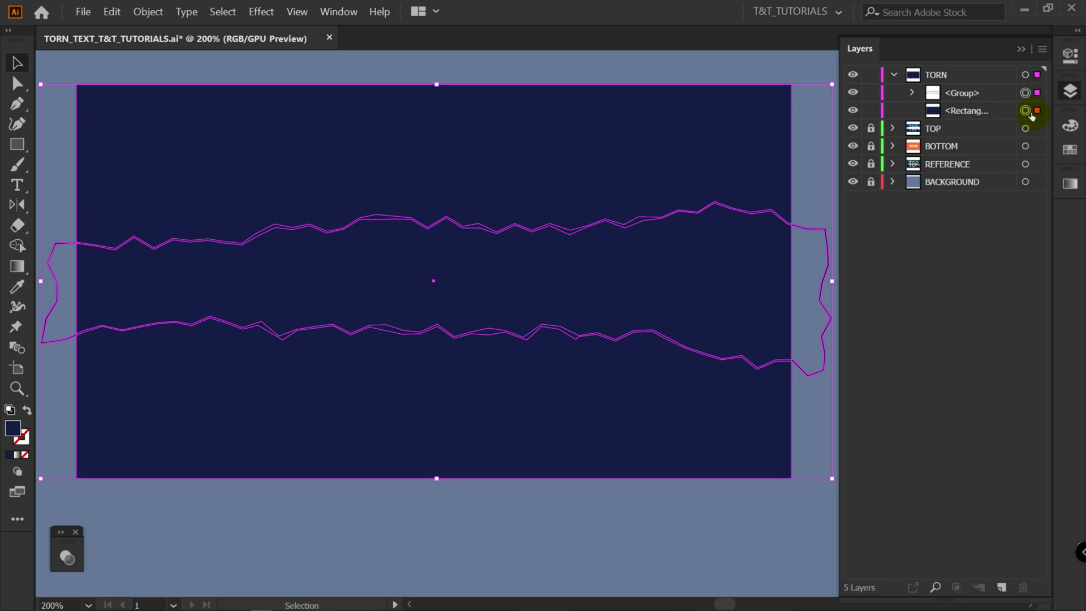
pyautogui.rightClick(683, 183)
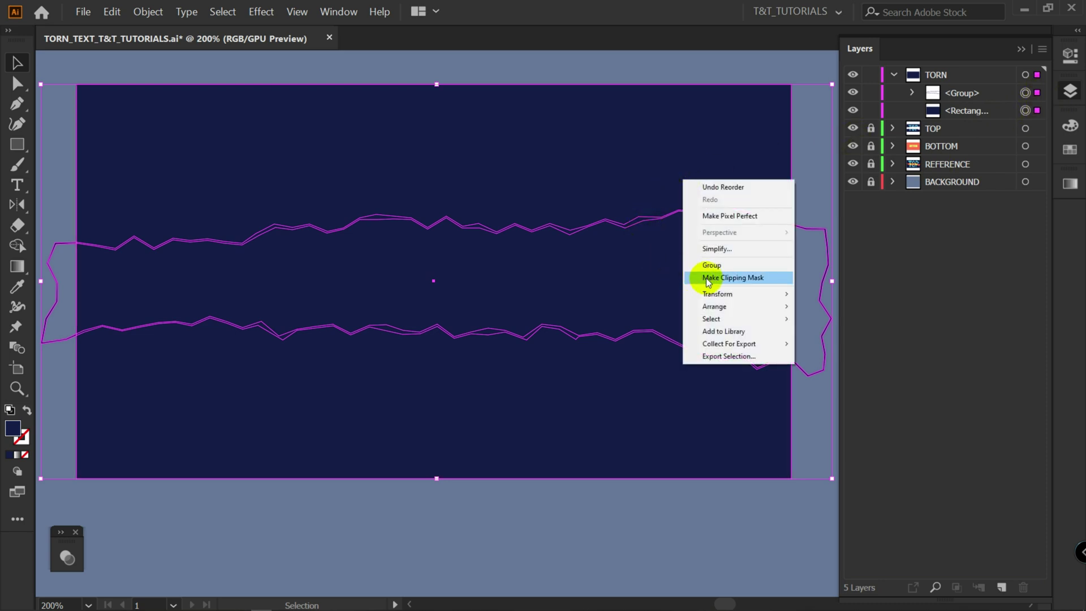
pyautogui.click(748, 279)
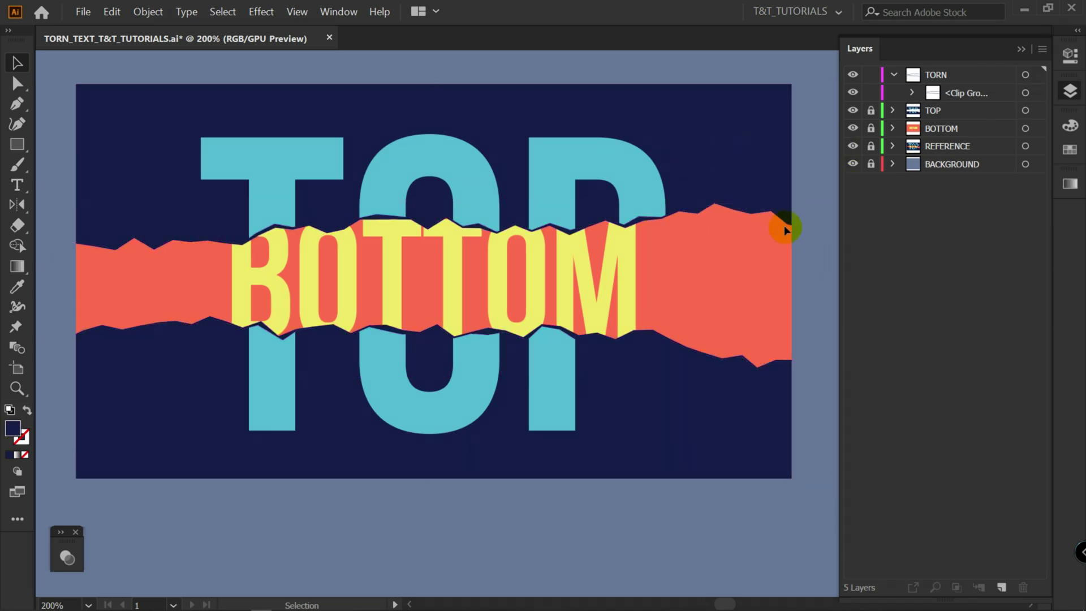
# - Create a copy of the TORN layer and rename it SHADOW
pyautogui.click(894, 74)
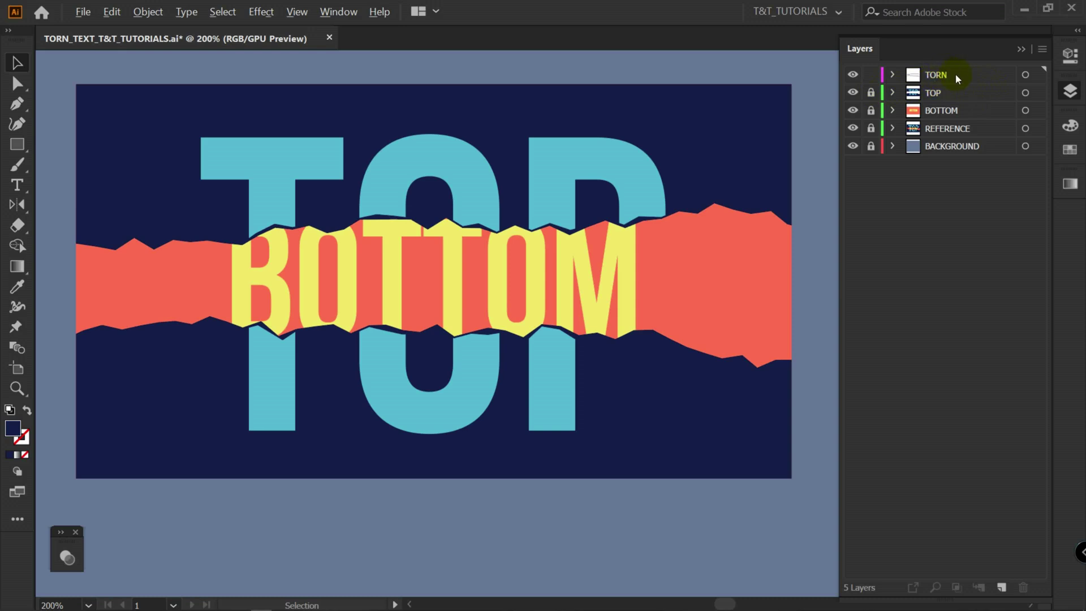
pyautogui.keyDown('alt'); pyautogui.click(955, 74); pyautogui.keyUp('alt')
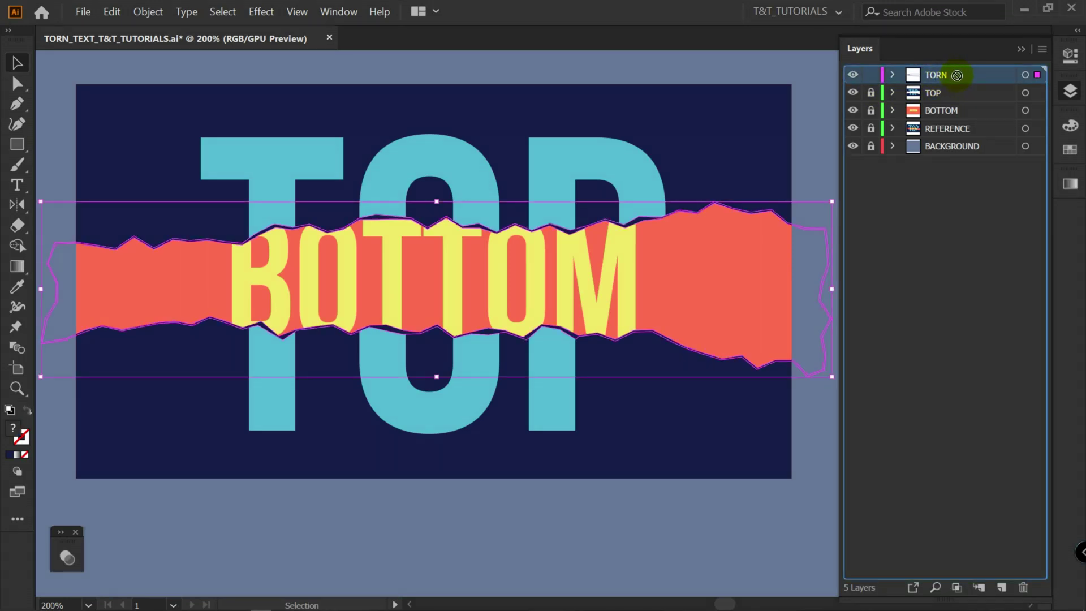
pyautogui.moveTo(955, 75); pyautogui.dragTo(953, 97)
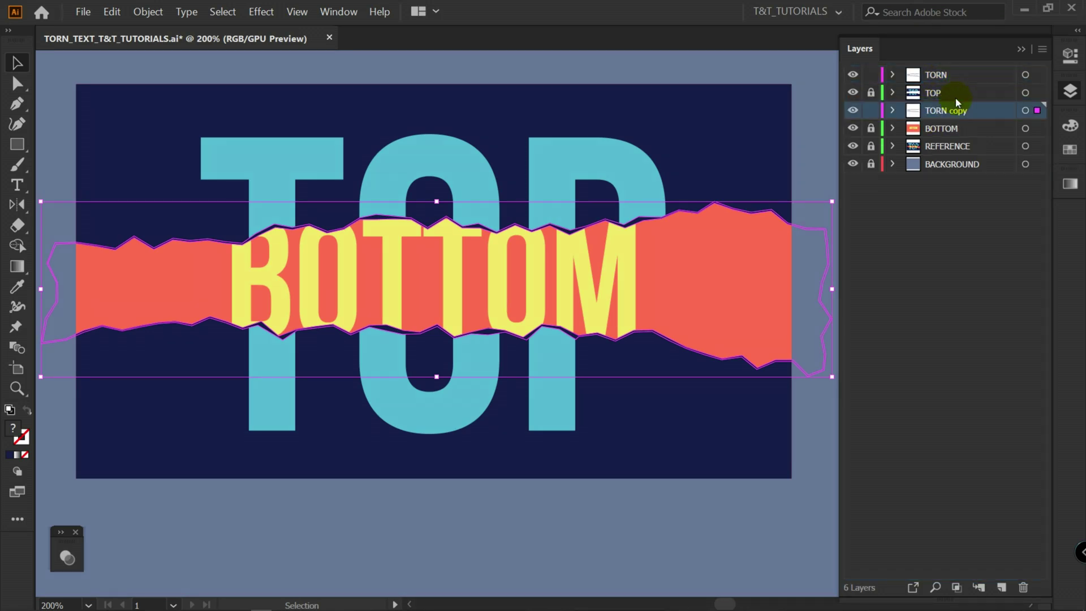
pyautogui.doubleClick(950, 111)
pyautogui.moveTo(964, 107); pyautogui.dragTo(928, 108)
pyautogui.write('SHADOW')
pyautogui.press('Return')
# - Lock TORN and release the clipping mask on the SHADOW artwork
pyautogui.click(871, 74)
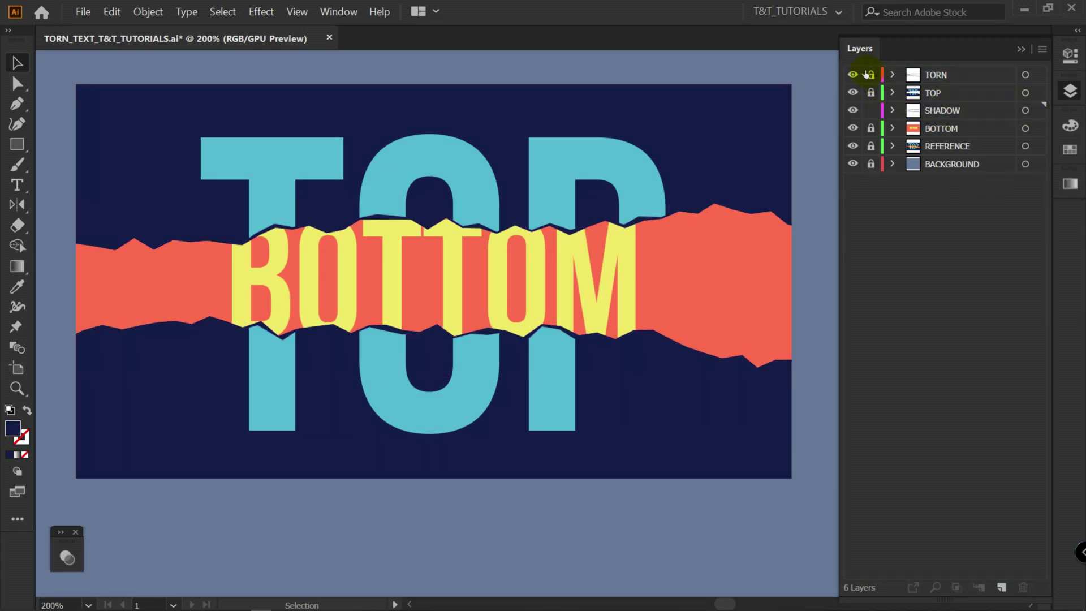
pyautogui.click(1025, 111)
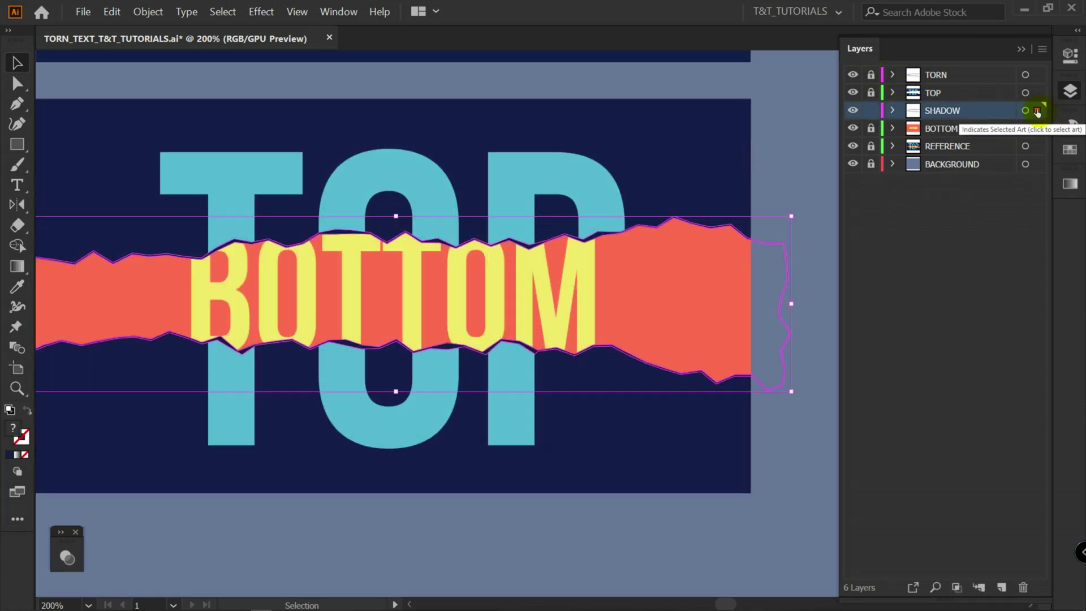
pyautogui.rightClick(750, 240)
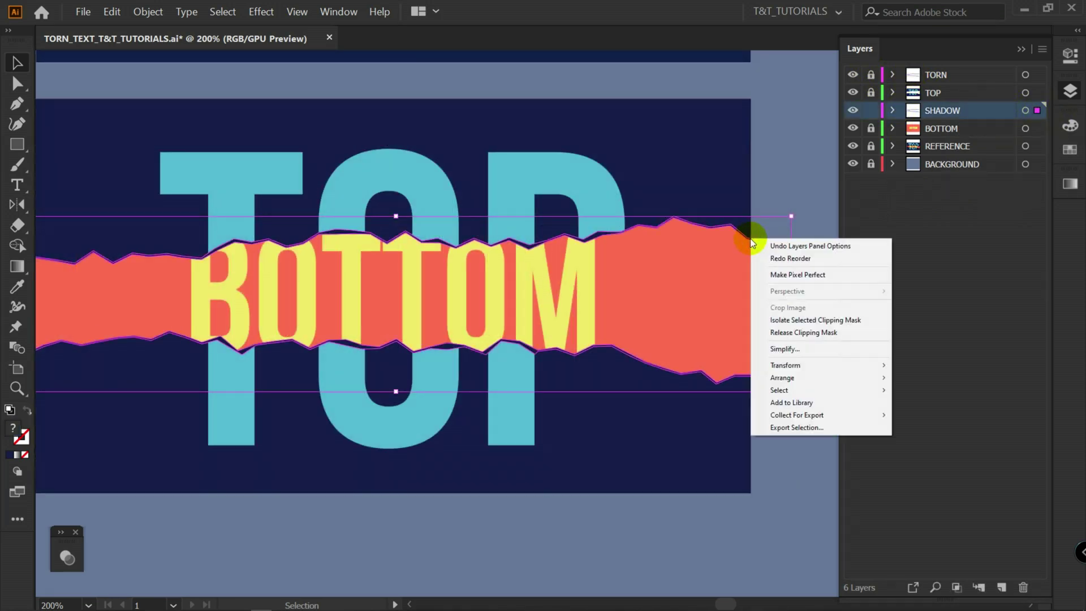
pyautogui.click(783, 334)
# - Select the SHADOW rectangle and torn path, then delete the torn region with the Shape Builder
pyautogui.click(808, 224)
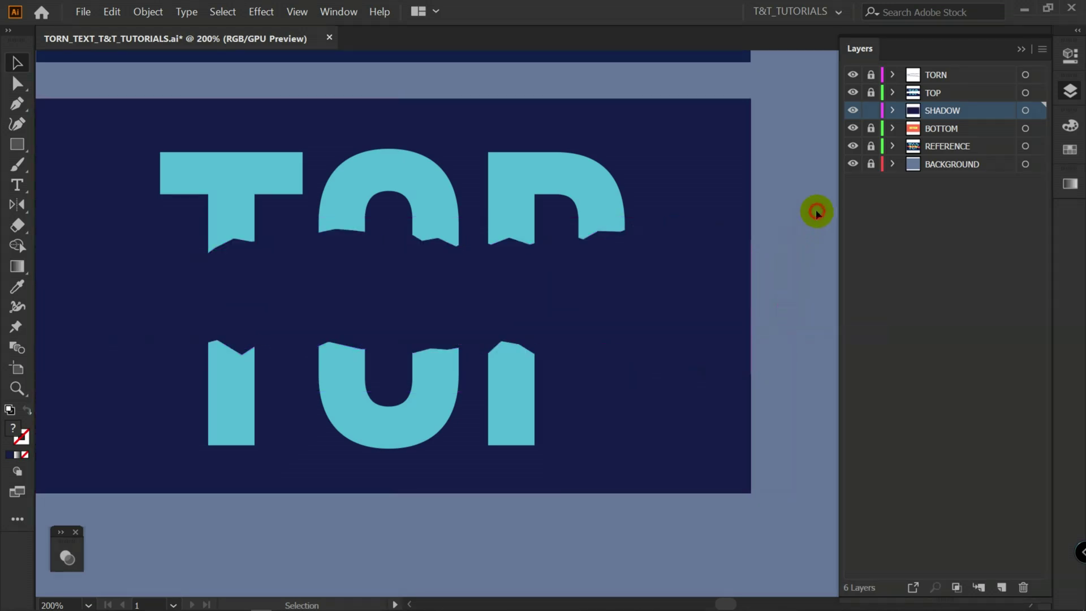
pyautogui.click(734, 264)
pyautogui.click(893, 109)
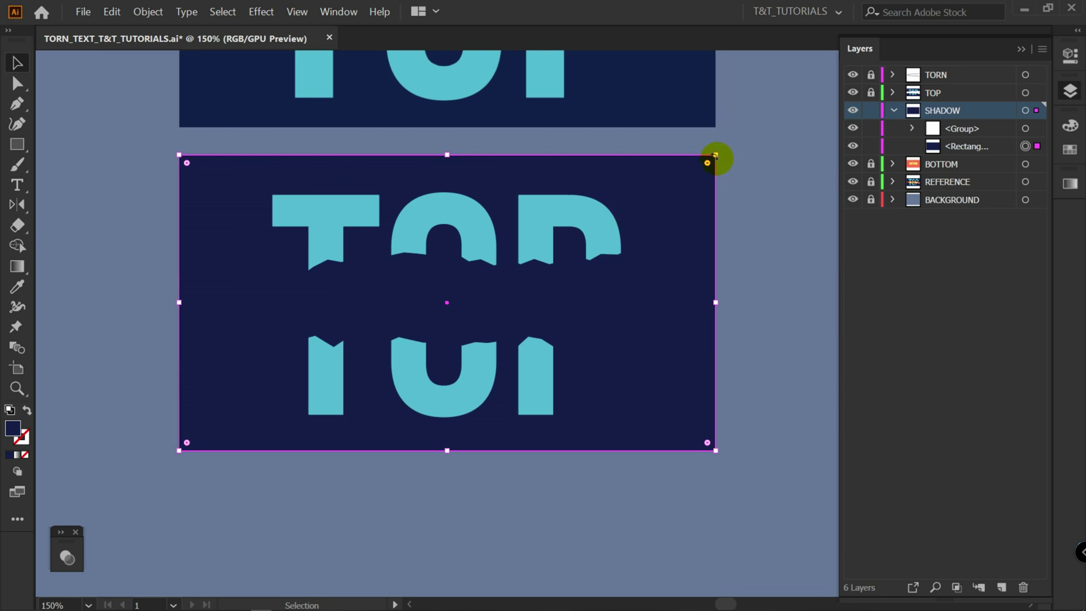
pyautogui.moveTo(715, 155); pyautogui.dragTo(776, 139)
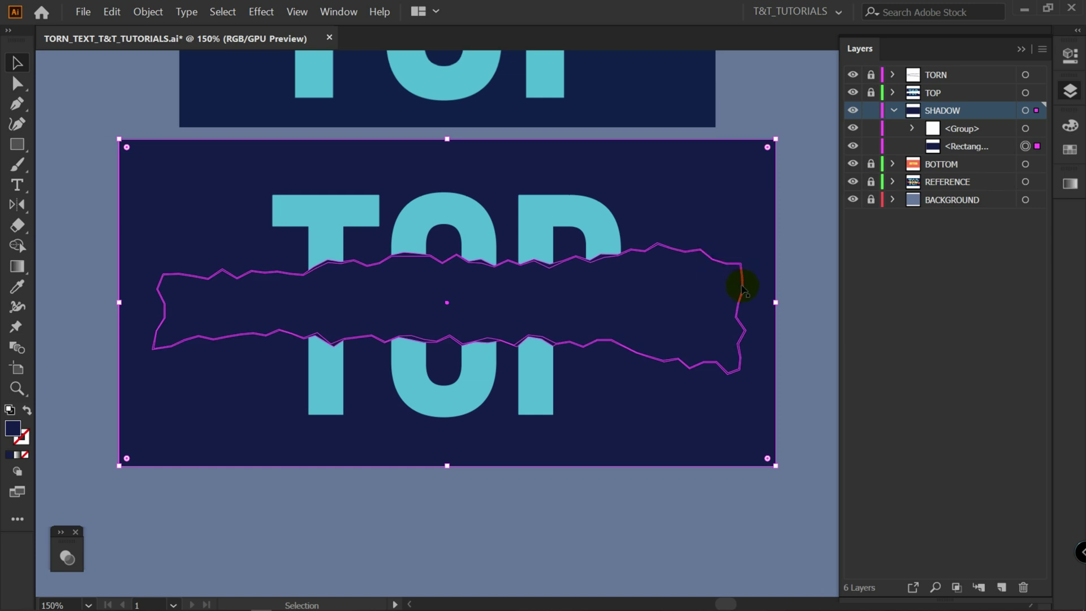
pyautogui.hotkey('ctrl', 'z')
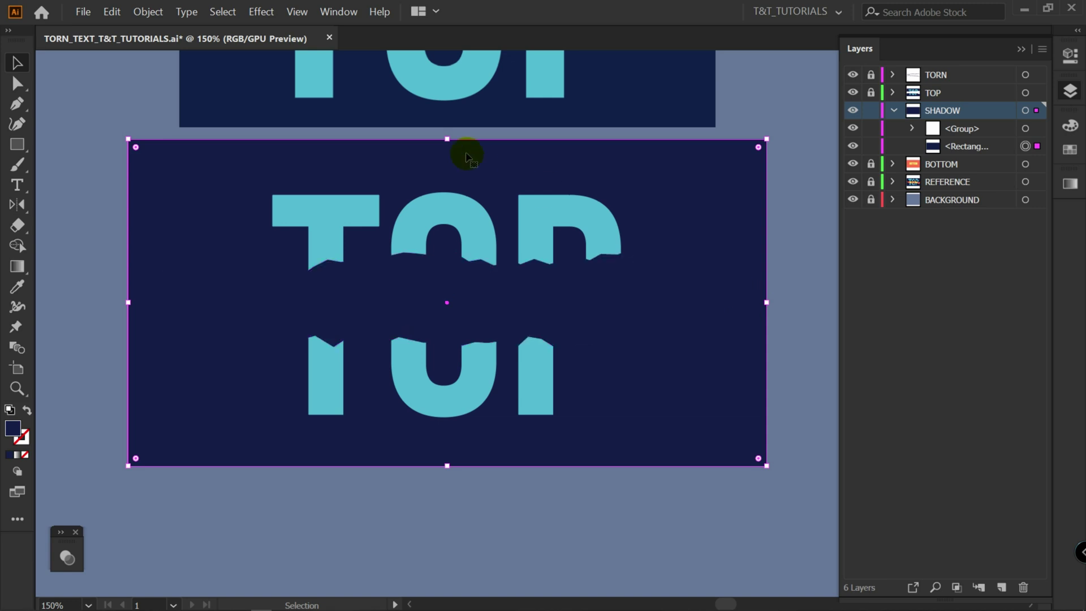
pyautogui.hotkey('ctrl', 'z')
pyautogui.click(1036, 131)
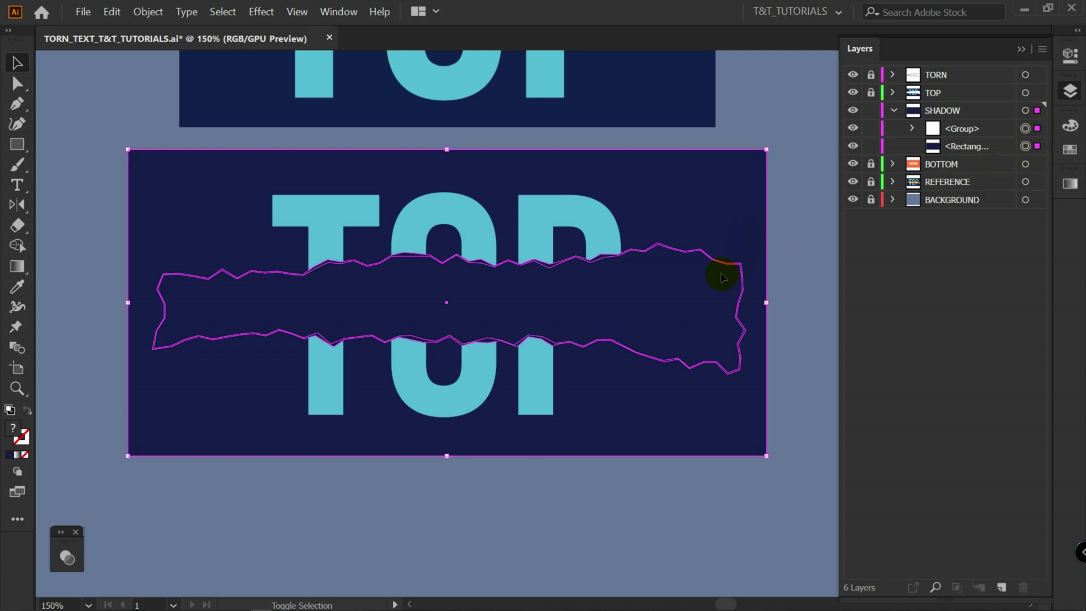
pyautogui.hotkey('shift', 'm')
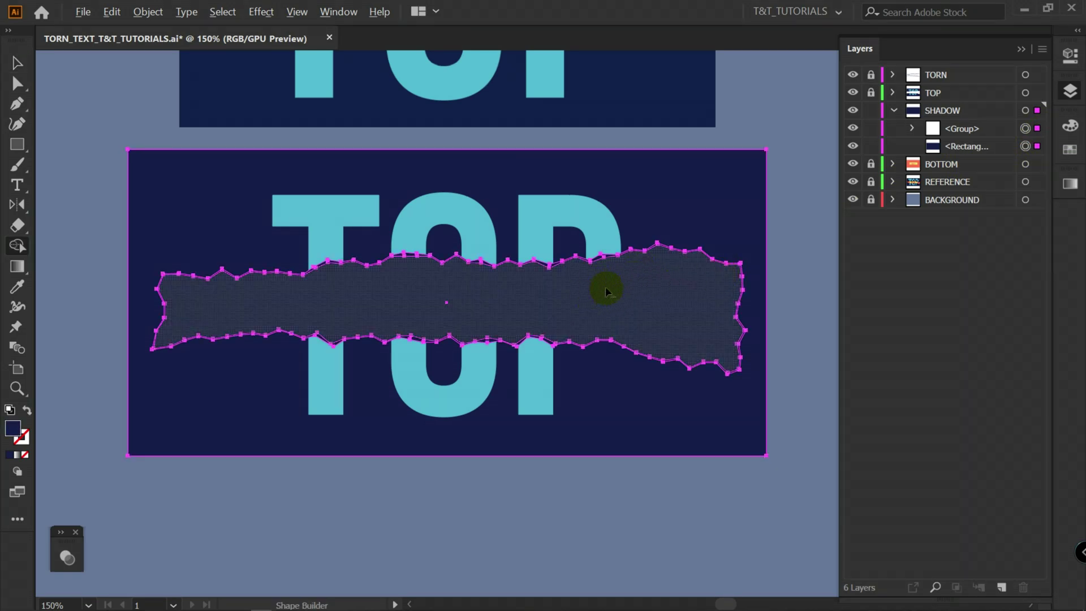
pyautogui.keyDown('alt'); pyautogui.click(621, 290); pyautogui.keyUp('alt')
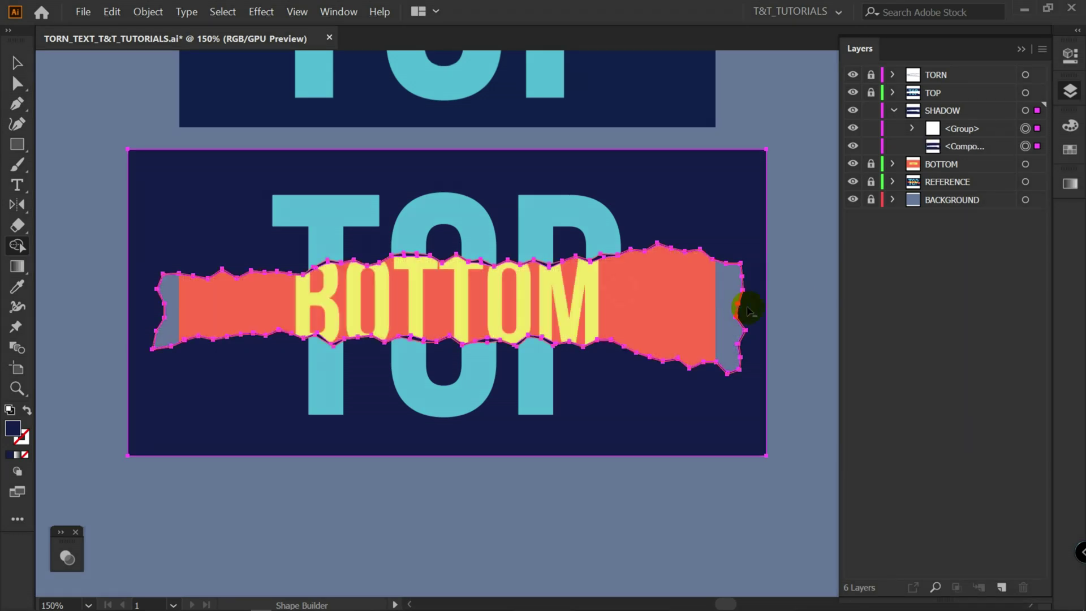
# - Apply a Multiply drop shadow at 75% opacity with 2 mm X and 1 mm Y offsets to the holed rectangle
pyautogui.press('v')
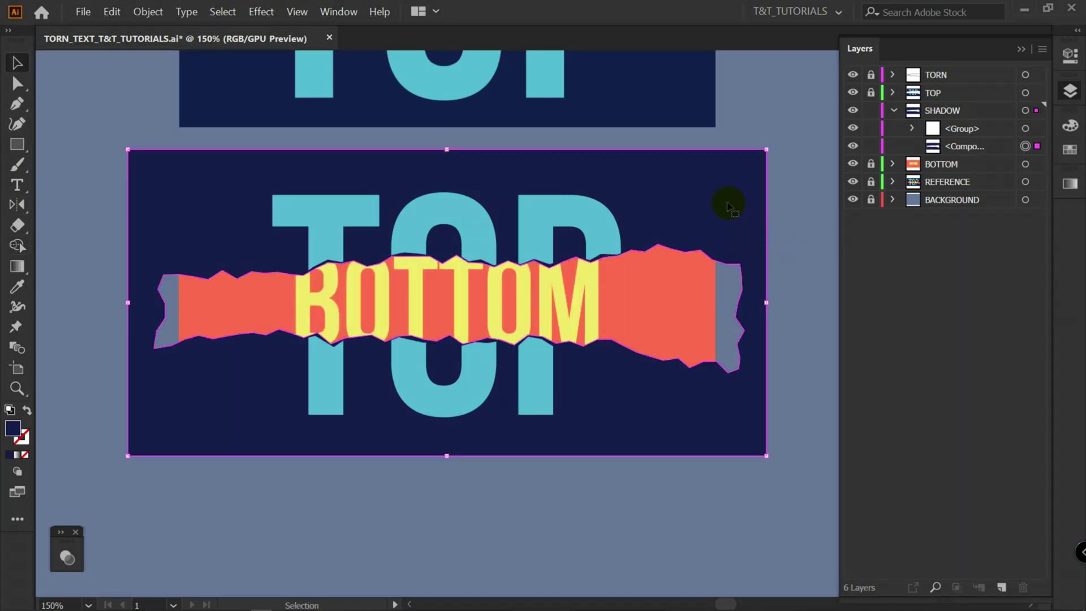
pyautogui.click(697, 244)
pyautogui.click(262, 13)
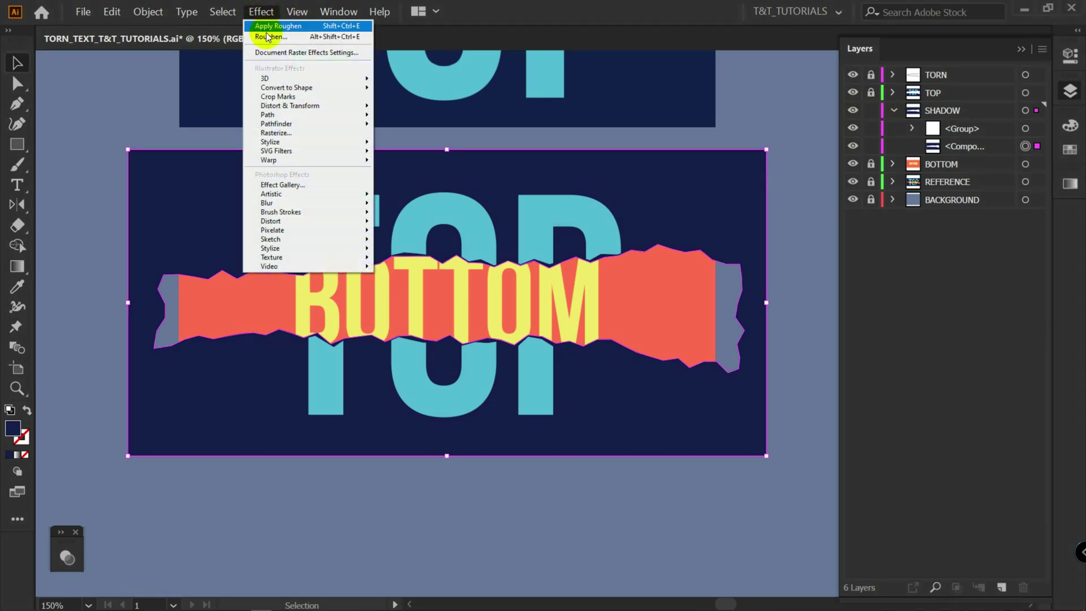
pyautogui.moveTo(274, 144)
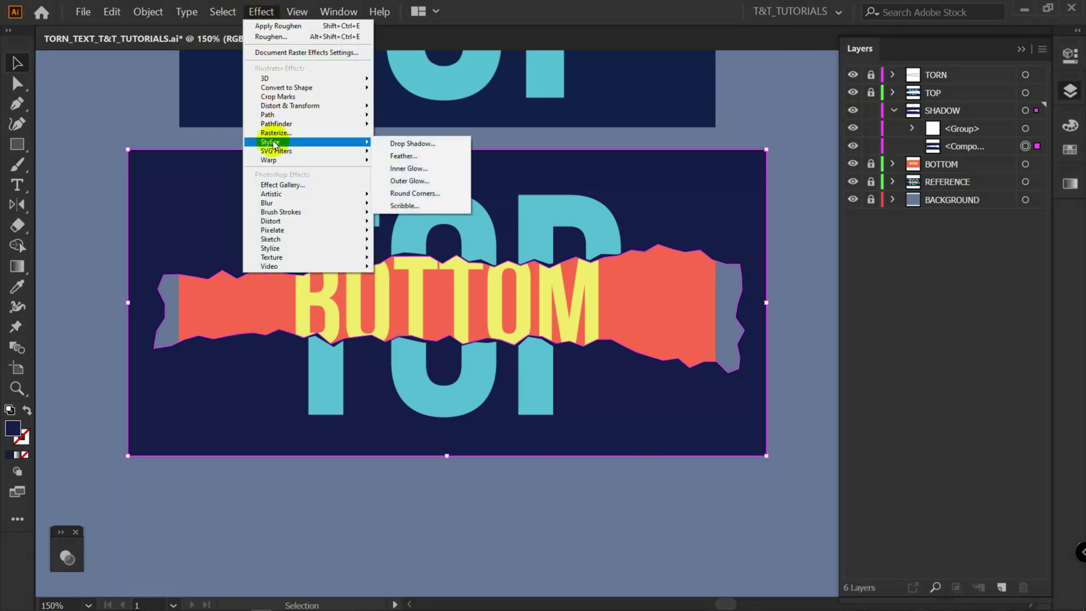
pyautogui.click(451, 143)
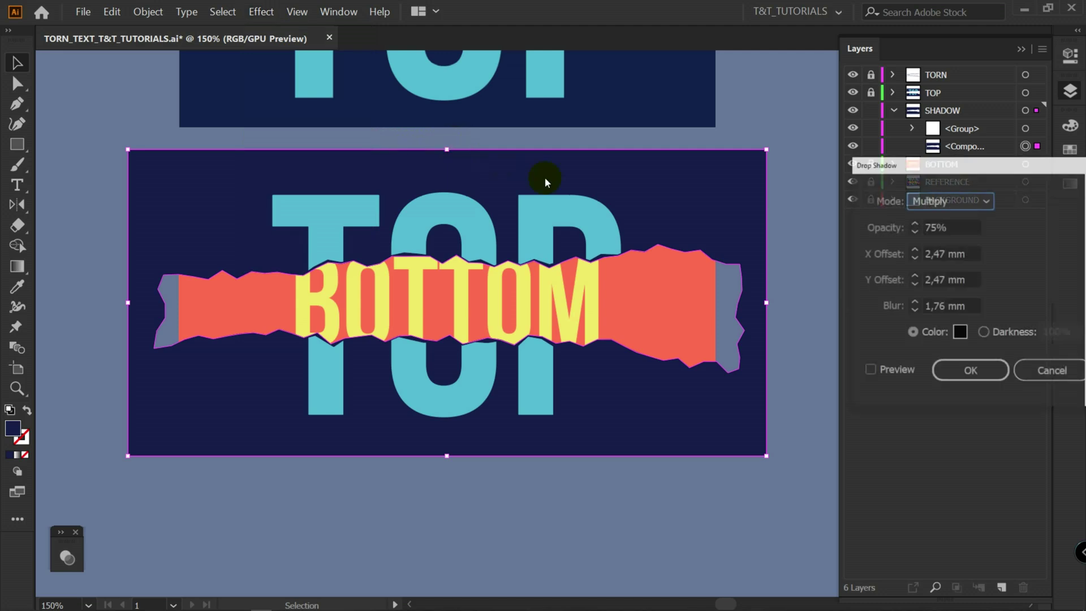
pyautogui.click(887, 372)
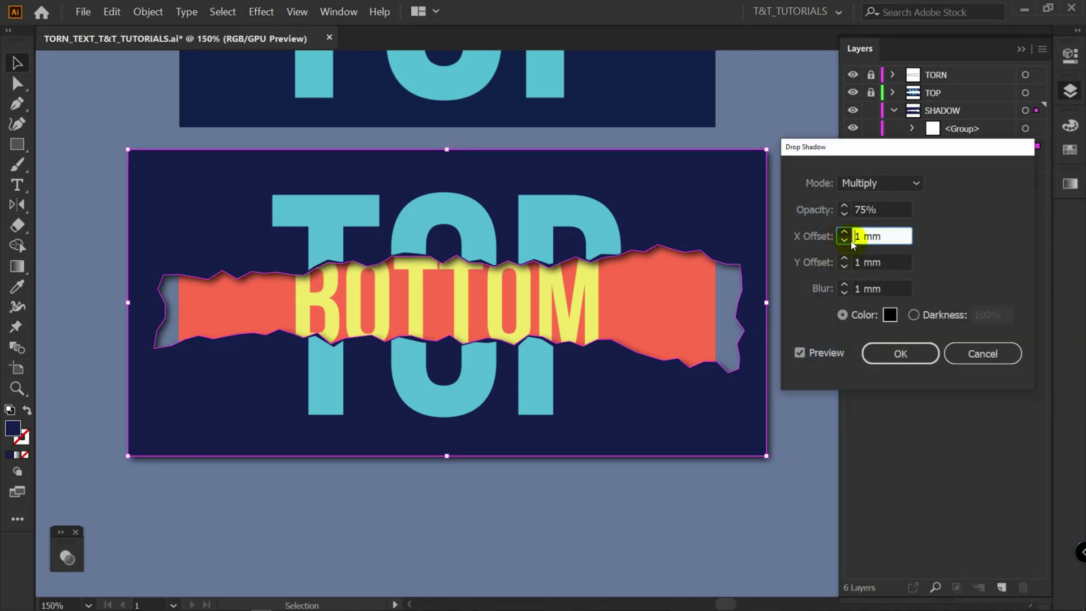
pyautogui.click(845, 232)
pyautogui.click(846, 267)
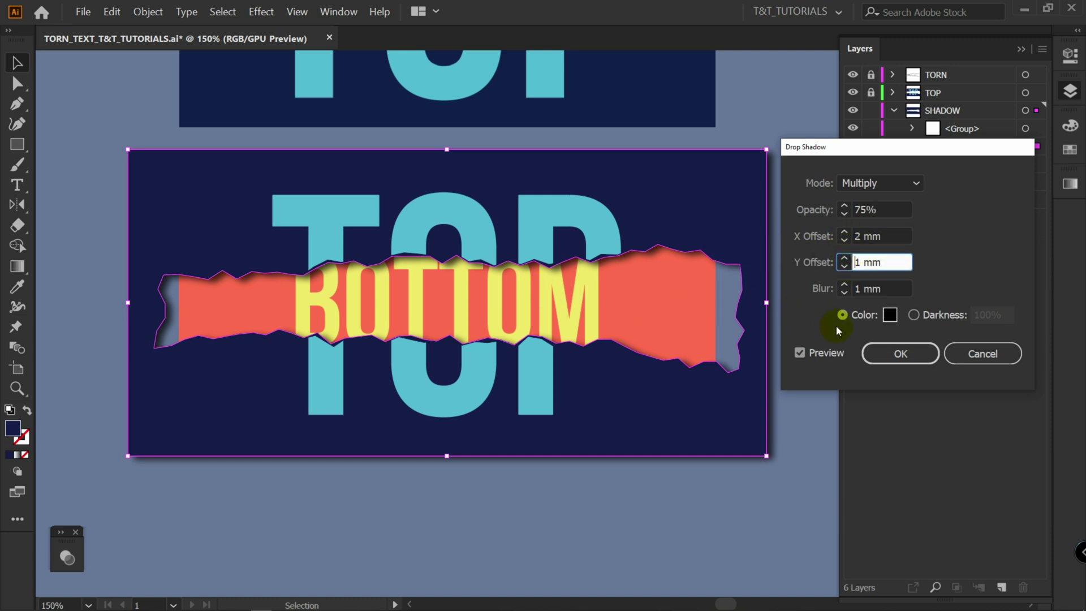
pyautogui.click(901, 349)
pyautogui.click(898, 350)
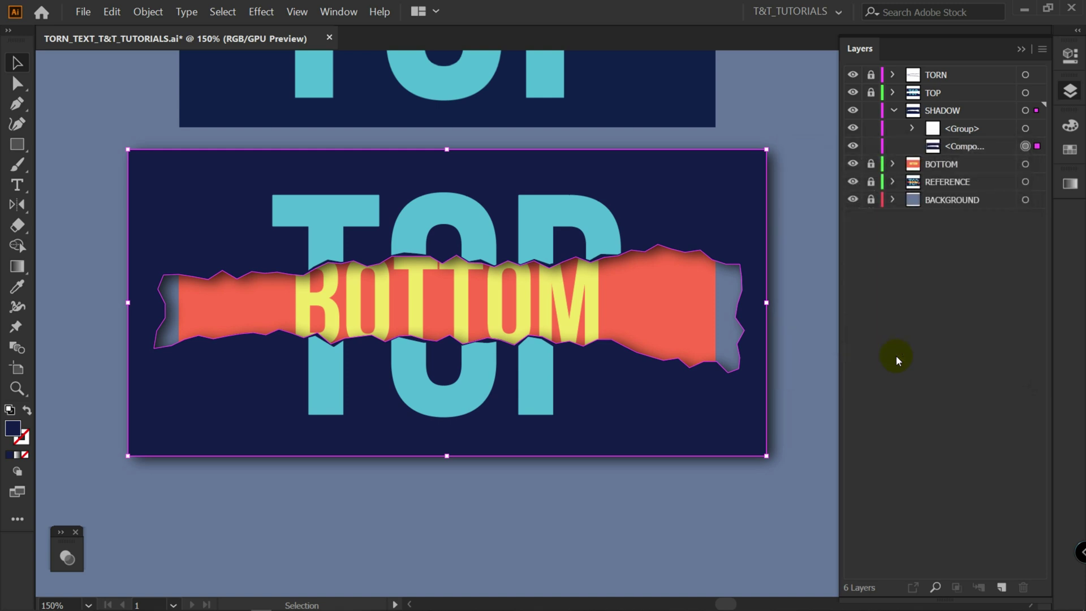
# - Copy the navy rectangle from the TOP layer, relocking TOP afterwards
pyautogui.click(896, 356)
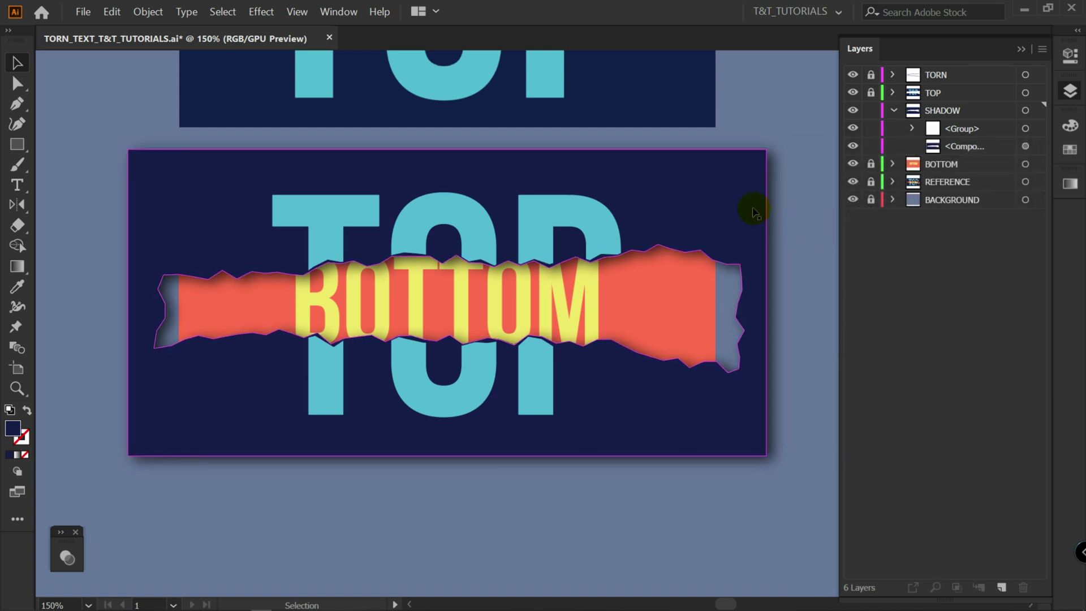
pyautogui.click(871, 93)
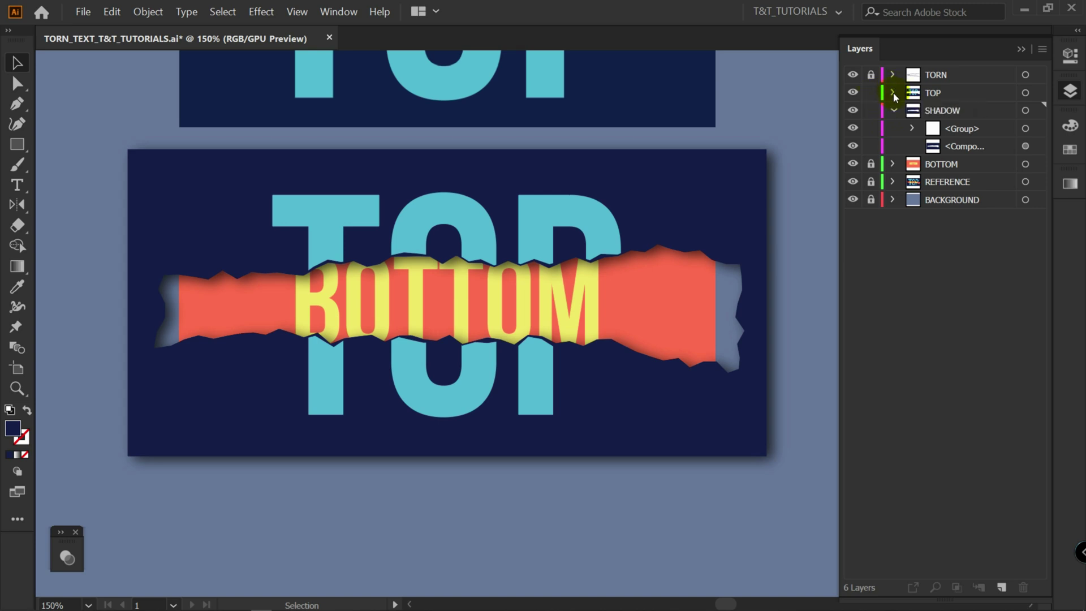
pyautogui.click(893, 92)
pyautogui.click(1026, 147)
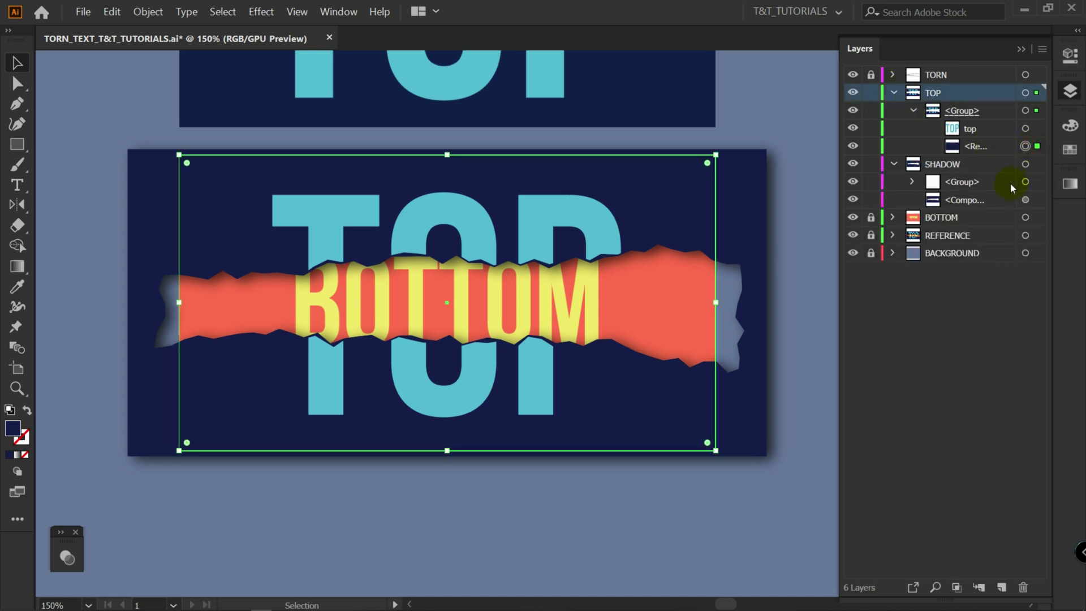
pyautogui.click(893, 92)
pyautogui.click(871, 93)
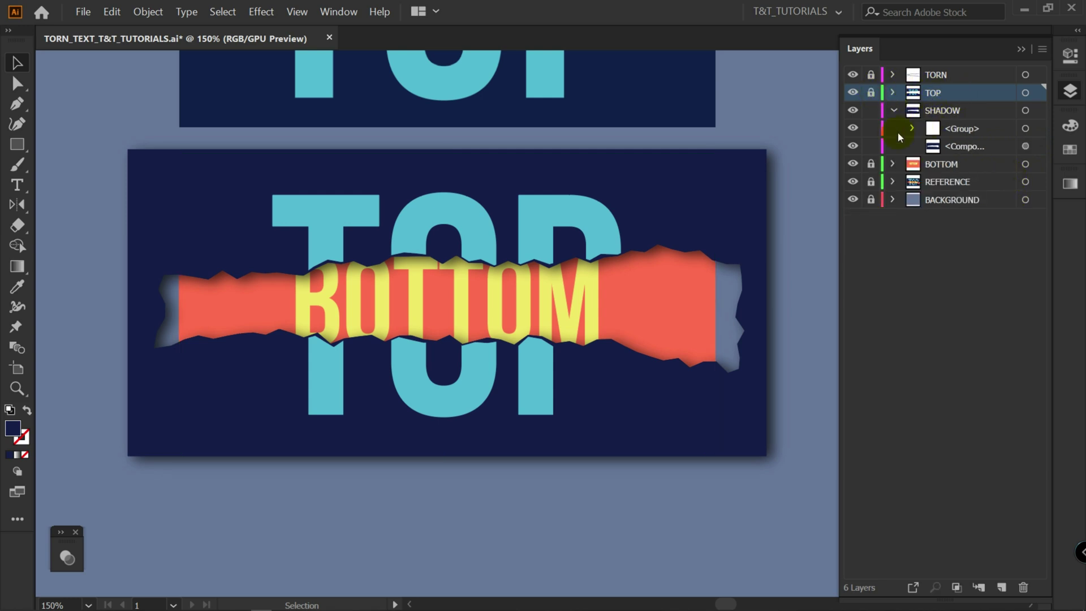
pyautogui.hotkey('ctrl', 'a')
pyautogui.hotkey('ctrl', 'shift', 'a')
# - Paste the rectangle in place into SHADOW and clip the shadowed shape to it
pyautogui.click(956, 111)
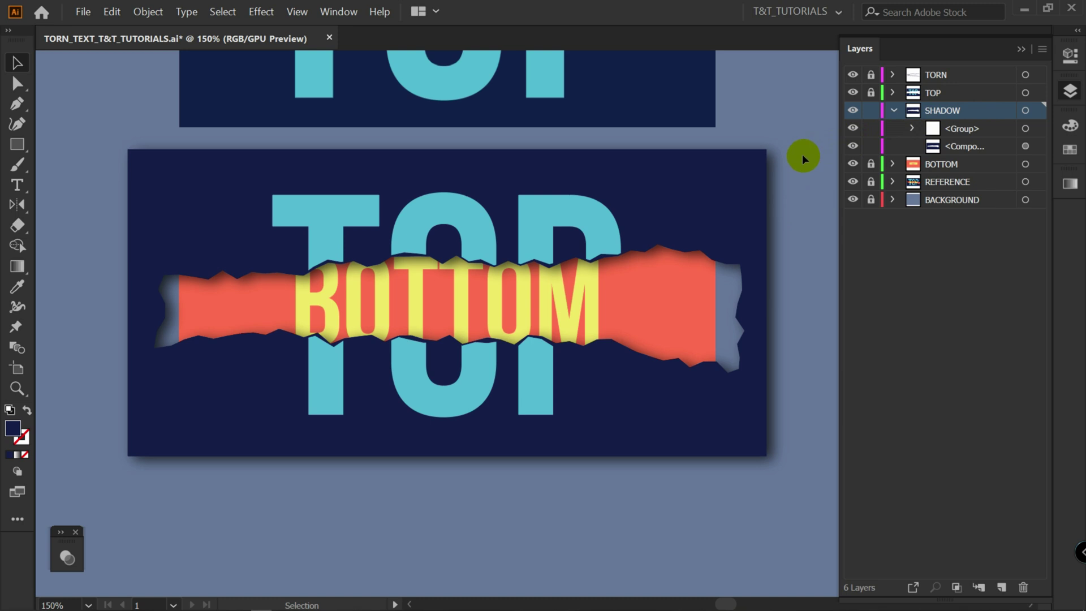
pyautogui.hotkey('ctrl', 'f')
pyautogui.keyDown('shift'); pyautogui.click(1030, 164); pyautogui.keyUp('shift')
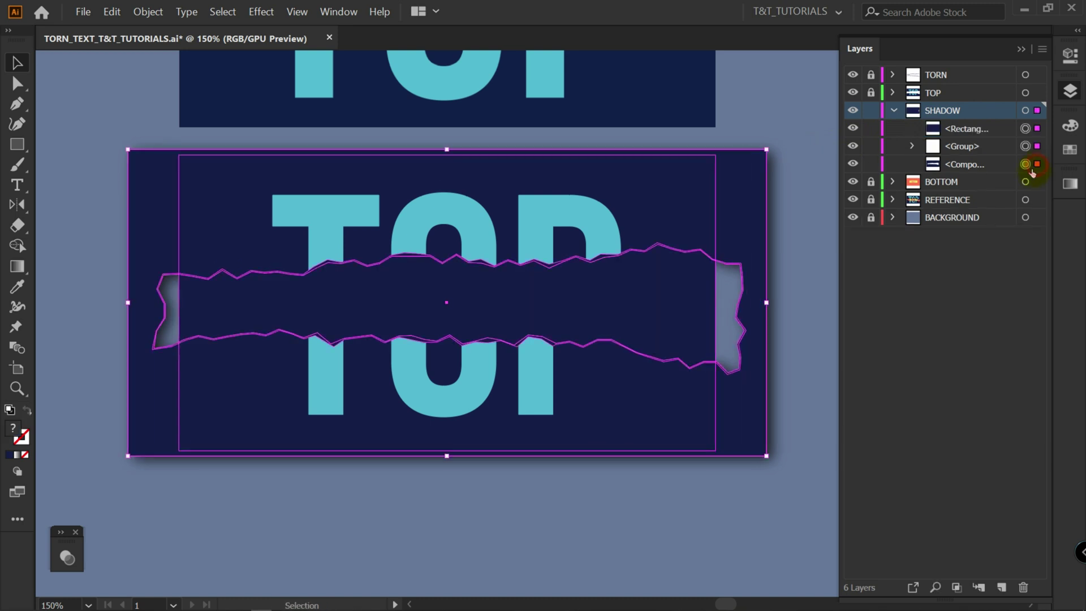
pyautogui.rightClick(702, 232)
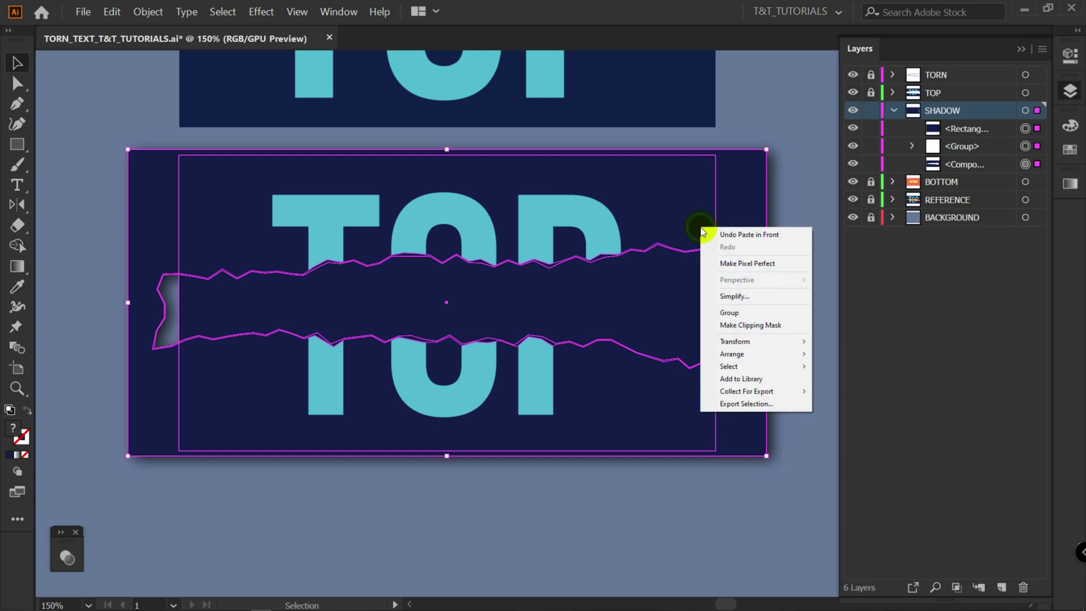
pyautogui.click(752, 325)
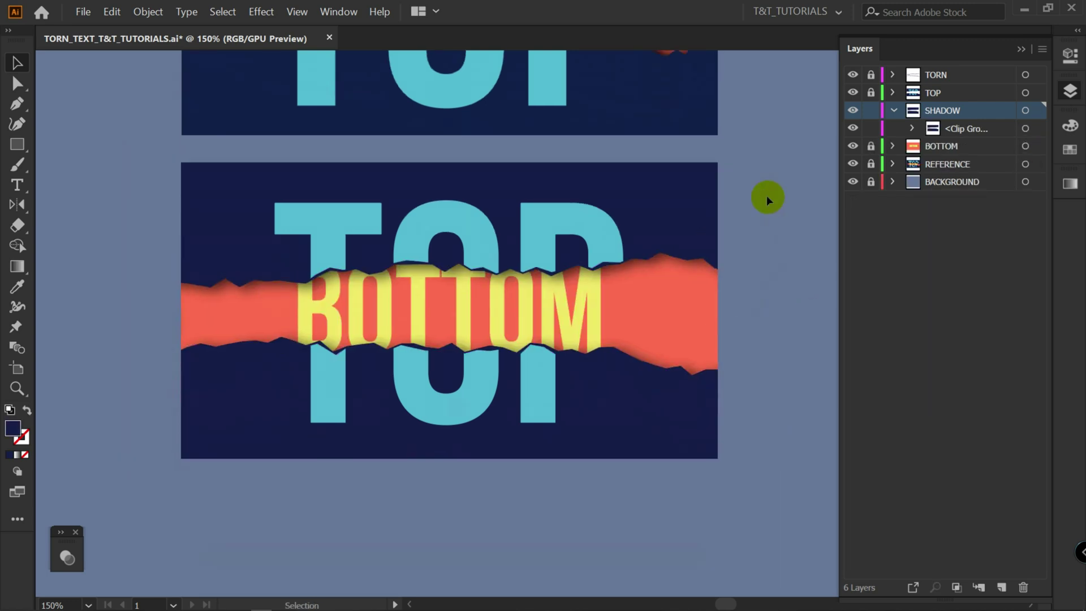
# - Zoom to 200% and duplicate the shadowed torn-hole shape in the clip group
pyautogui.hotkey('ctrl', '=')
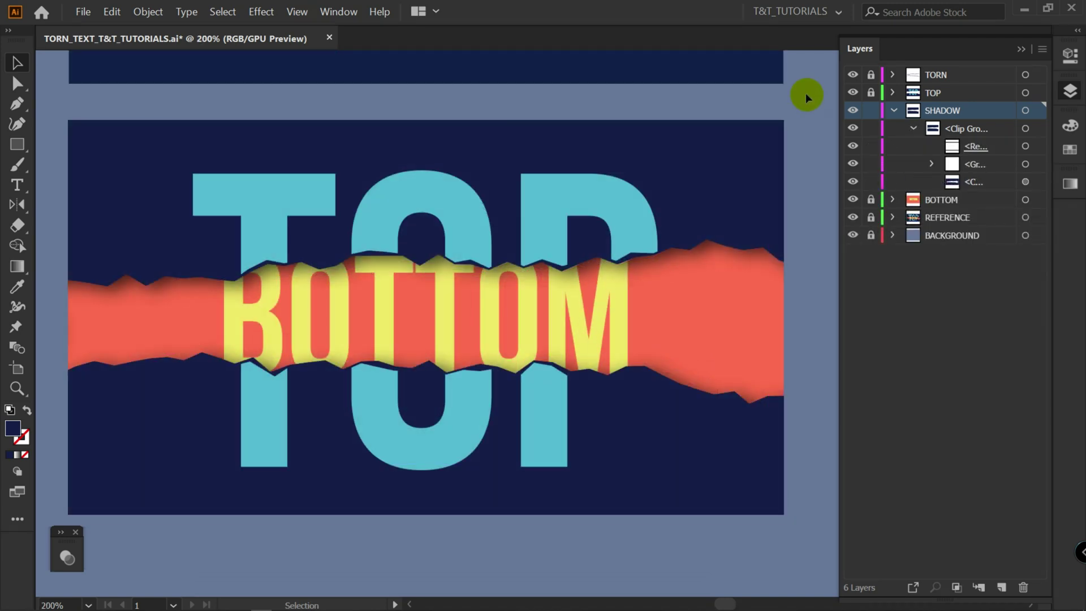
pyautogui.click(1025, 182)
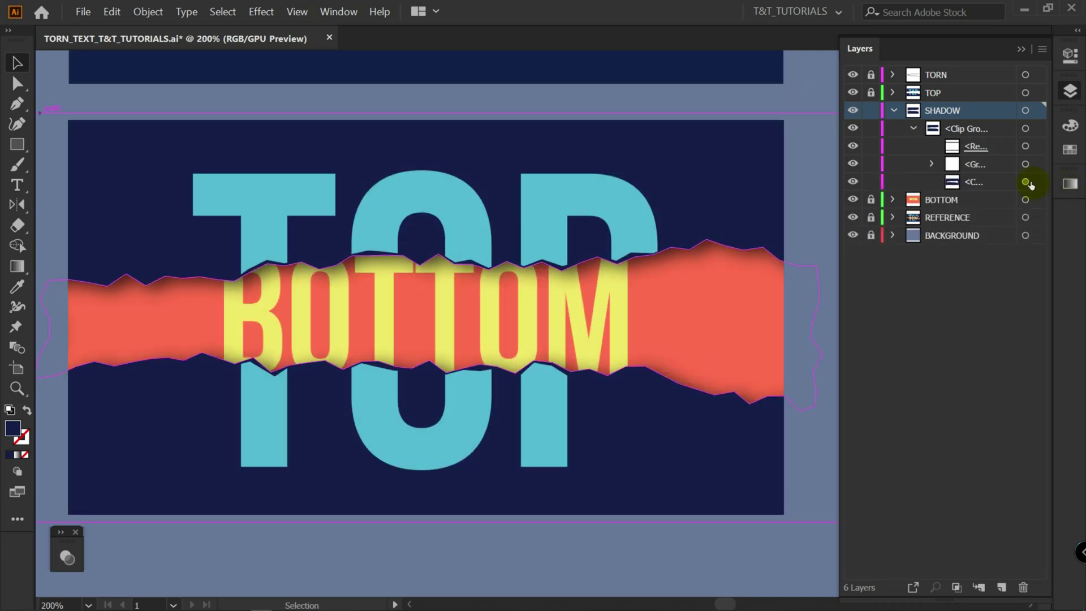
pyautogui.moveTo(977, 180); pyautogui.dragTo(1004, 588)
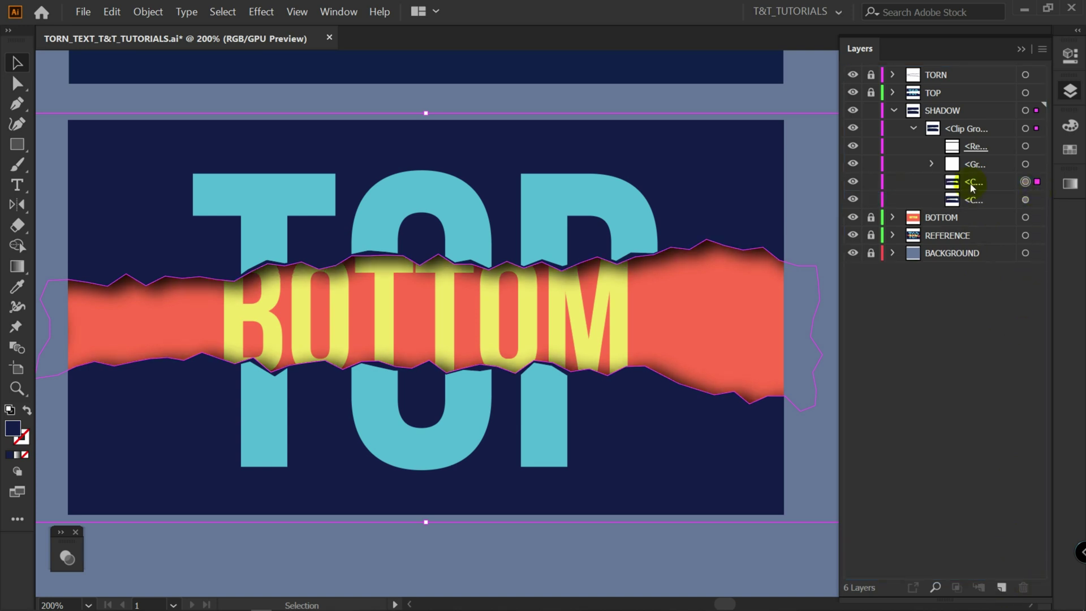
# - Toggle the shadow copy's visibility to compare, then try lowering its opacity
pyautogui.click(853, 181)
pyautogui.click(853, 182)
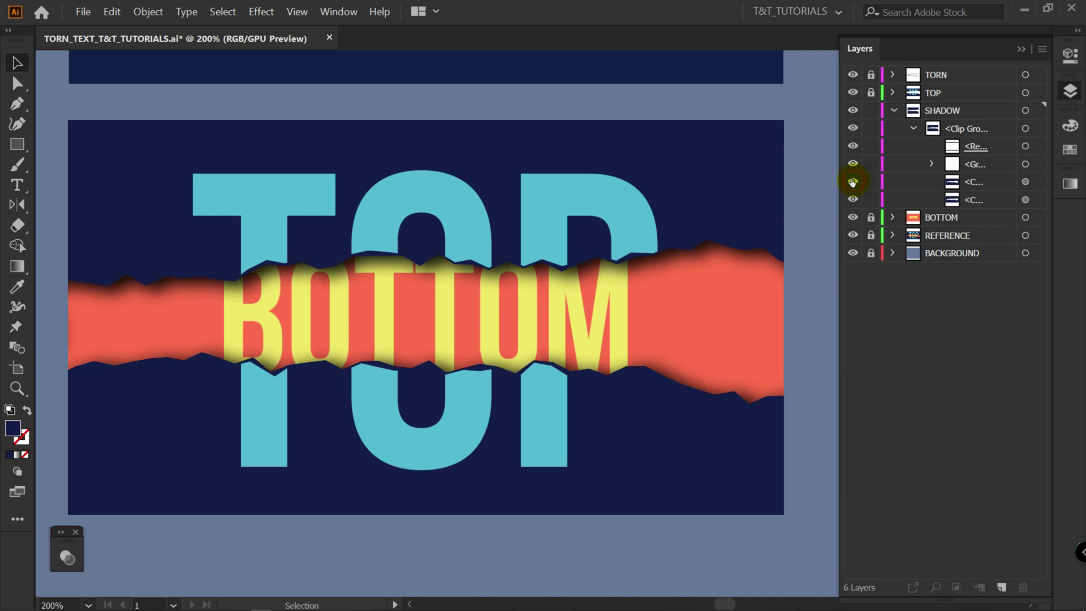
pyautogui.click(853, 182)
pyautogui.click(853, 181)
pyautogui.click(853, 181)
pyautogui.click(853, 182)
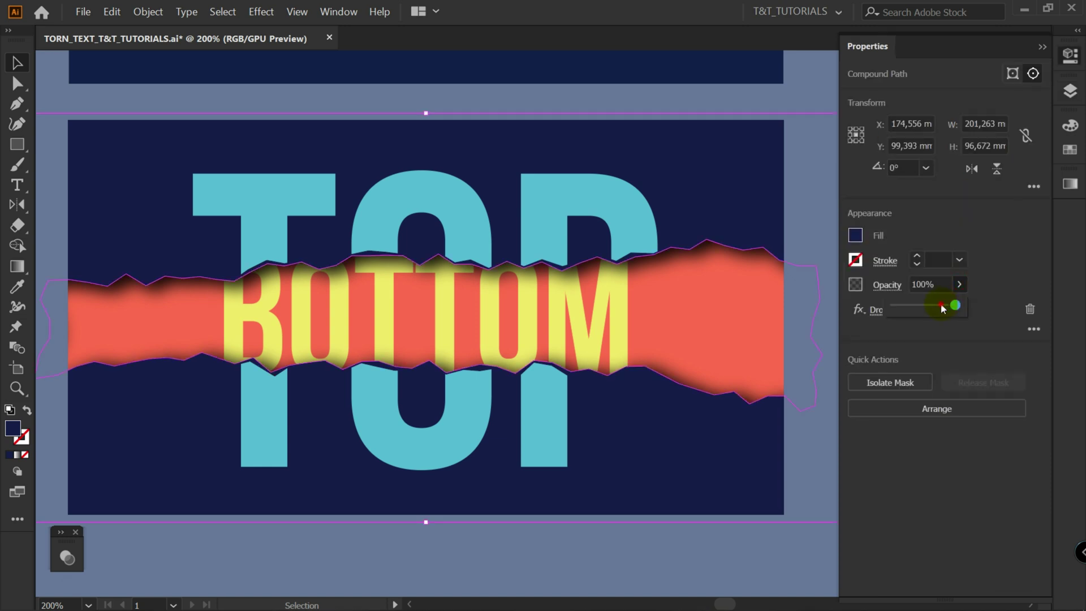
pyautogui.moveTo(951, 306); pyautogui.dragTo(977, 308)
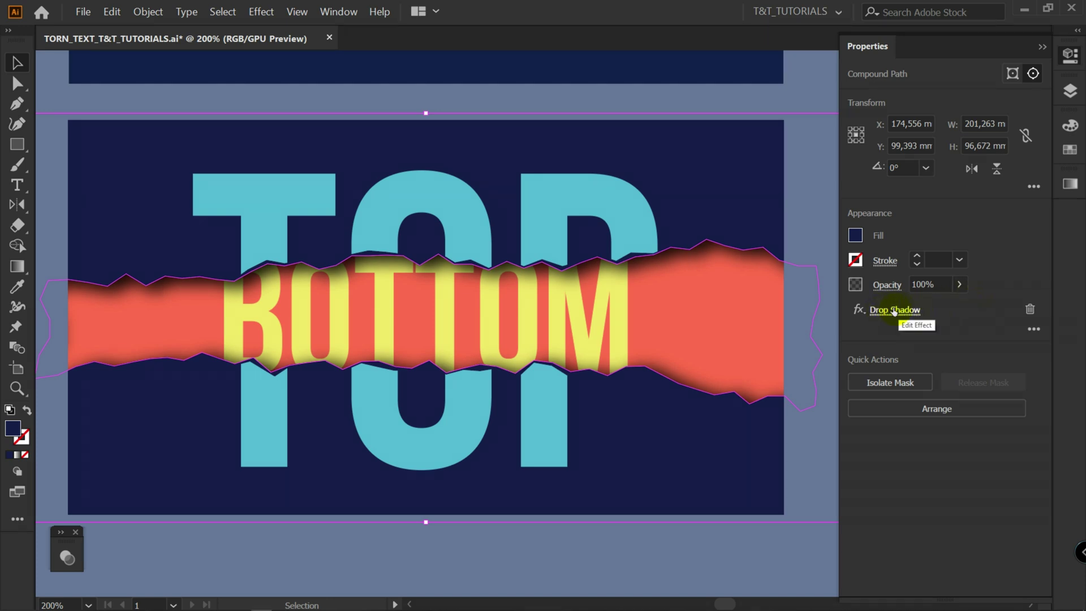
# - Raise the copy's drop shadow blur to 5 mm, then toggle its visibility to compare
pyautogui.click(905, 310)
pyautogui.click(842, 395)
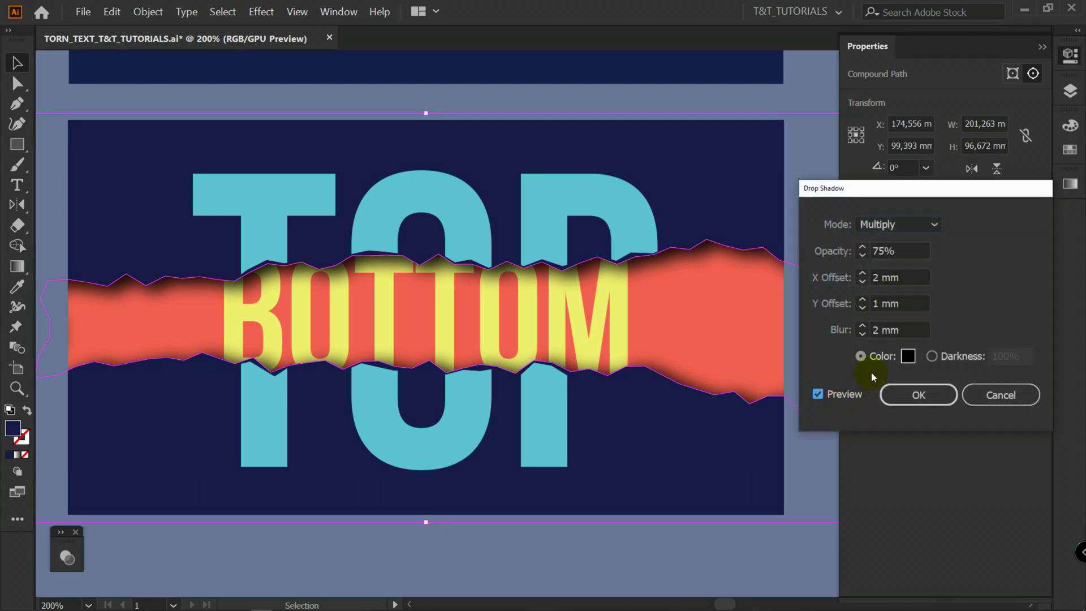
pyautogui.click(863, 327)
pyautogui.click(863, 327)
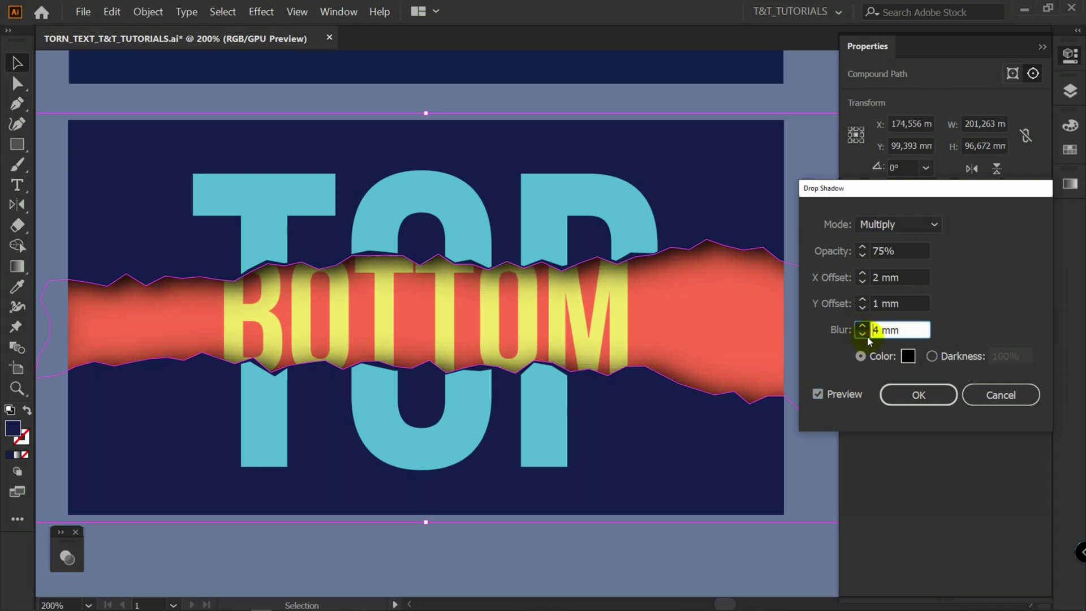
pyautogui.click(864, 329)
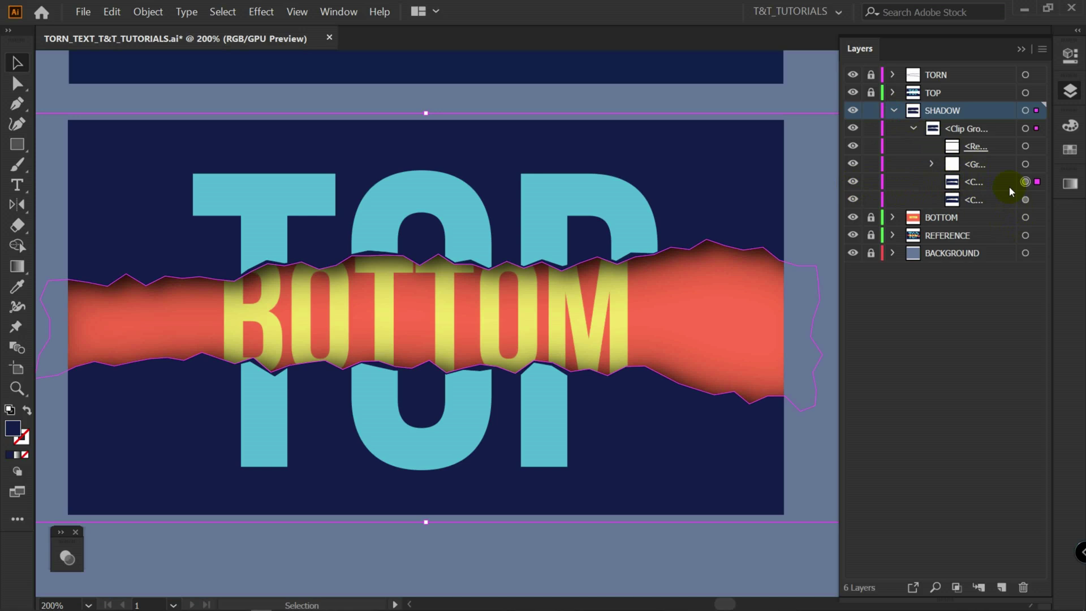
pyautogui.click(851, 181)
pyautogui.click(851, 181)
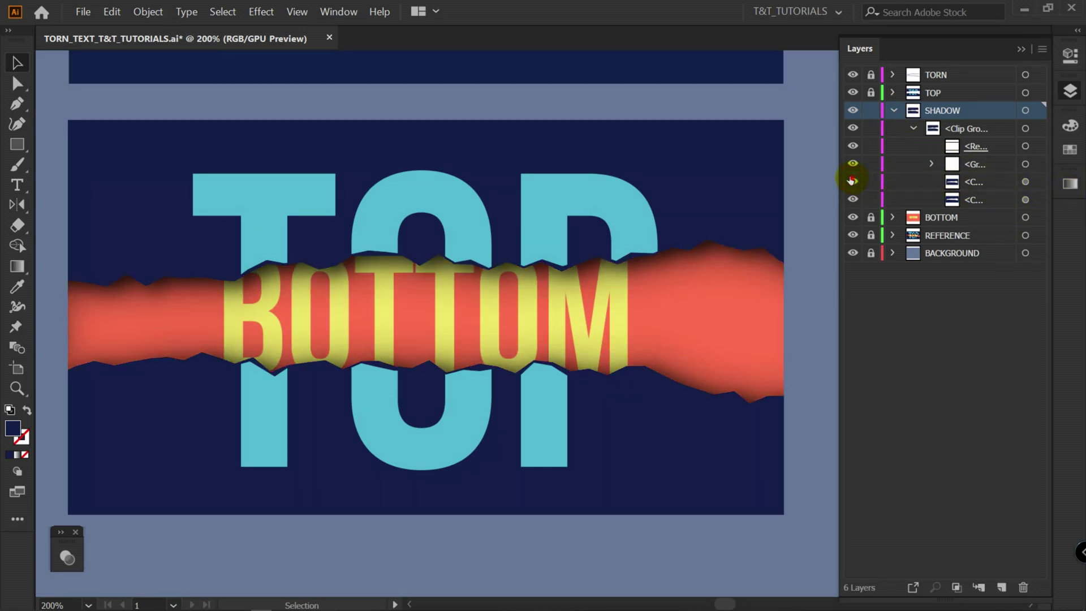
pyautogui.click(851, 181)
pyautogui.click(852, 181)
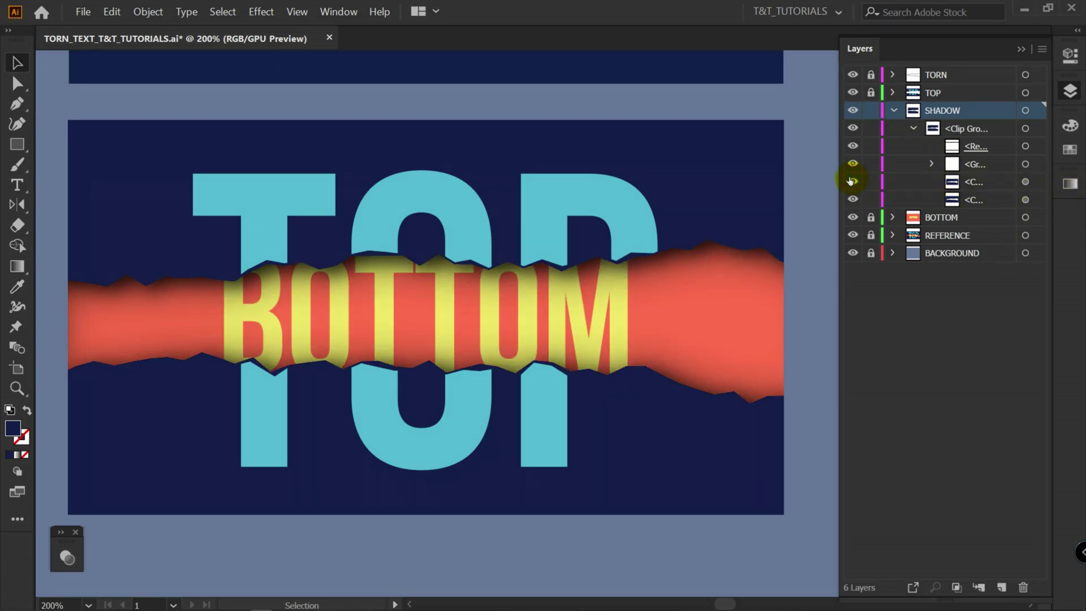
# - Duplicate the shadow copy inside the SHADOW layer and select the new copy
pyautogui.click(974, 184)
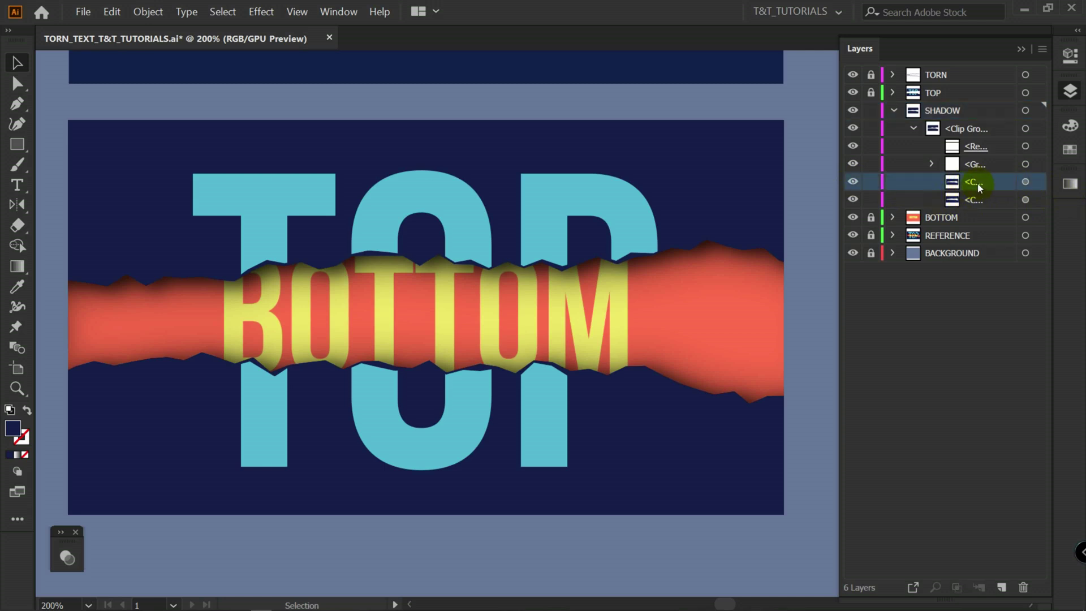
pyautogui.moveTo(974, 182); pyautogui.dragTo(1001, 589)
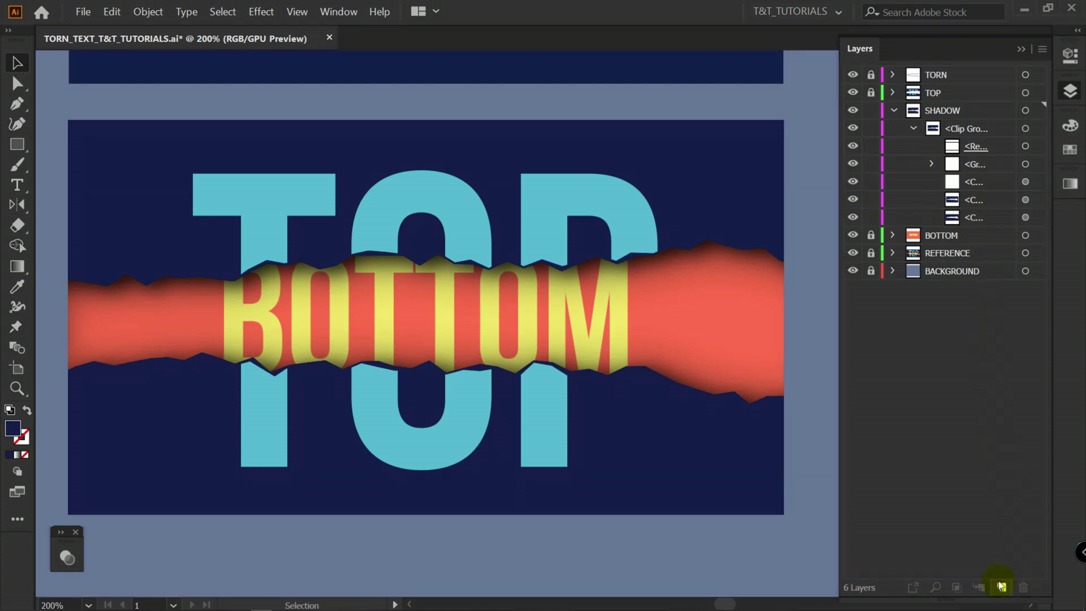
pyautogui.click(1036, 182)
# - Set the new copy's drop shadow blend mode to Color Burn
pyautogui.click(1071, 55)
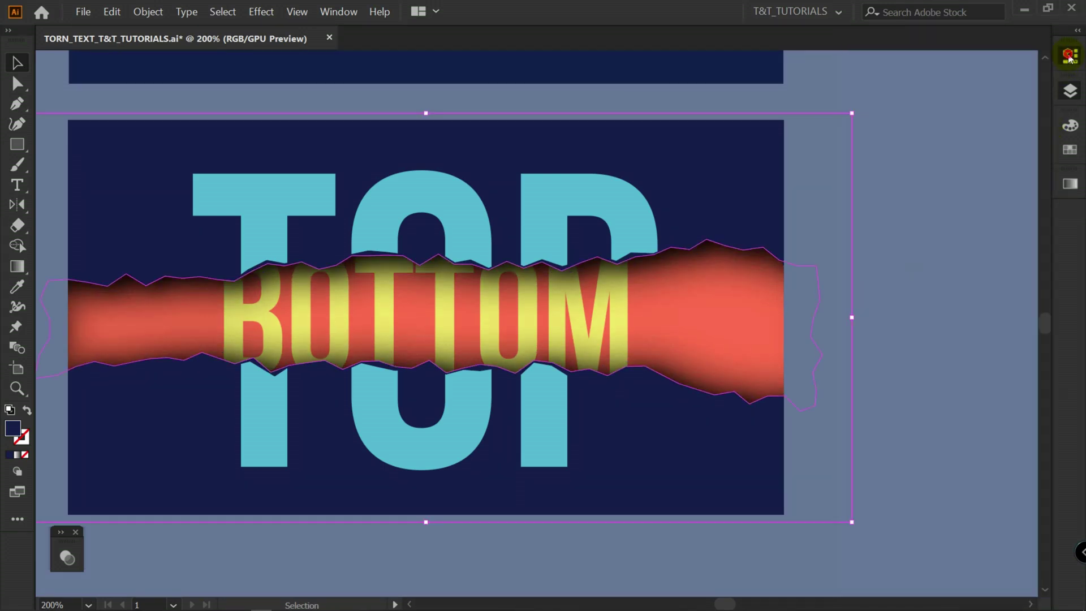
pyautogui.click(905, 310)
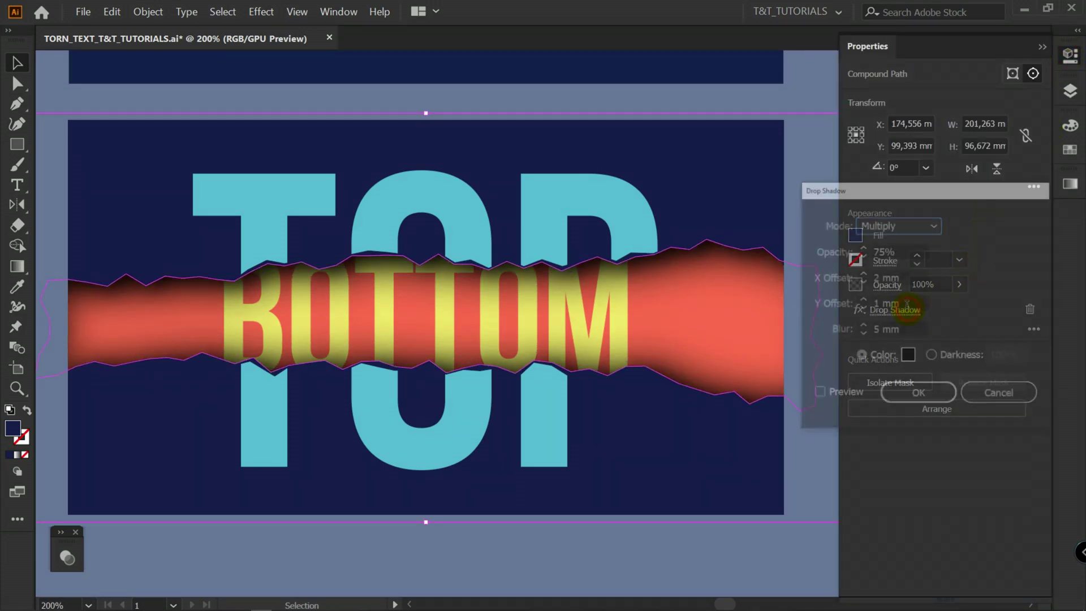
pyautogui.click(848, 395)
pyautogui.click(928, 224)
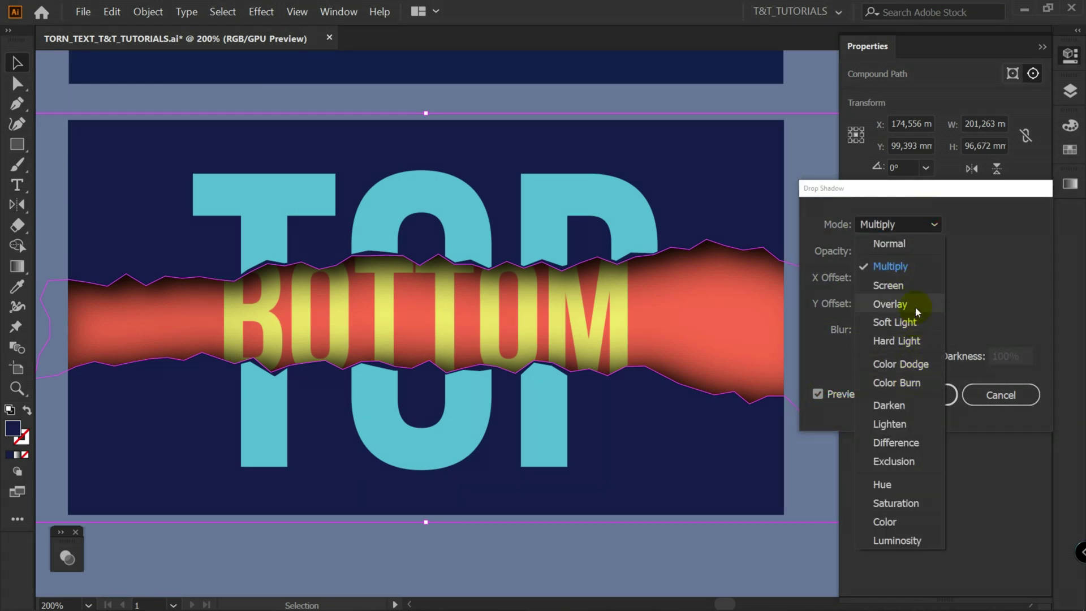
pyautogui.click(907, 384)
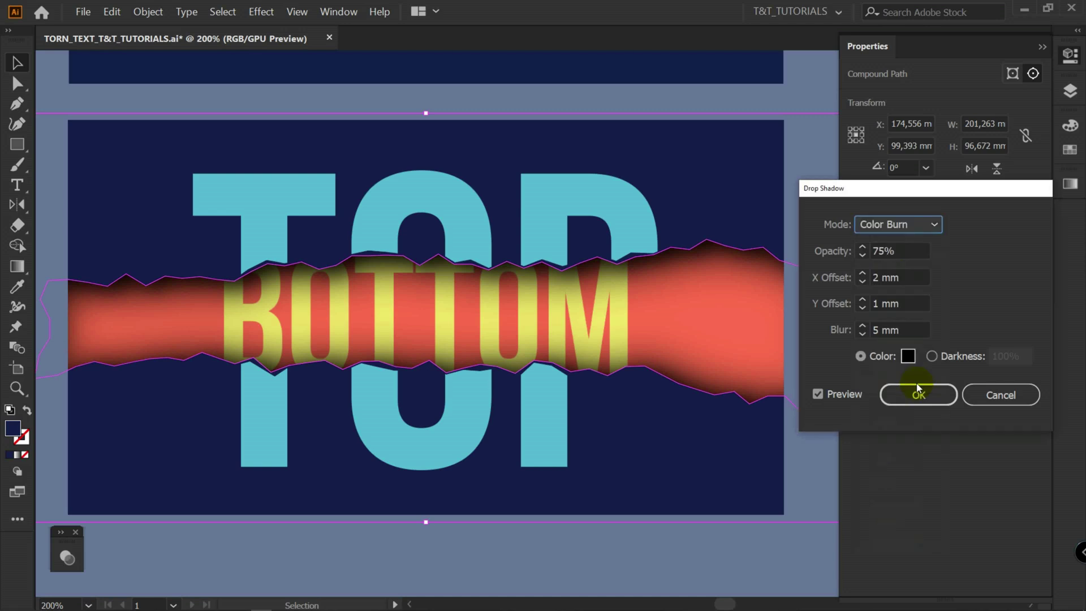
pyautogui.click(919, 395)
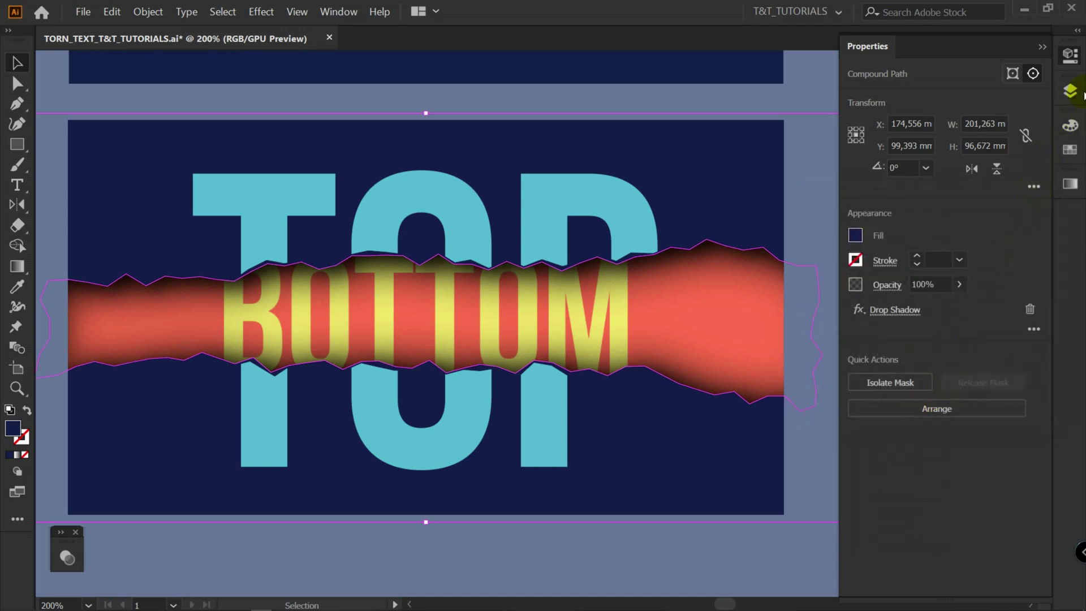
# - Hide and reshow the new Color Burn shadow copy in Layers to compare the look
pyautogui.click(1069, 91)
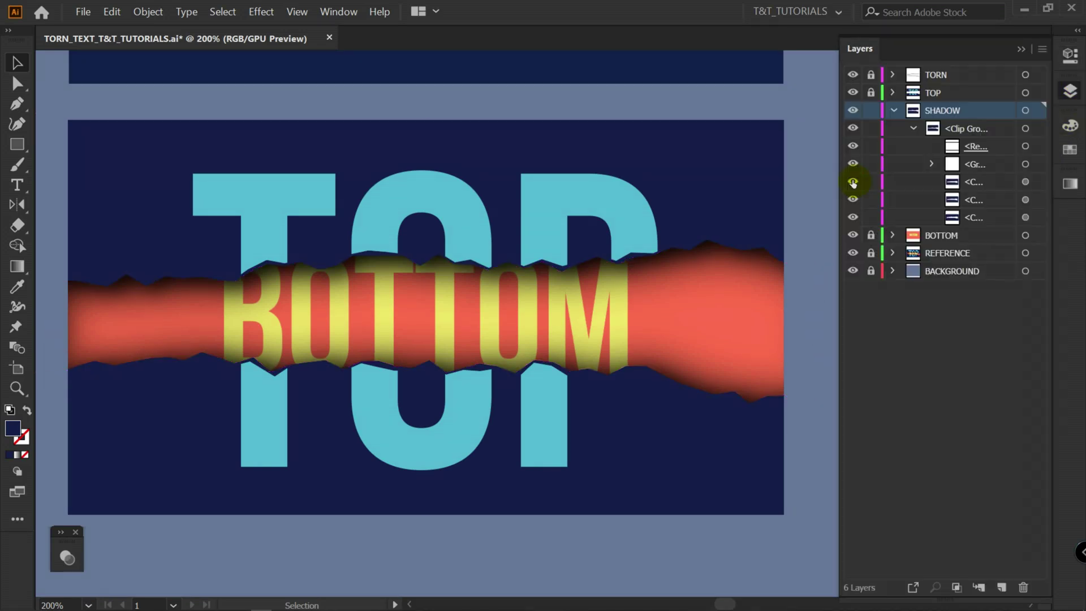
pyautogui.click(853, 182)
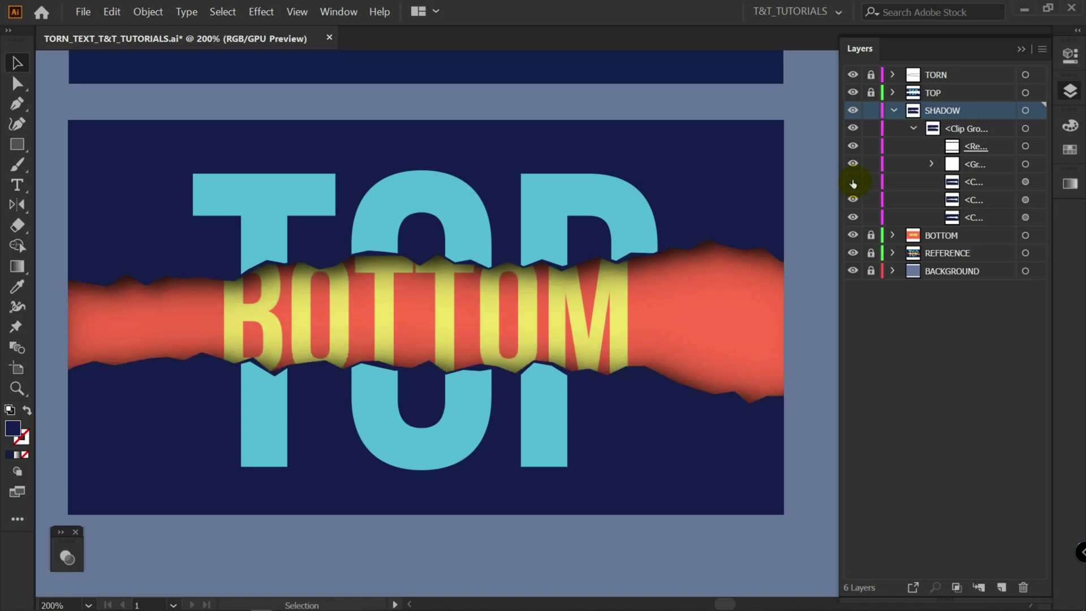
pyautogui.click(853, 182)
# - Lower the selected Color Burn shadow copy's opacity to 25%
pyautogui.click(1035, 182)
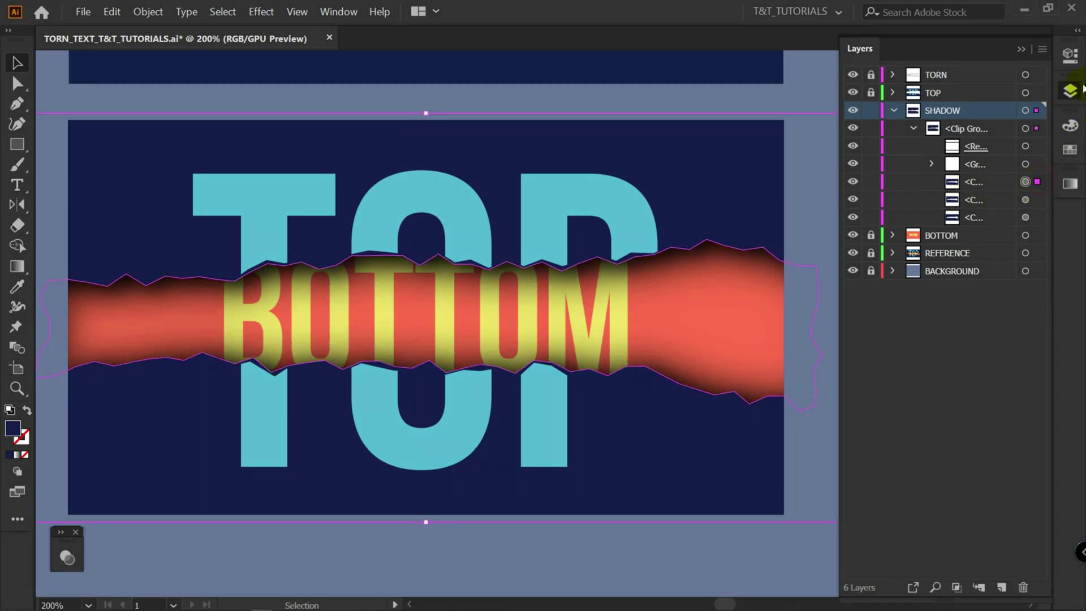
pyautogui.click(1072, 56)
pyautogui.click(959, 284)
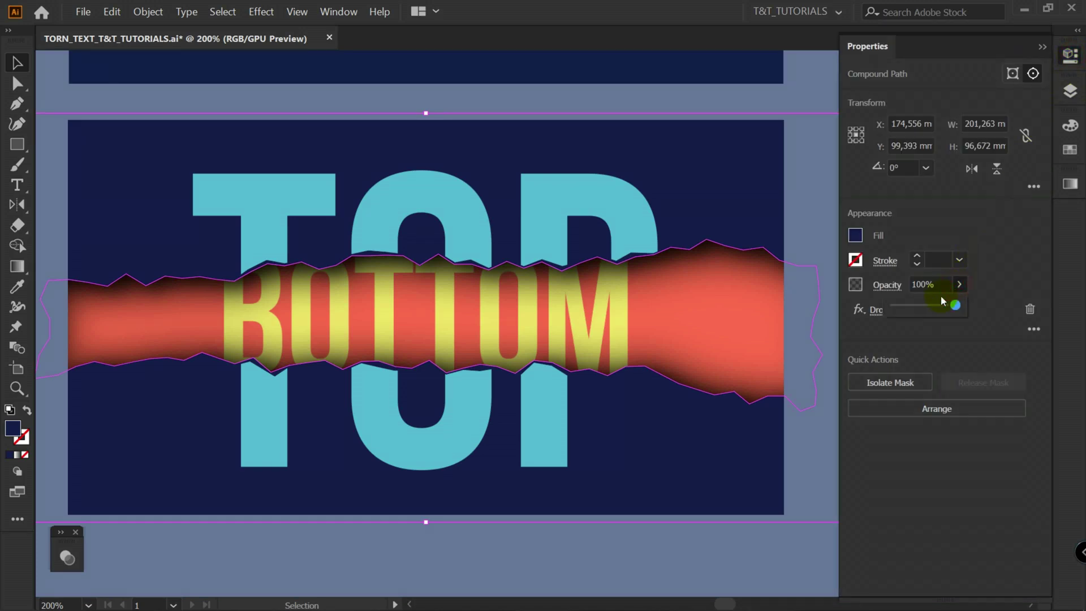
pyautogui.moveTo(942, 301); pyautogui.dragTo(910, 307)
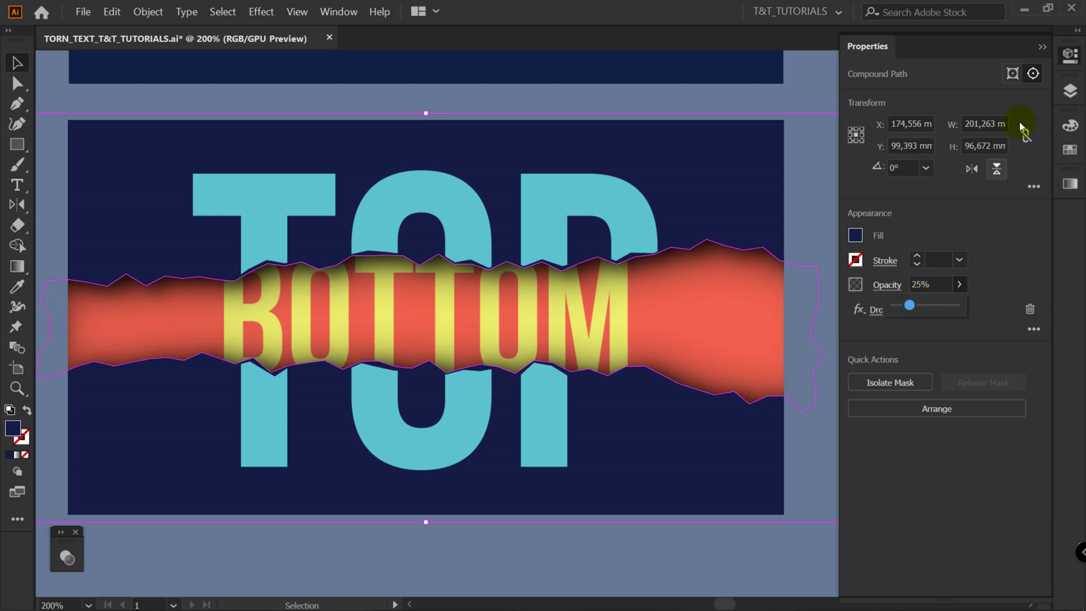
pyautogui.click(1069, 90)
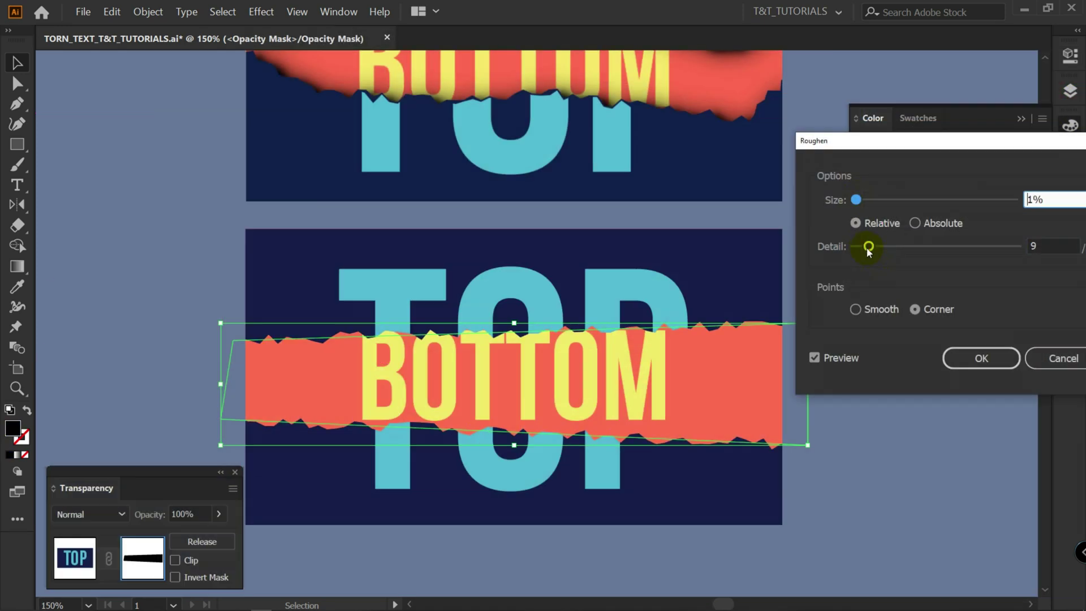
pyautogui.moveTo(864, 248); pyautogui.dragTo(860, 251)
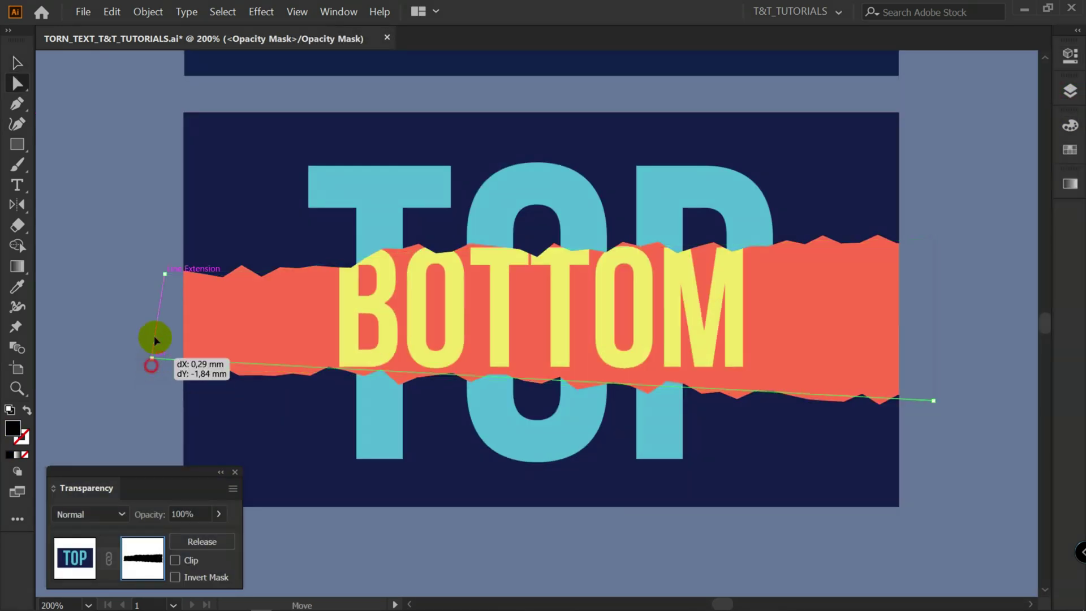
pyautogui.moveTo(153, 335); pyautogui.dragTo(156, 327)
pyautogui.moveTo(419, 253); pyautogui.dragTo(418, 254)
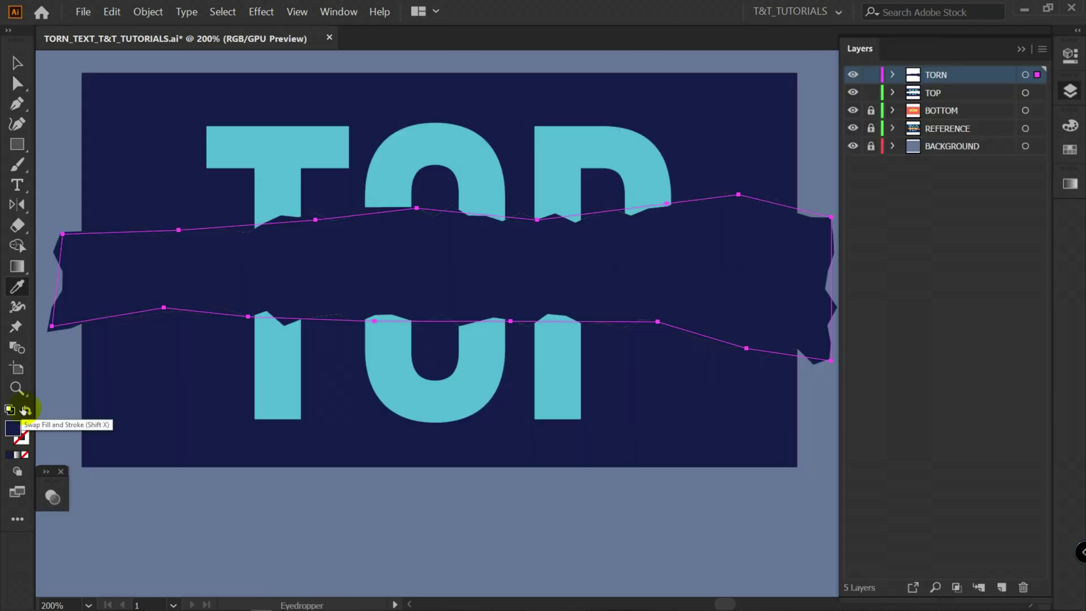
pyautogui.click(25, 409)
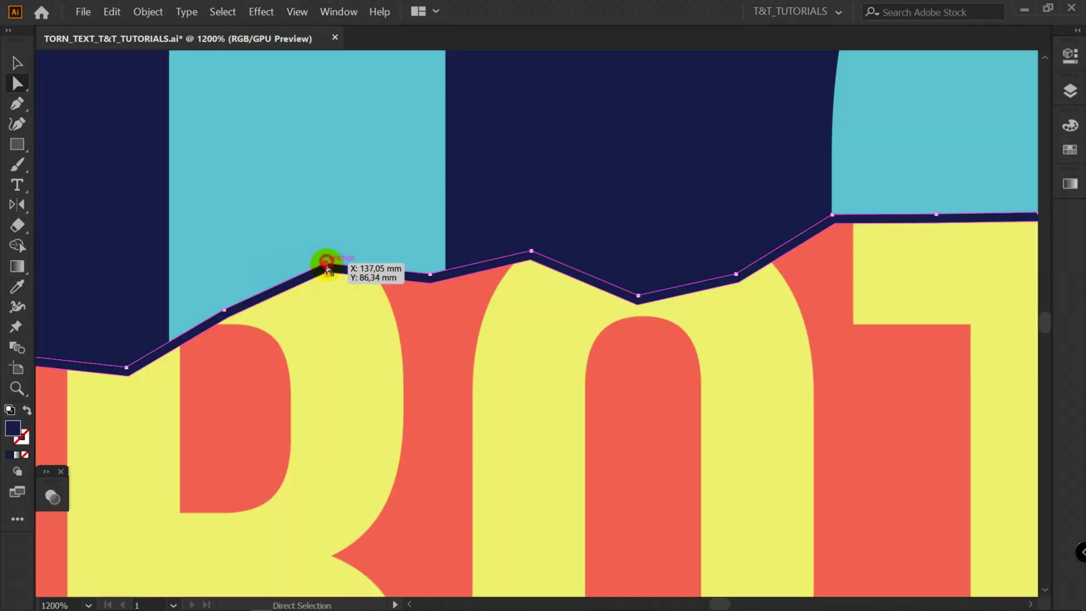
pyautogui.moveTo(327, 262); pyautogui.dragTo(305, 266)
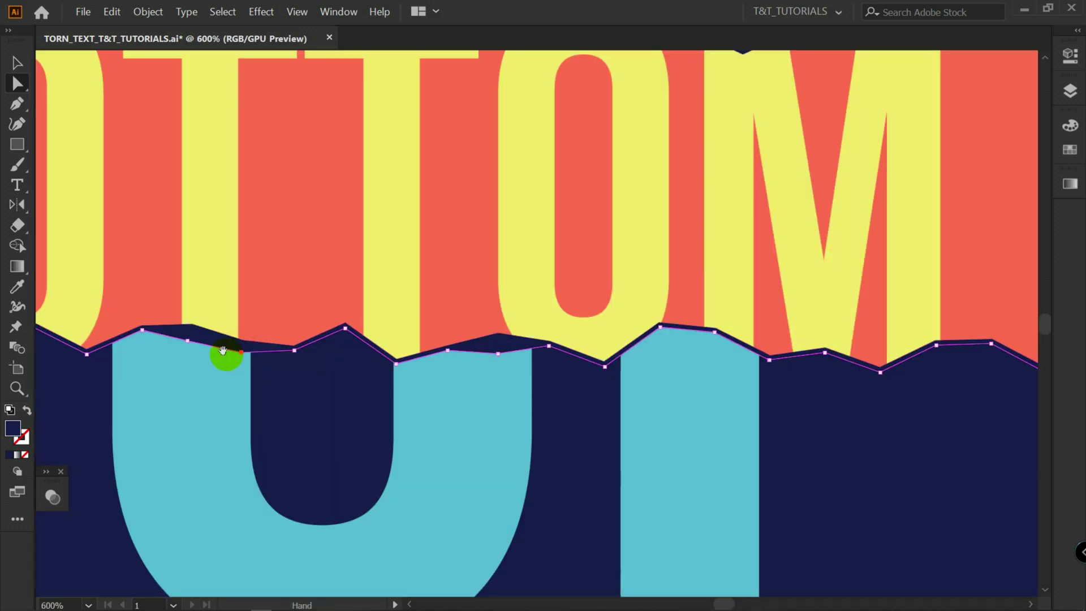
pyautogui.moveTo(223, 356); pyautogui.dragTo(732, 304)
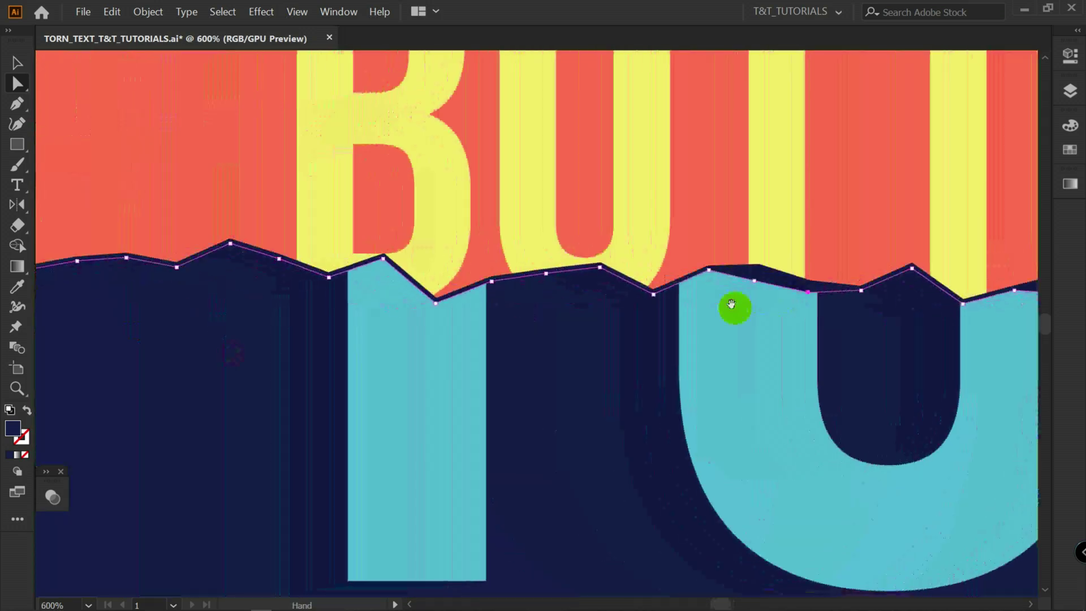
pyautogui.moveTo(436, 303); pyautogui.dragTo(419, 300)
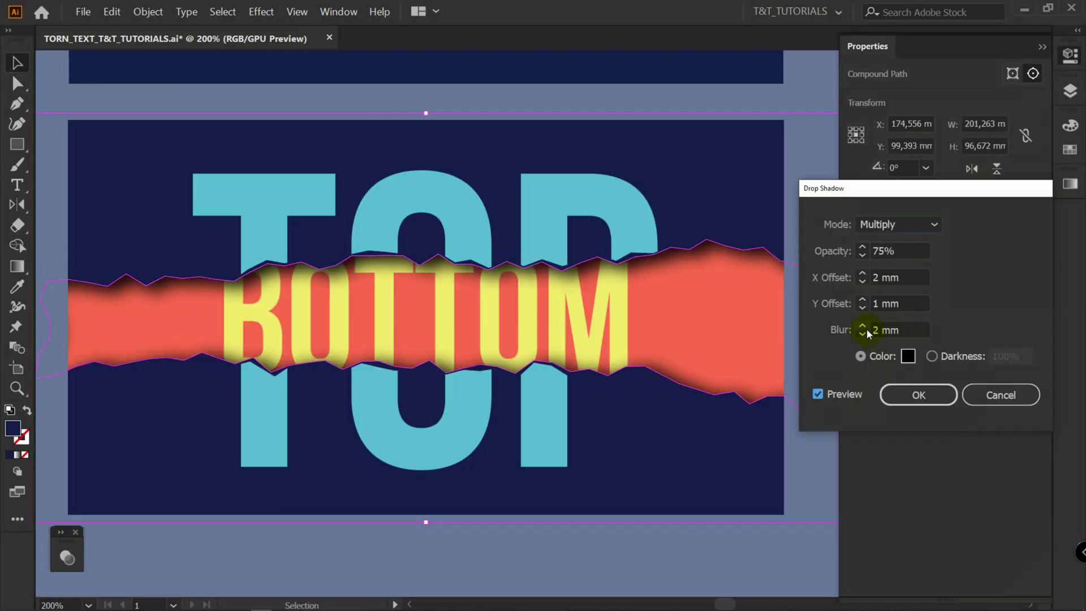
pyautogui.click(863, 327)
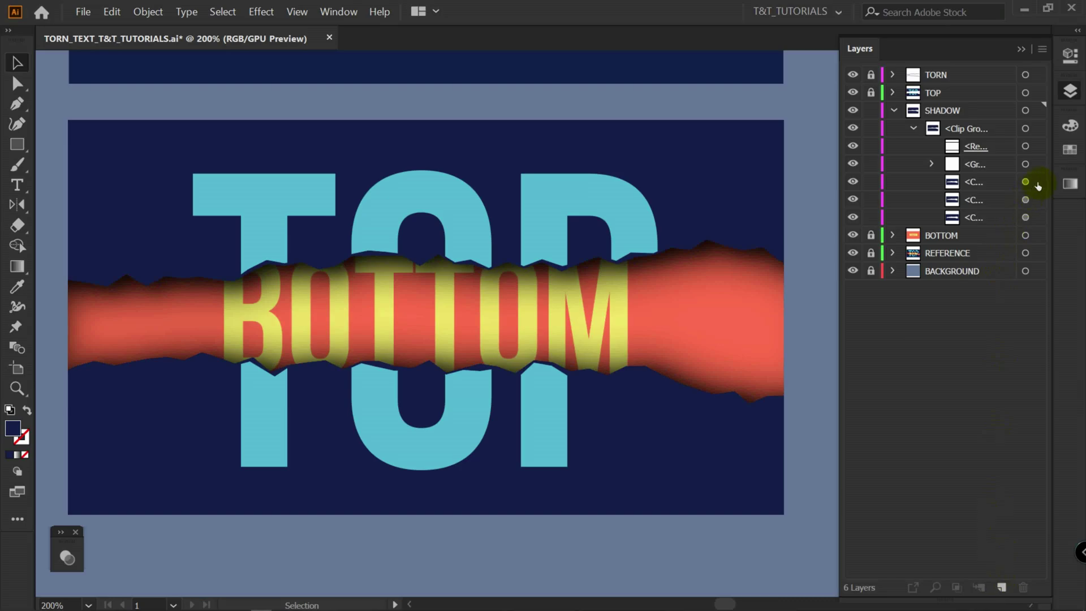